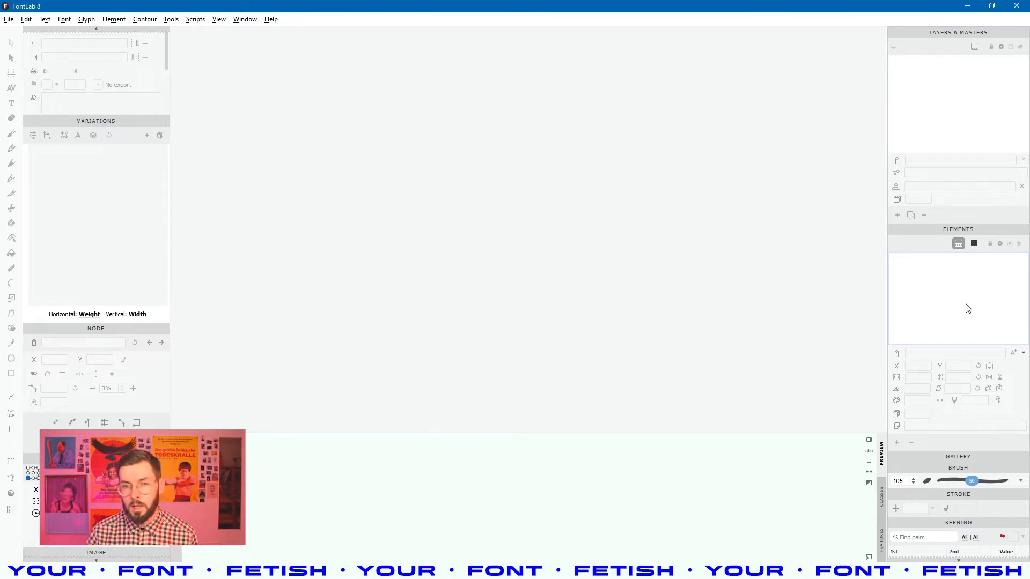
Step: Examine the element and contour makeup of the Latin Y and M glyphs in the YFF RARE font
{"action": "left_click_drag", "start_coordinate": [561, 298], "coordinate": [597, 290]}
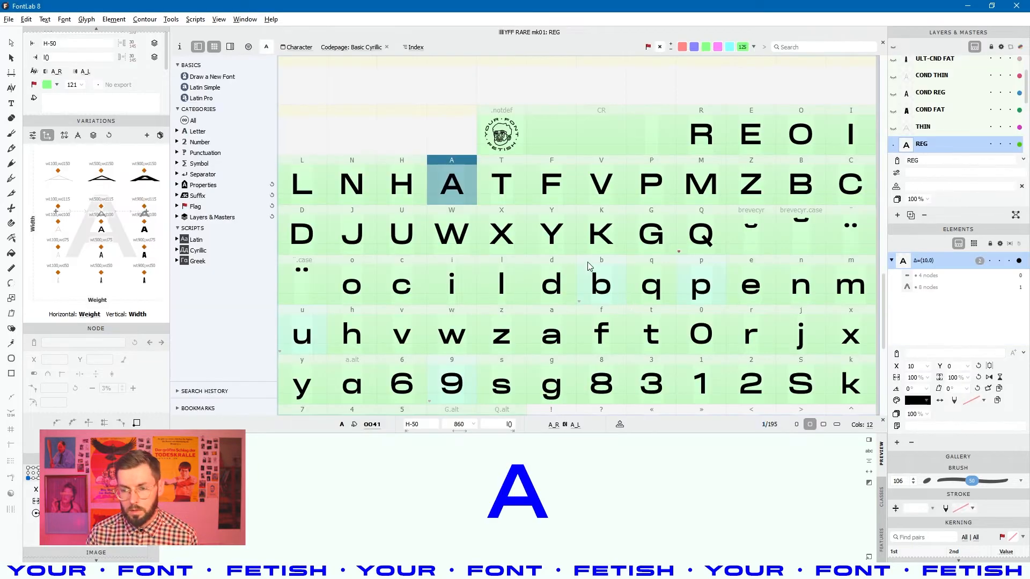
{"action": "left_click", "coordinate": [557, 212]}
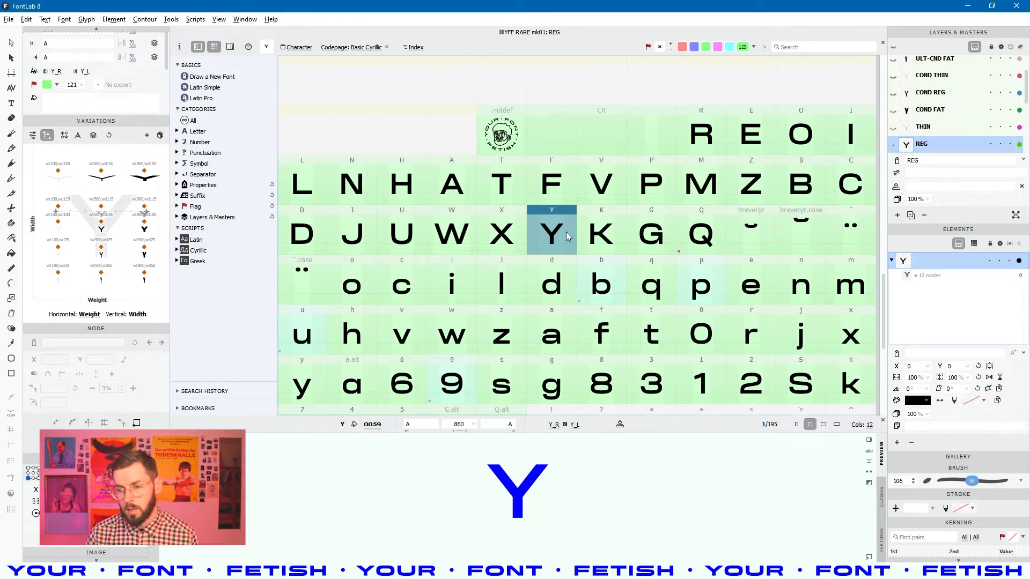
{"action": "left_click", "coordinate": [891, 262]}
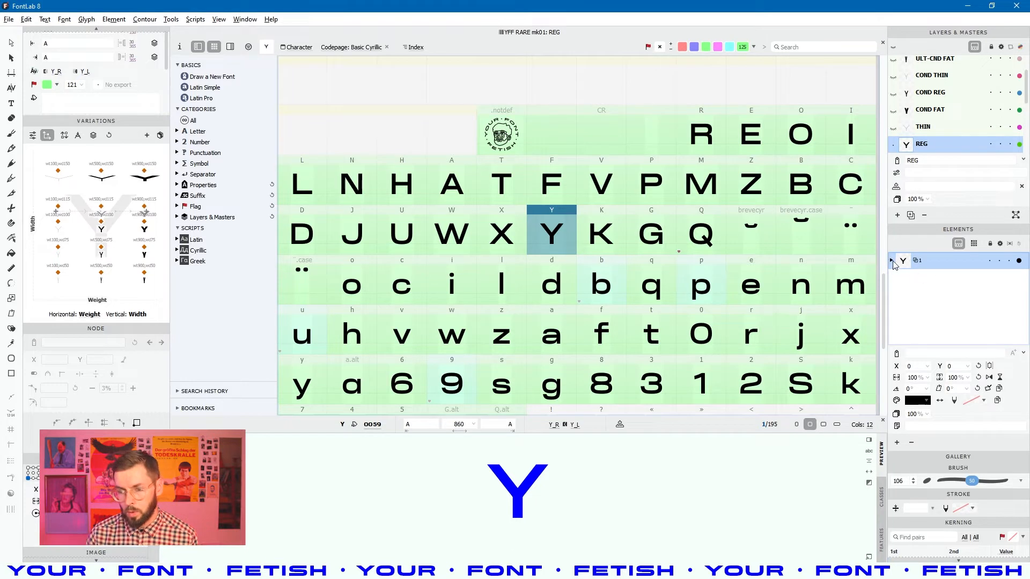
{"action": "left_click", "coordinate": [892, 262]}
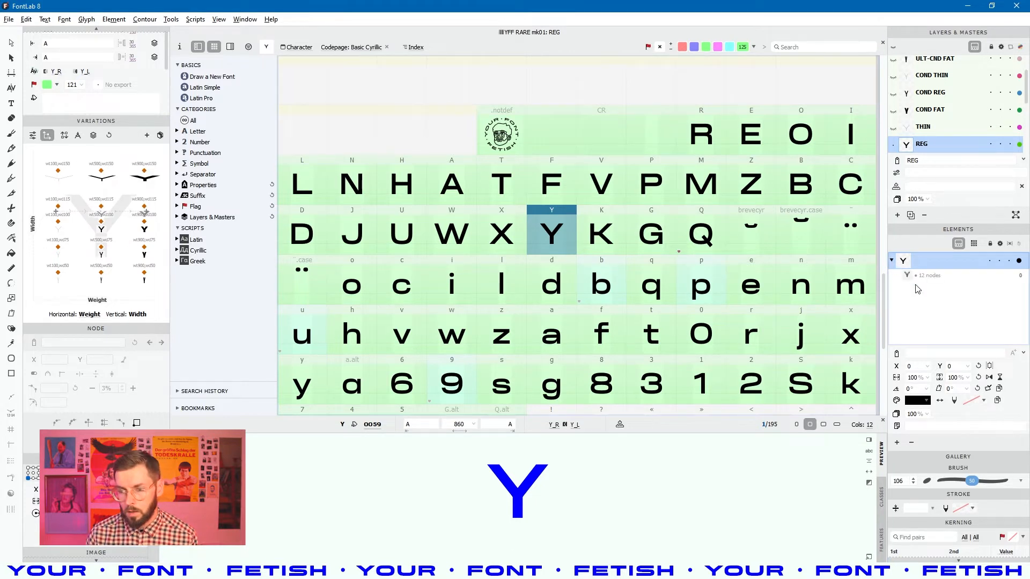
{"action": "left_click", "coordinate": [708, 191]}
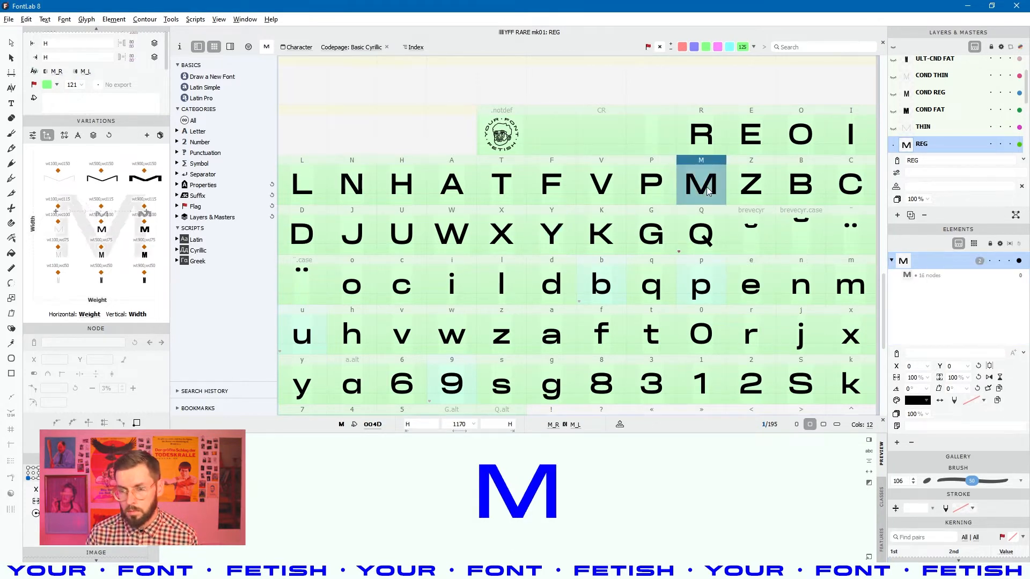
Step: Inspect the Latin B glyph's single element and each of the contours inside it
{"action": "left_click", "coordinate": [800, 193]}
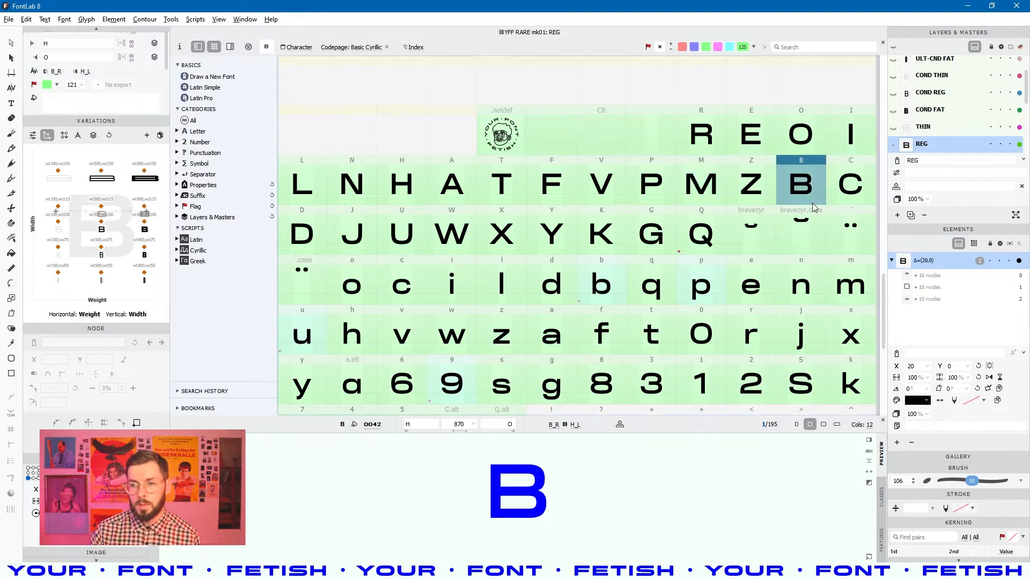
{"action": "left_click", "coordinate": [891, 261]}
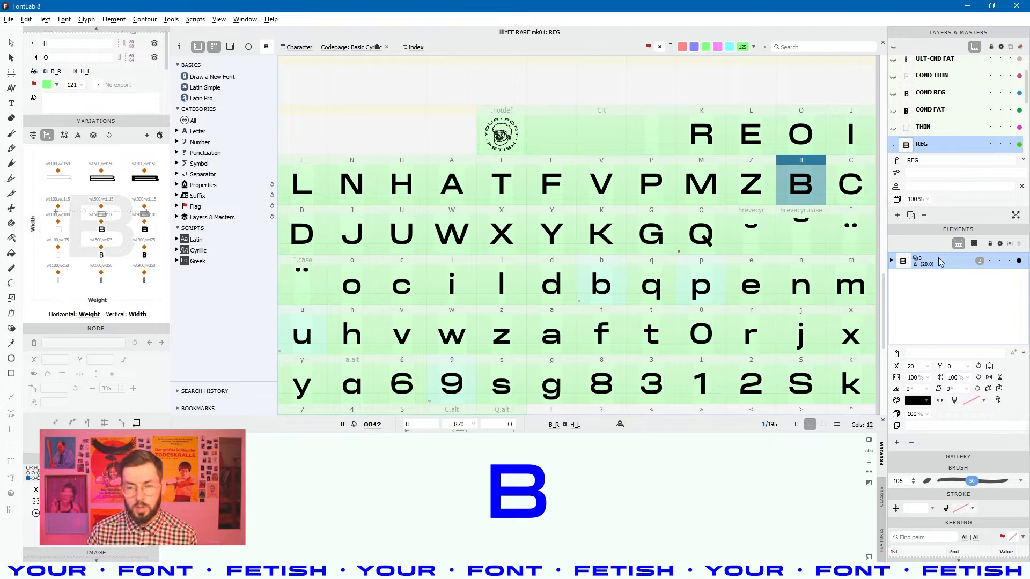
{"action": "left_click", "coordinate": [892, 261]}
{"action": "left_click", "coordinate": [922, 276]}
{"action": "left_click", "coordinate": [928, 288]}
{"action": "left_click", "coordinate": [933, 300]}
{"action": "left_click", "coordinate": [928, 286]}
{"action": "left_click", "coordinate": [923, 260]}
{"action": "left_click", "coordinate": [892, 260]}
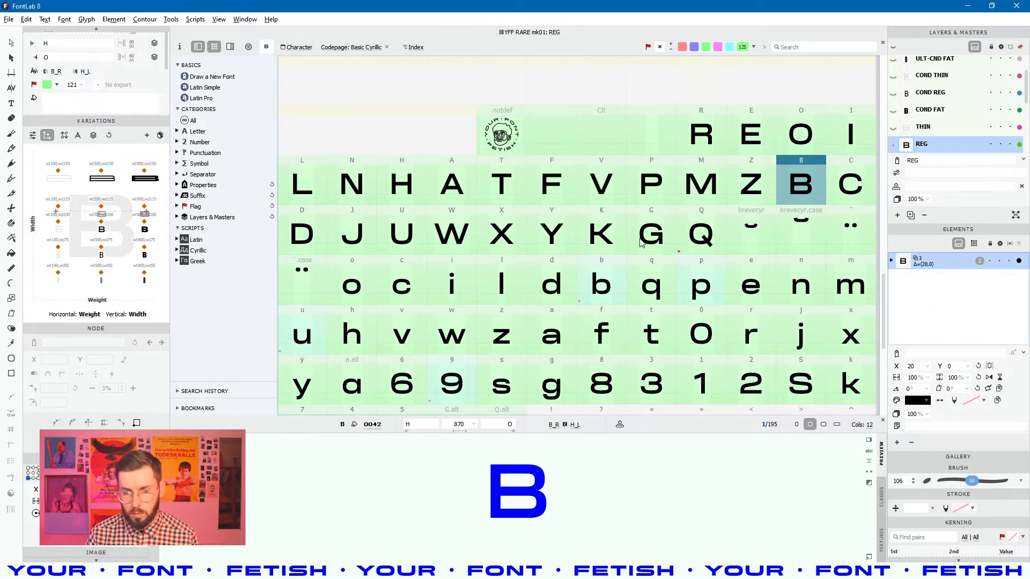
Step: Examine the Cyrillic Ю and Ы glyphs, comparing Ы's contour element with its referenced I component
{"action": "scroll", "coordinate": [640, 243], "scroll_direction": "down", "scroll_amount": 15}
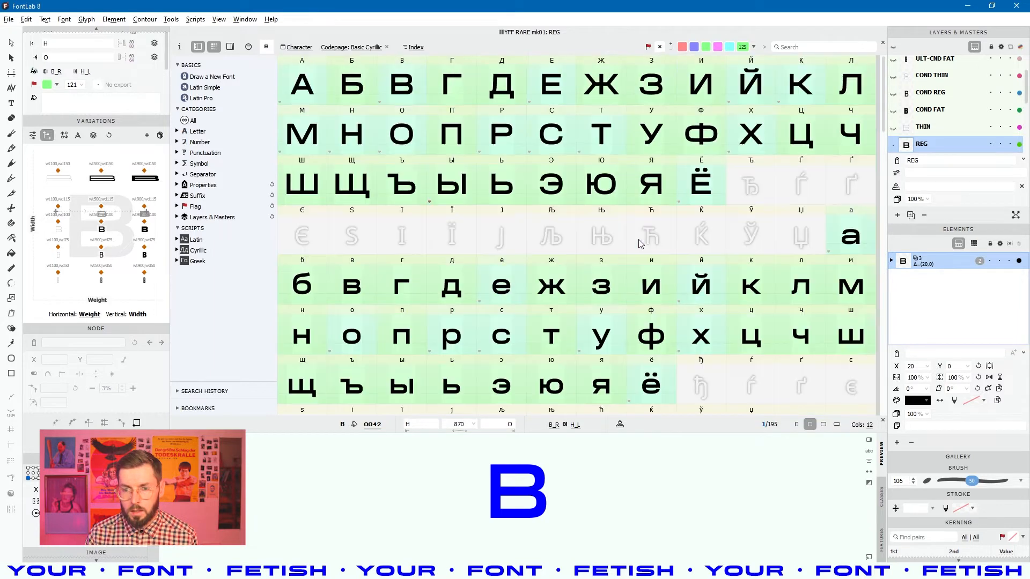
{"action": "left_click", "coordinate": [601, 187]}
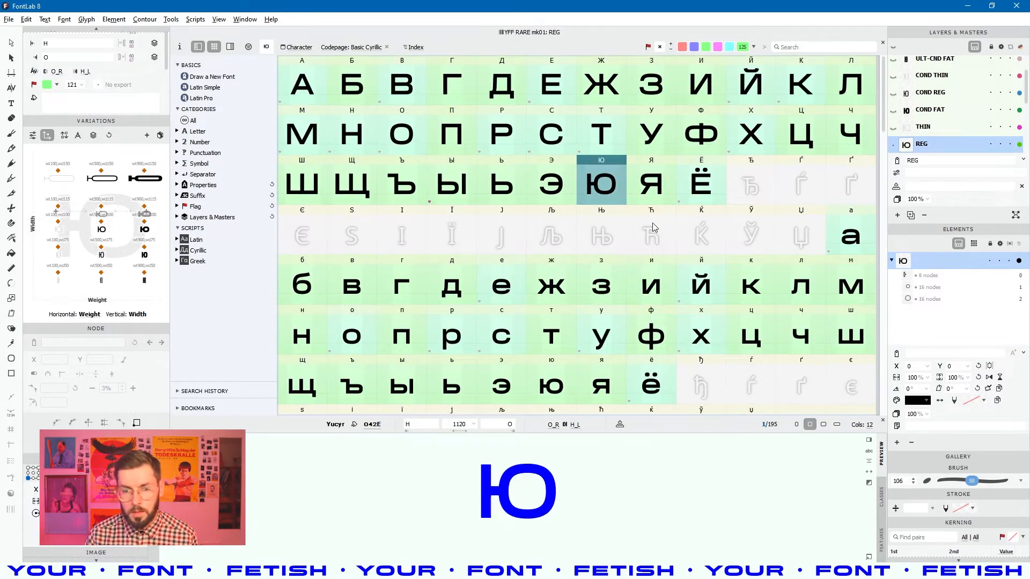
{"action": "left_click", "coordinate": [464, 188]}
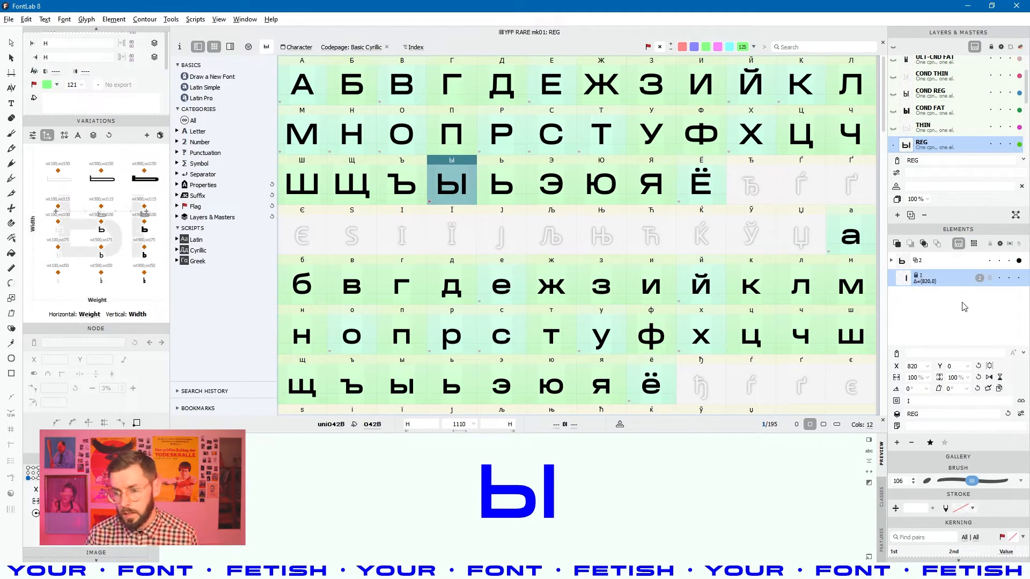
{"action": "left_click", "coordinate": [933, 264]}
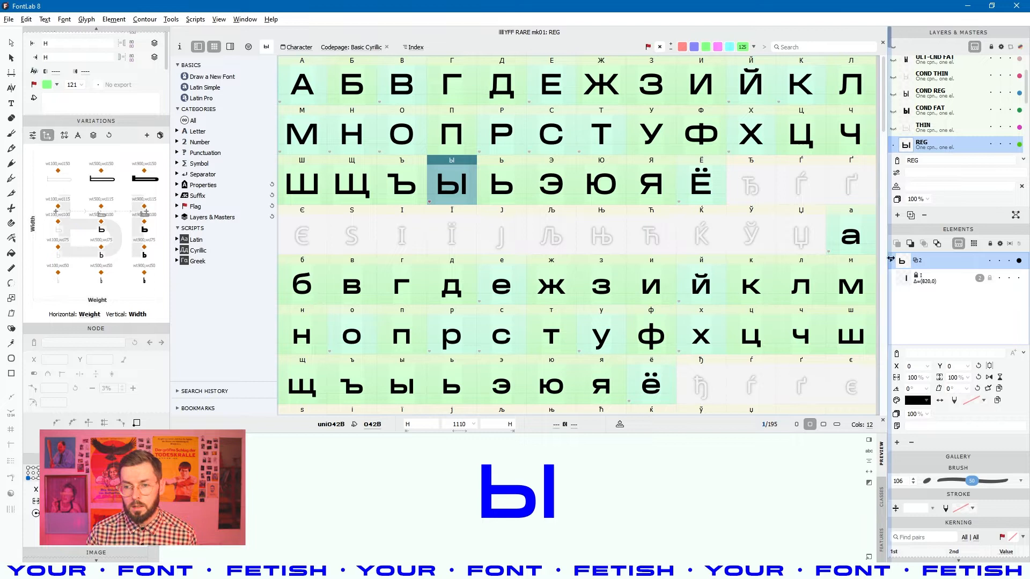
{"action": "left_click", "coordinate": [891, 260]}
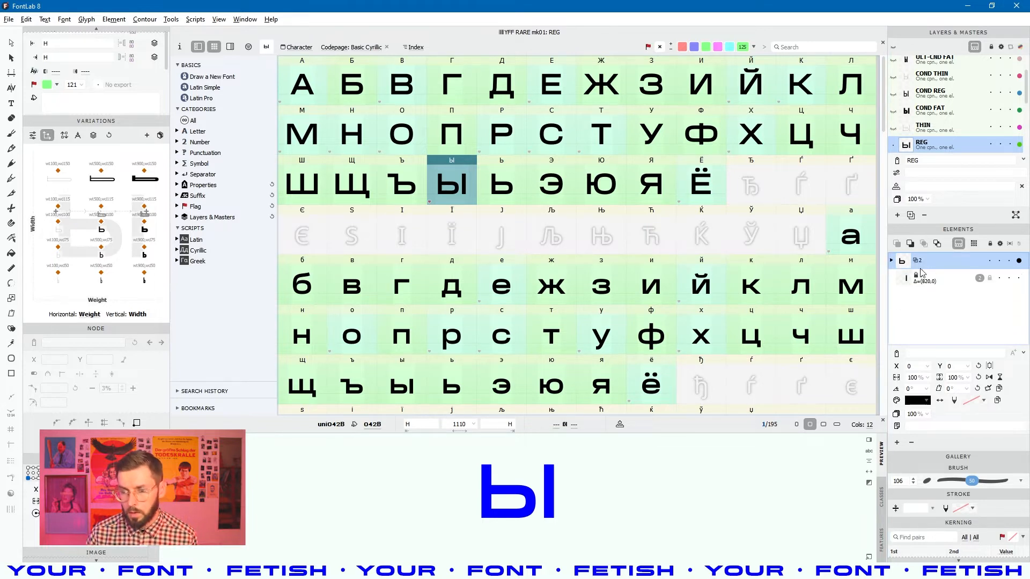
{"action": "left_click", "coordinate": [892, 261]}
{"action": "left_click", "coordinate": [932, 283]}
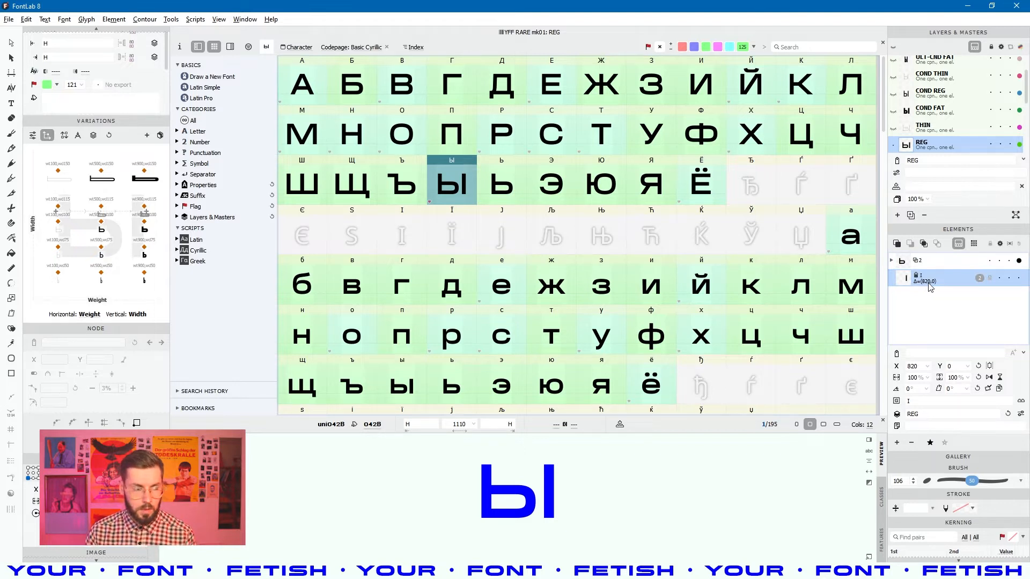
{"action": "left_click", "coordinate": [645, 150]}
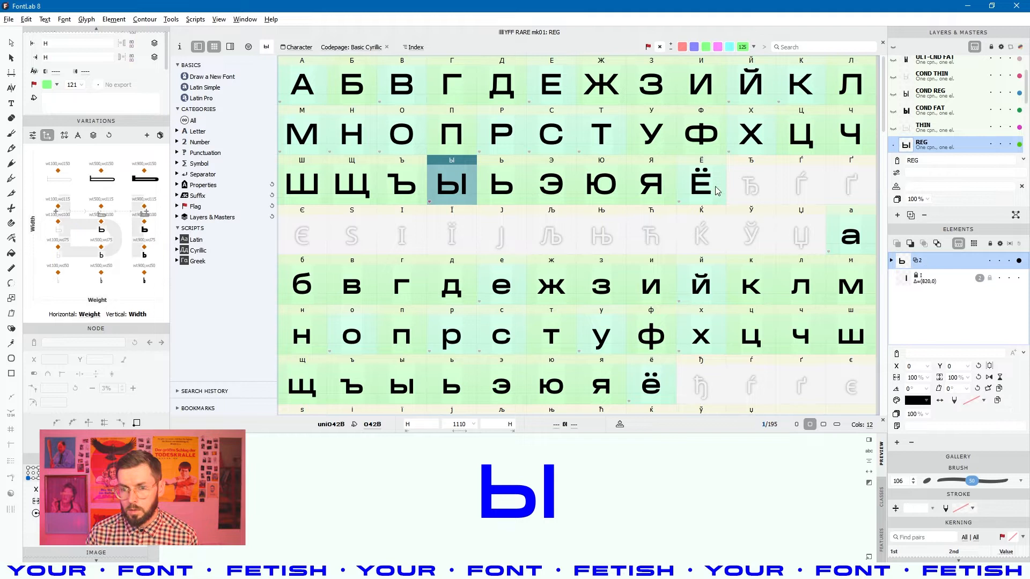
Step: Compare the element structure of the Cyrillic capitals Ю, Ь and Л
{"action": "left_click", "coordinate": [601, 181]}
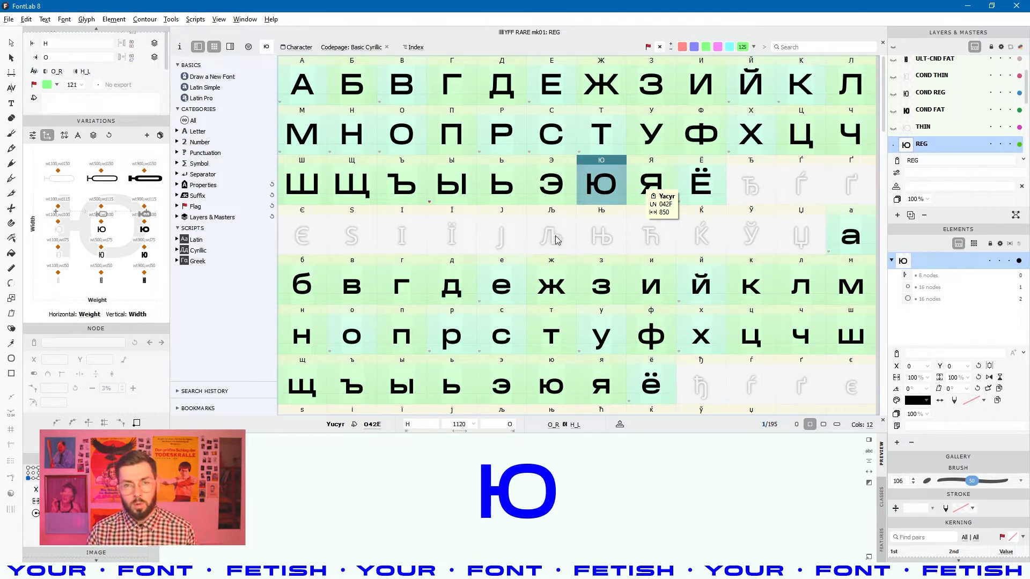
{"action": "left_click", "coordinate": [507, 185]}
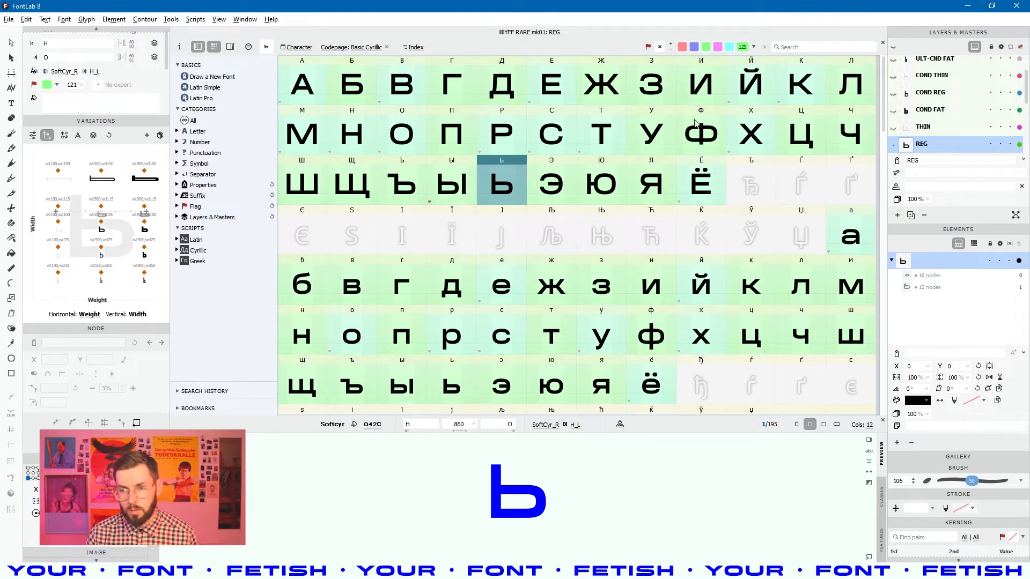
{"action": "left_click", "coordinate": [851, 92]}
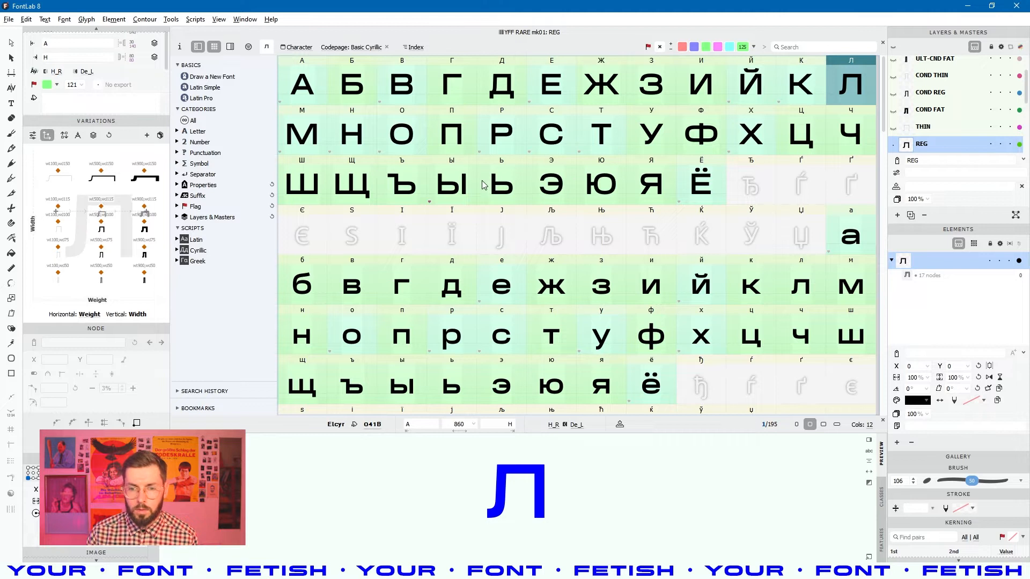
{"action": "left_click", "coordinate": [505, 191]}
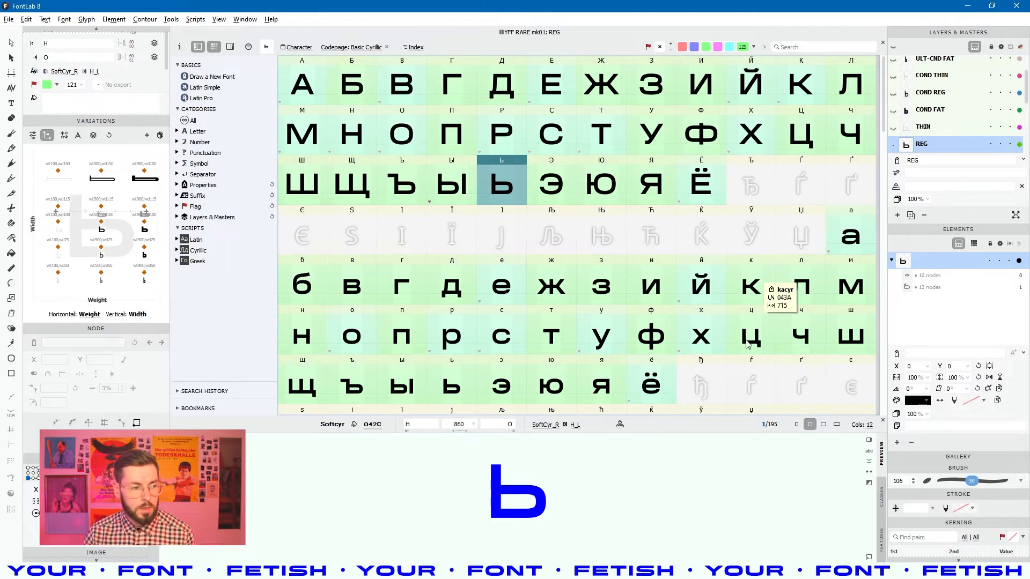
{"action": "left_click", "coordinate": [586, 183]}
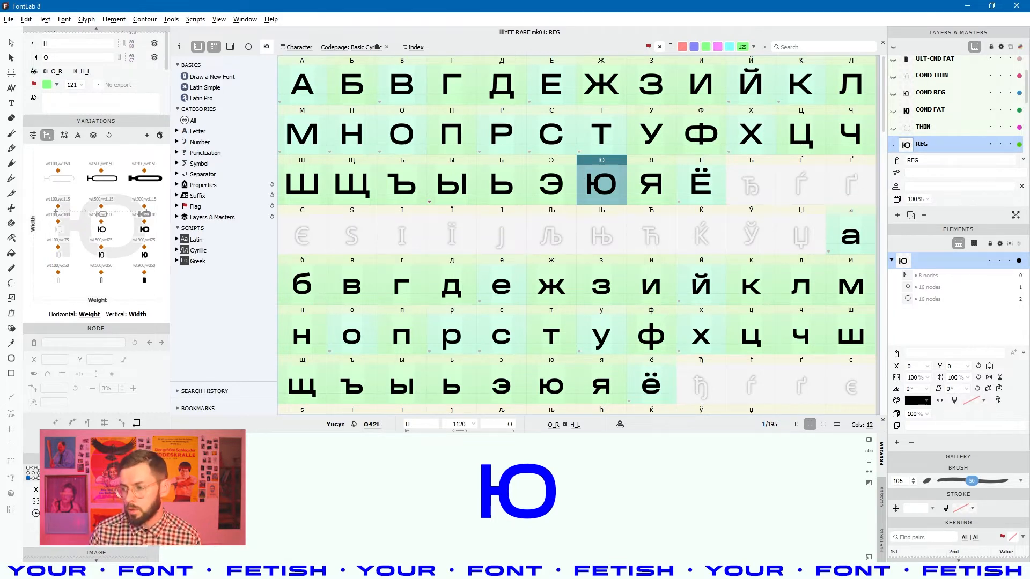
Step: Switch to the noto-picosvg Regular font and open its watermelon glyph for editing
{"action": "left_click_drag", "start_coordinate": [1029, 247], "coordinate": [577, 247]}
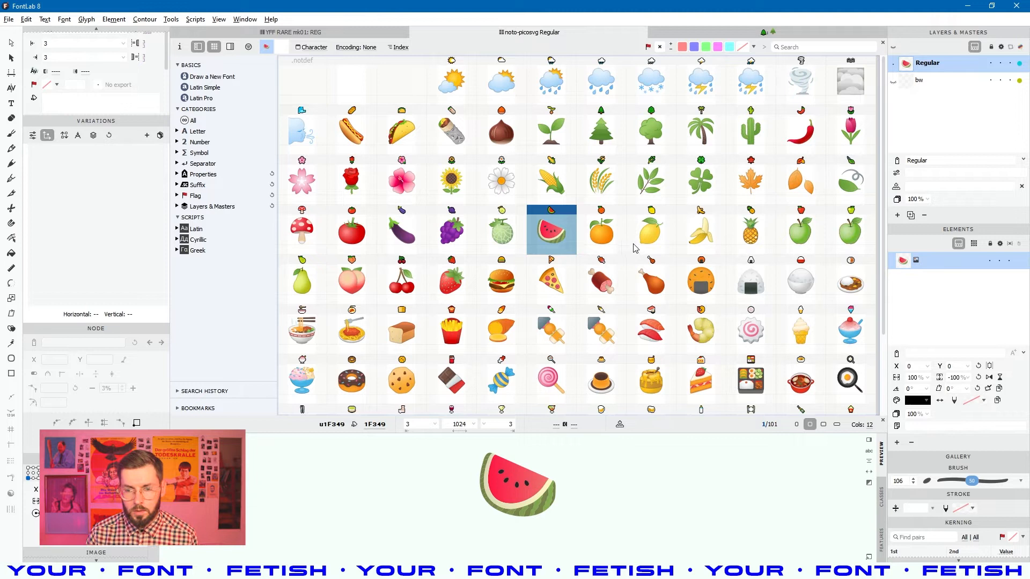
{"action": "left_click", "coordinate": [650, 244]}
{"action": "left_click", "coordinate": [647, 266]}
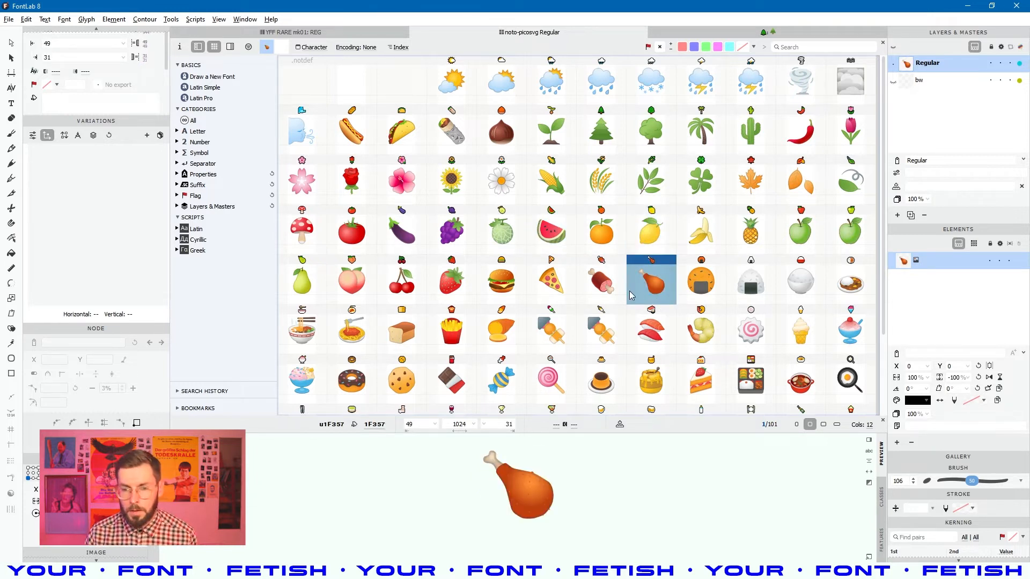
{"action": "left_click", "coordinate": [601, 282]}
{"action": "left_click", "coordinate": [549, 233]}
{"action": "double_click", "coordinate": [549, 232]}
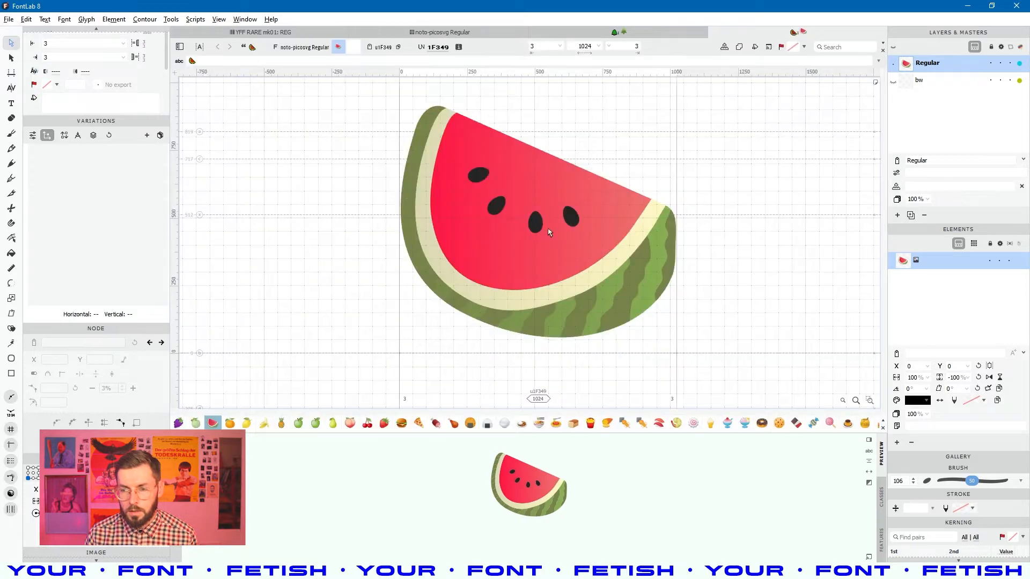
Step: Select the watermelon's SVG element and inspect its artwork up close around the seeds
{"action": "left_click", "coordinate": [917, 262]}
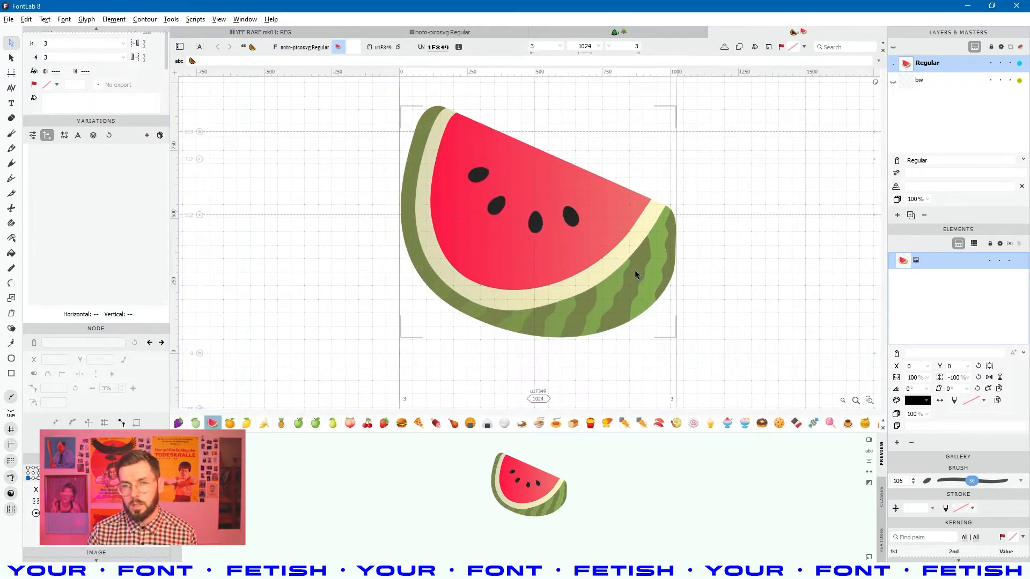
{"action": "scroll", "coordinate": [582, 209], "scroll_direction": "up", "scroll_amount": 10, "text": "alt"}
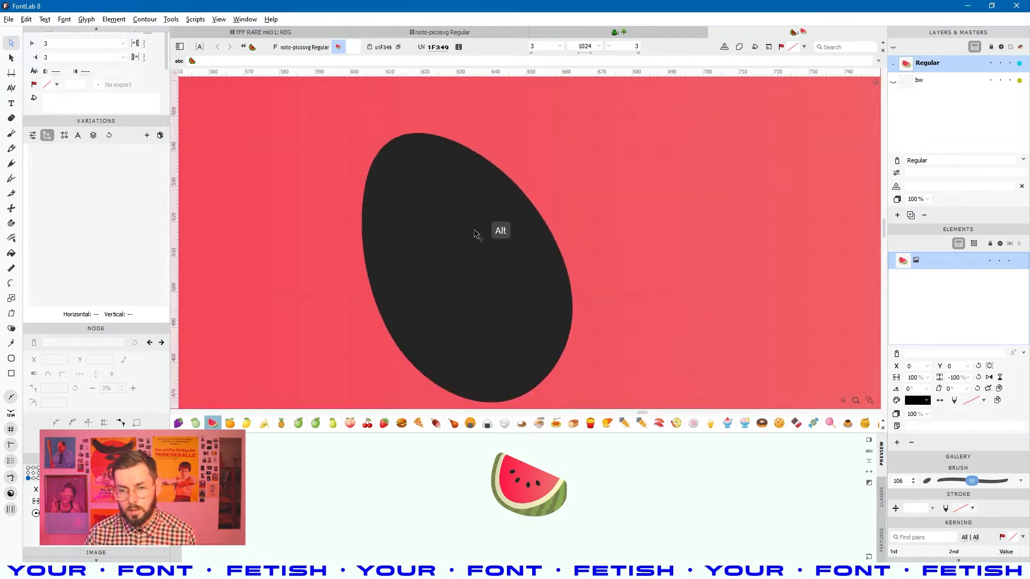
{"action": "scroll", "coordinate": [522, 181], "scroll_direction": "down", "scroll_amount": 10, "text": "alt"}
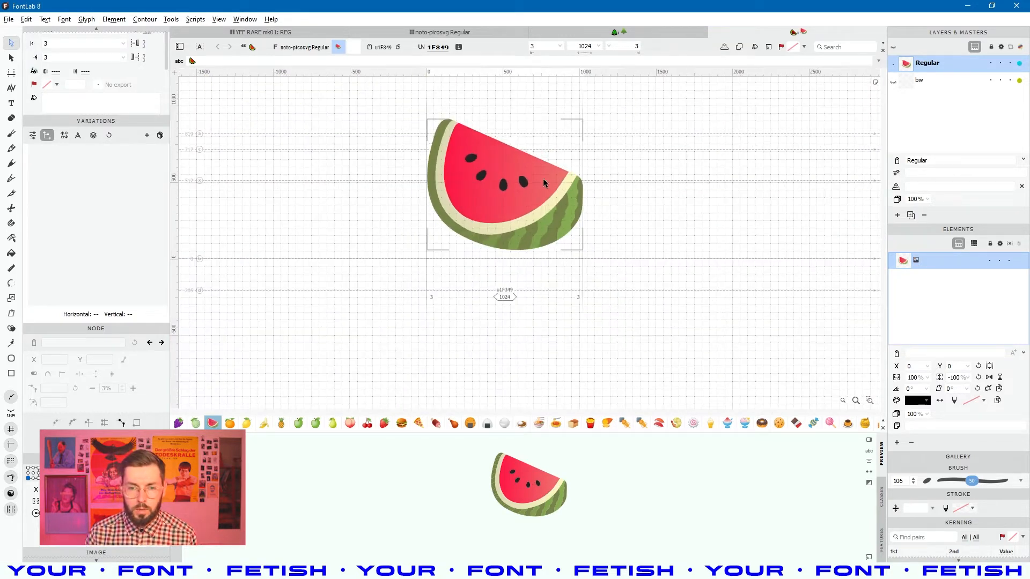
{"action": "scroll", "coordinate": [506, 185], "scroll_direction": "up", "scroll_amount": 4, "text": "alt"}
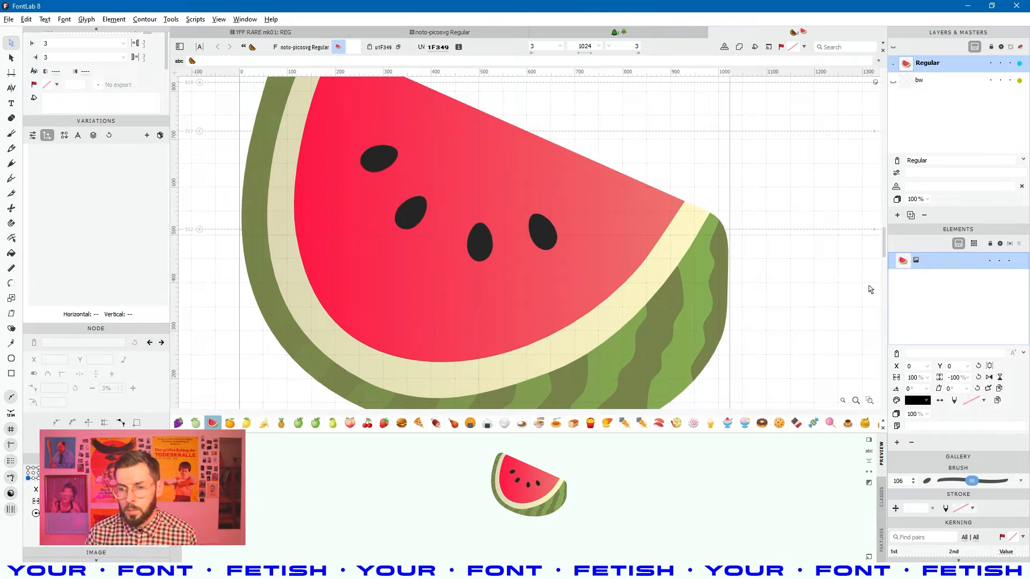
{"action": "scroll", "coordinate": [541, 235], "scroll_direction": "down", "scroll_amount": 2, "text": "alt"}
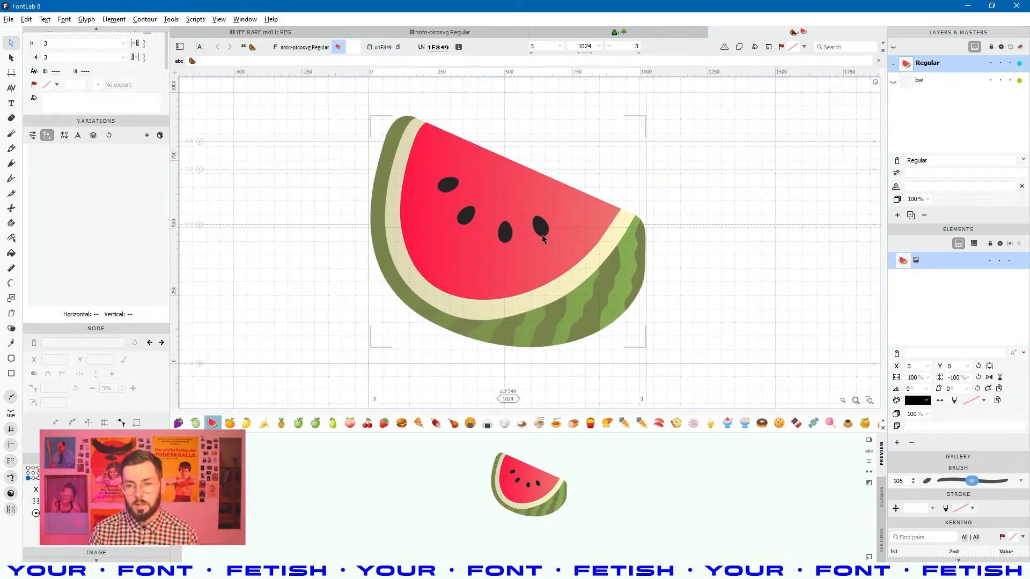
{"action": "right_click", "coordinate": [551, 224]}
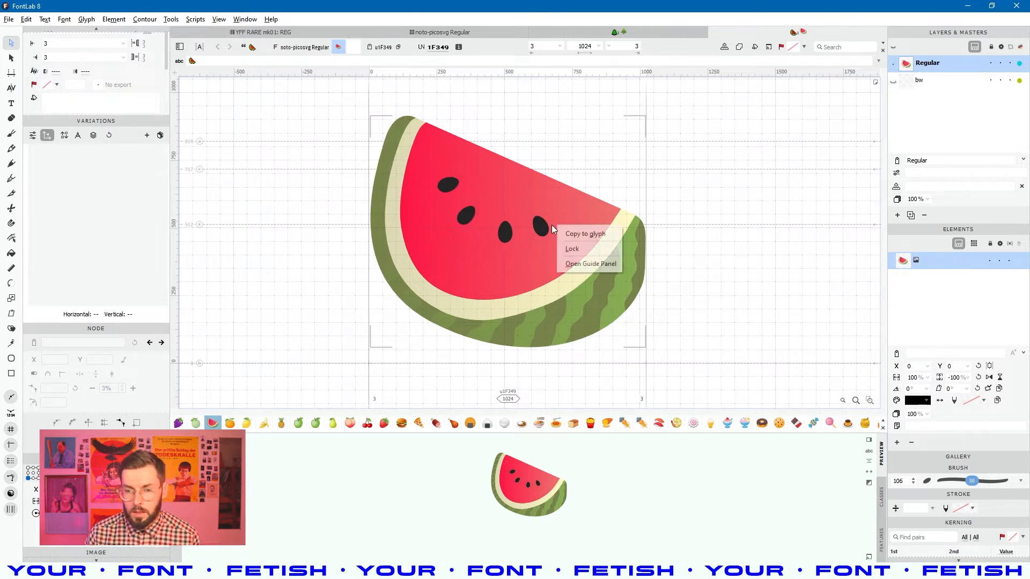
{"action": "key", "text": "Escape"}
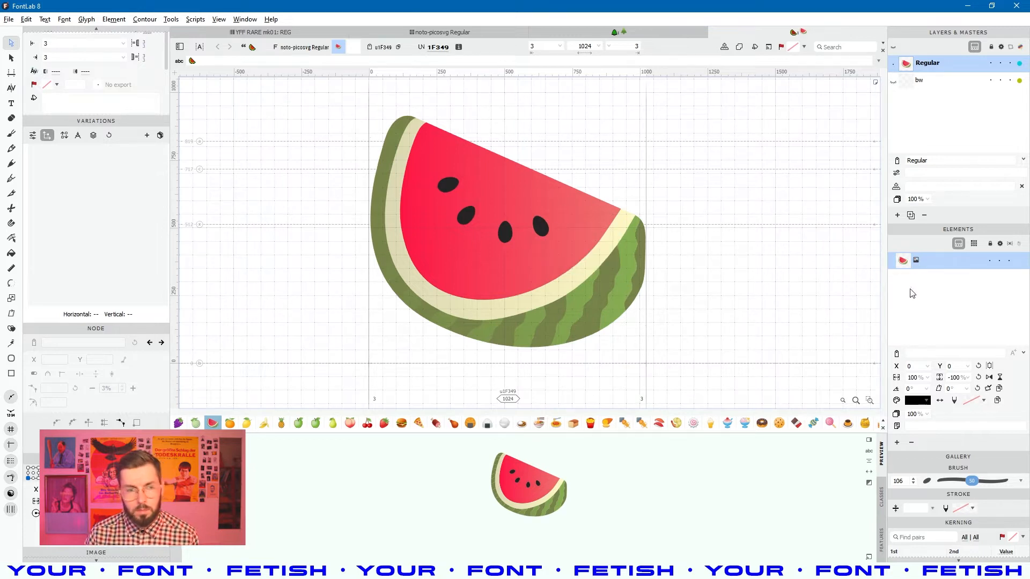
Step: Convert the watermelon's SVG picture element with Make SVG Editable
{"action": "left_click", "coordinate": [11, 57]}
{"action": "left_click", "coordinate": [11, 43]}
{"action": "left_click", "coordinate": [540, 196]}
{"action": "right_click", "coordinate": [567, 231]}
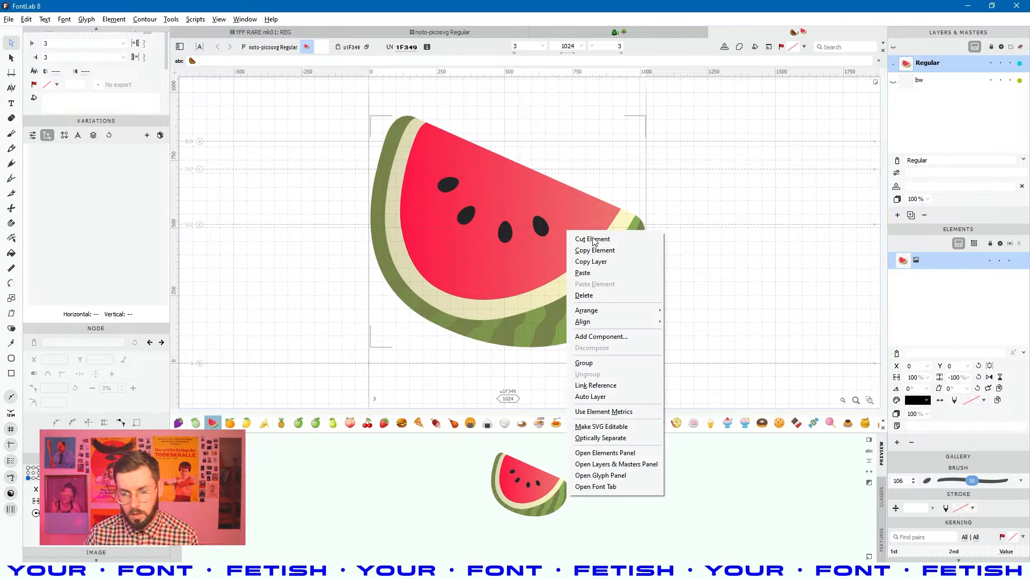
{"action": "left_click", "coordinate": [633, 430]}
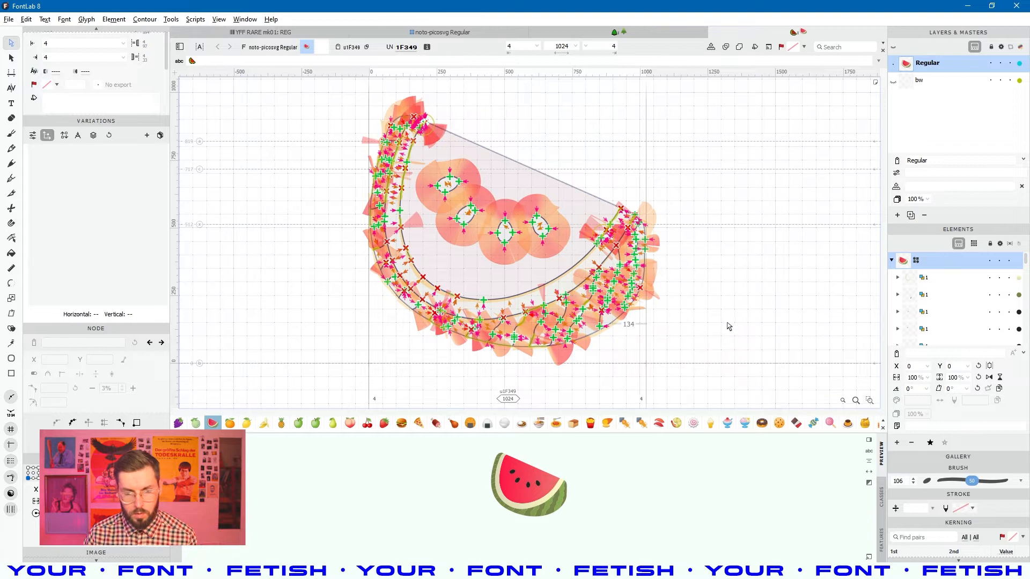
Step: Ungroup the watermelon's editable artwork into separate elements and browse them in the element list
{"action": "key", "text": "v"}
{"action": "left_click", "coordinate": [548, 268], "text": "ctrl"}
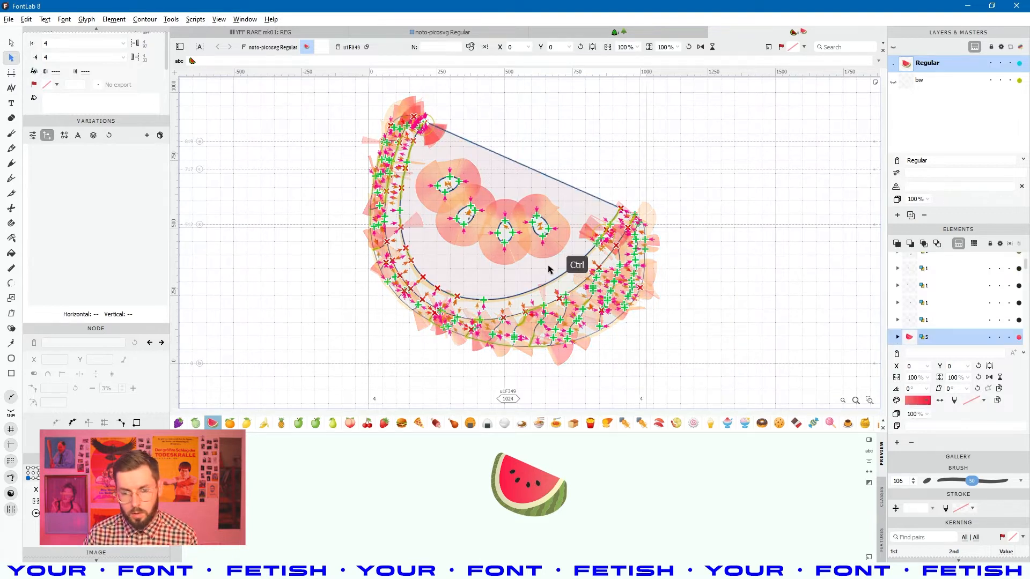
{"action": "right_click", "coordinate": [545, 268]}
{"action": "left_click", "coordinate": [581, 414]}
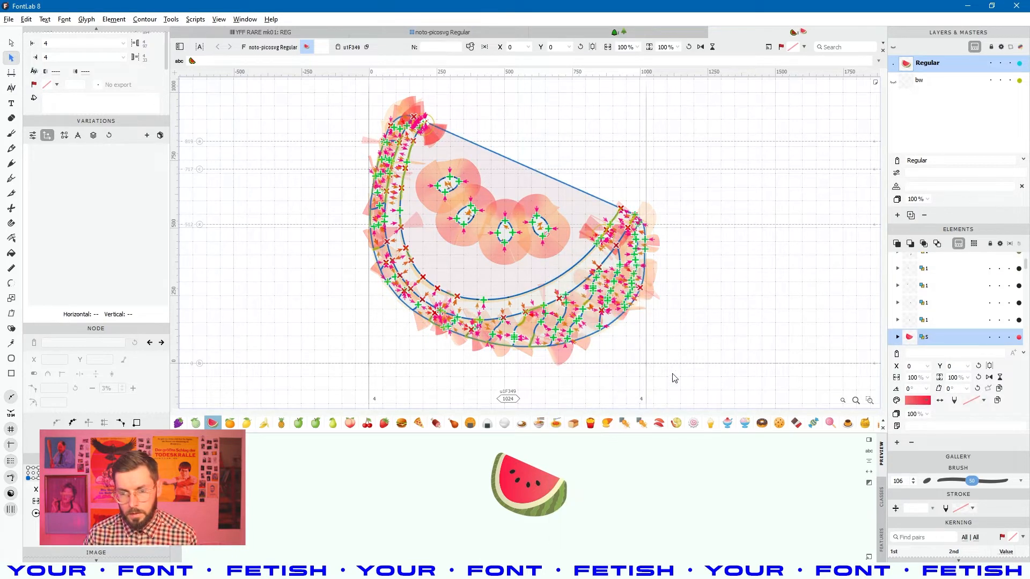
{"action": "left_click", "coordinate": [935, 294]}
{"action": "scroll", "coordinate": [936, 284], "scroll_direction": "up", "scroll_amount": 8}
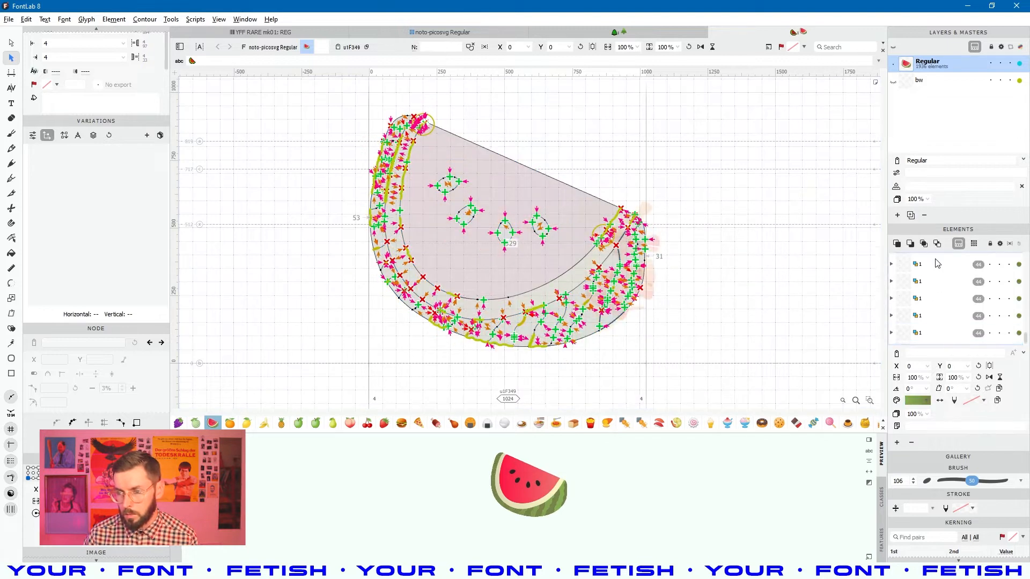
Step: Select the watermelon's red flesh element in the element list, check its fill, and deselect it
{"action": "scroll", "coordinate": [938, 299], "scroll_direction": "up", "scroll_amount": 12}
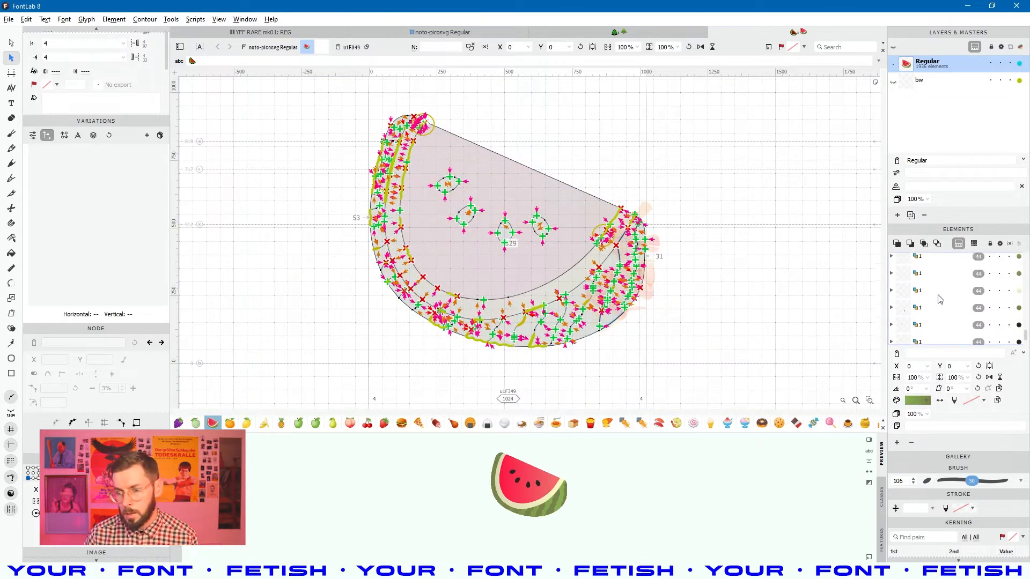
{"action": "scroll", "coordinate": [939, 298], "scroll_direction": "up", "scroll_amount": 5}
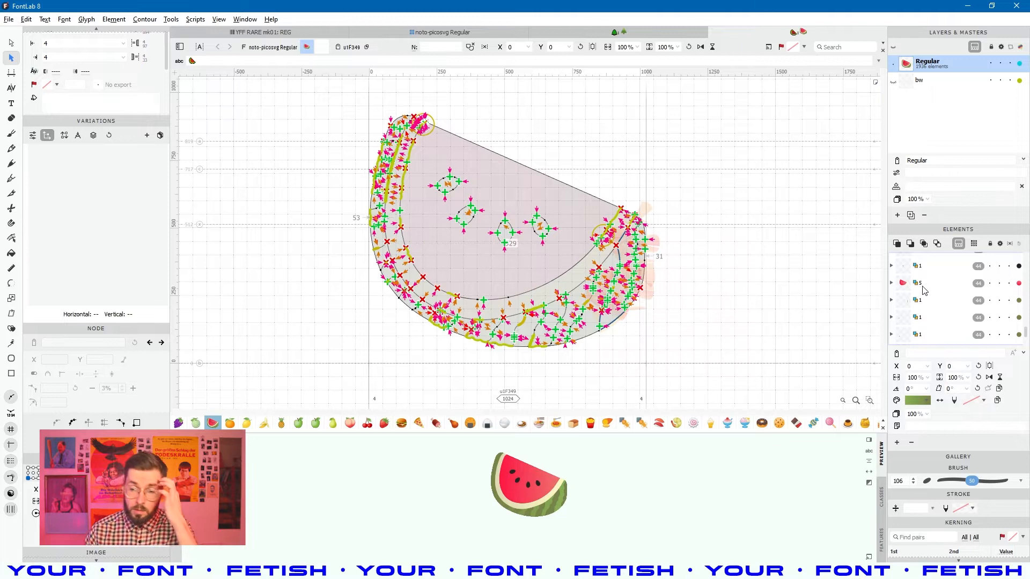
{"action": "left_click", "coordinate": [929, 288]}
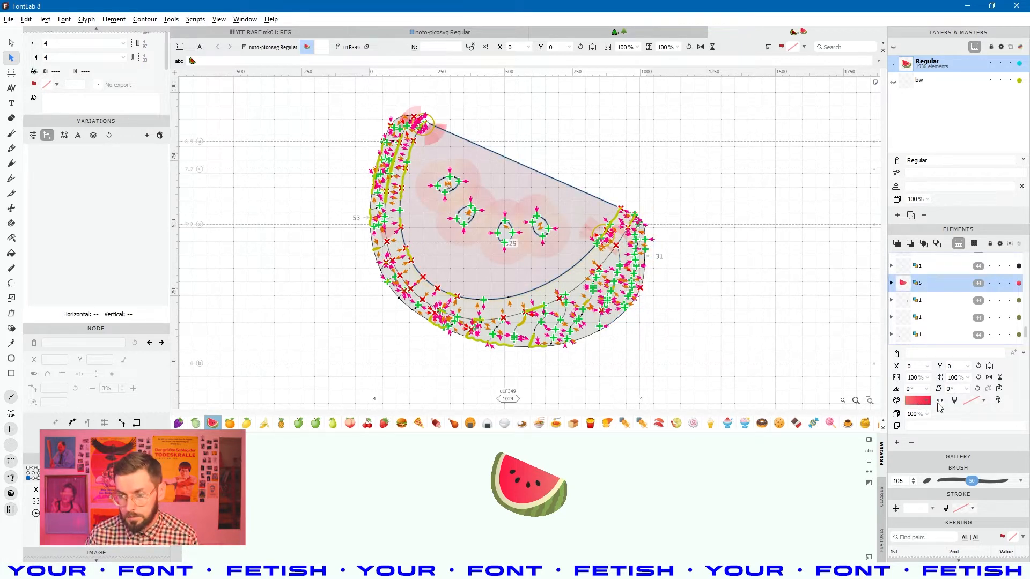
{"action": "left_click", "coordinate": [758, 317]}
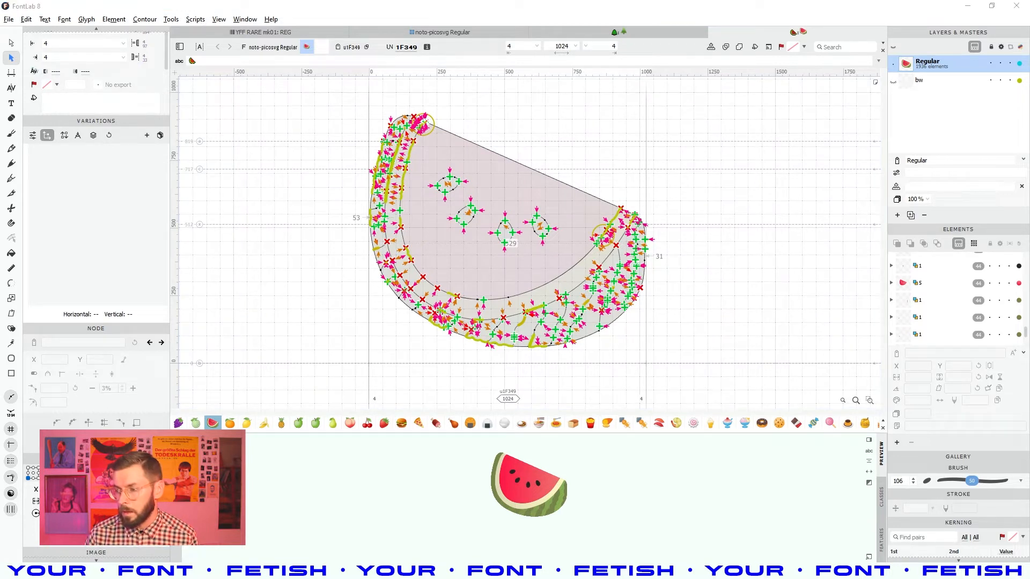
Step: Open the unnamed font containing scanned letter images and open its A glyph for editing
{"action": "left_click_drag", "start_coordinate": [855, 270], "coordinate": [691, 292]}
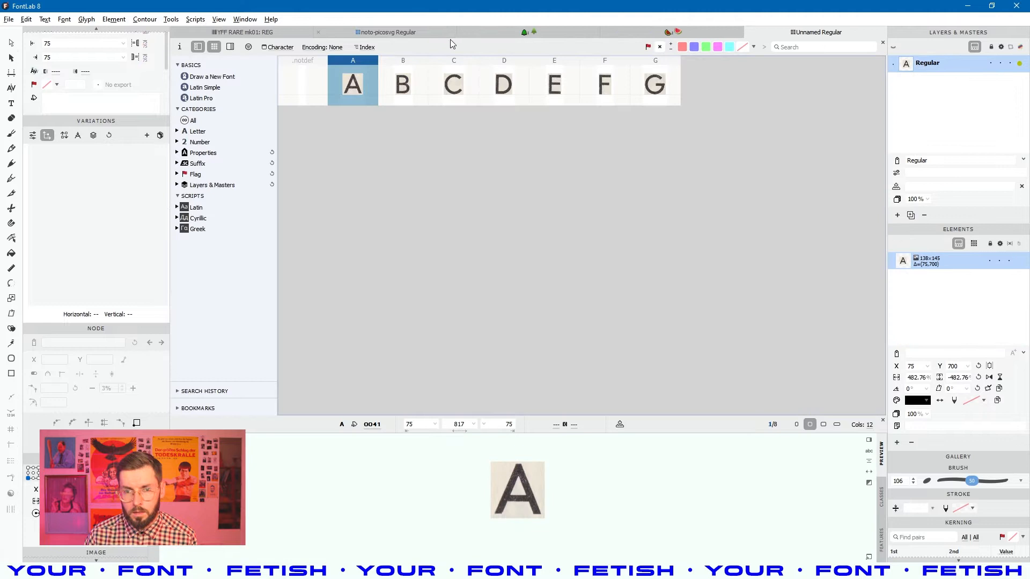
{"action": "left_click", "coordinate": [391, 87]}
{"action": "double_click", "coordinate": [359, 86]}
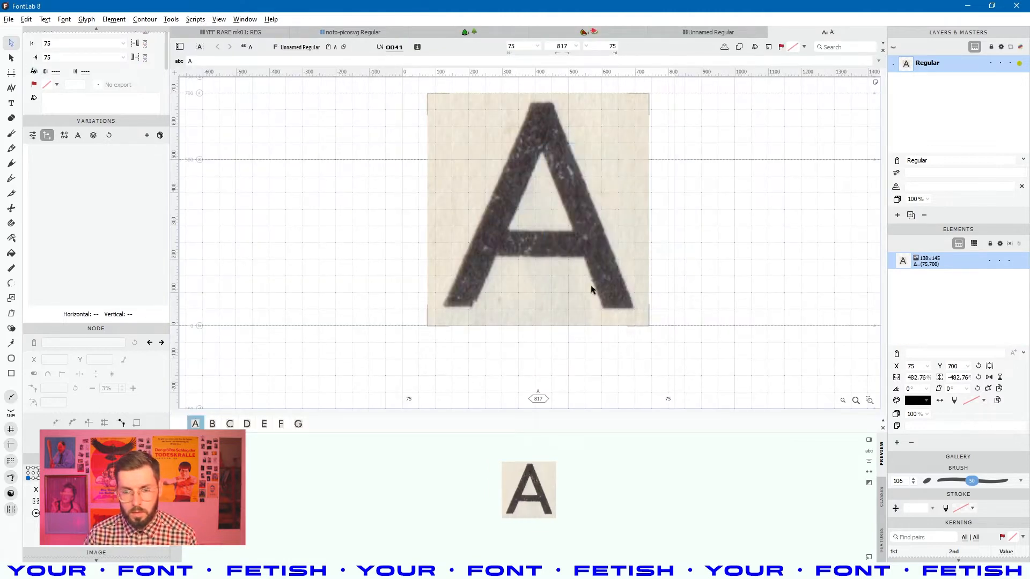
{"action": "scroll", "coordinate": [590, 288], "scroll_direction": "down", "scroll_amount": 3}
{"action": "left_click_drag", "start_coordinate": [717, 267], "coordinate": [627, 265]}
{"action": "scroll", "coordinate": [463, 247], "scroll_direction": "up", "scroll_amount": 1}
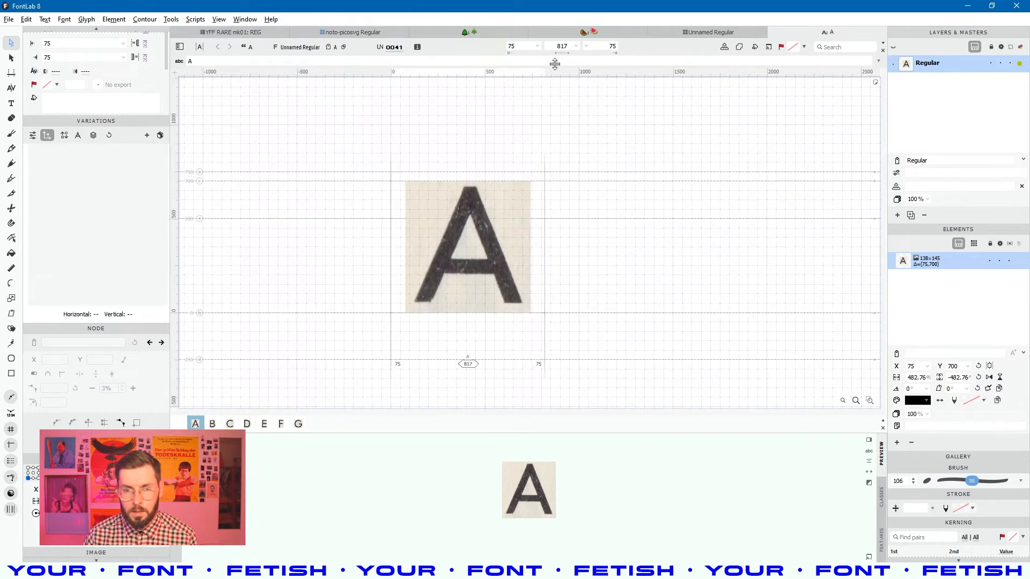
Step: Add the glyphs B, C, D and E after the A in the glyph text and view all five image-based letters together
{"action": "left_click", "coordinate": [210, 61]}
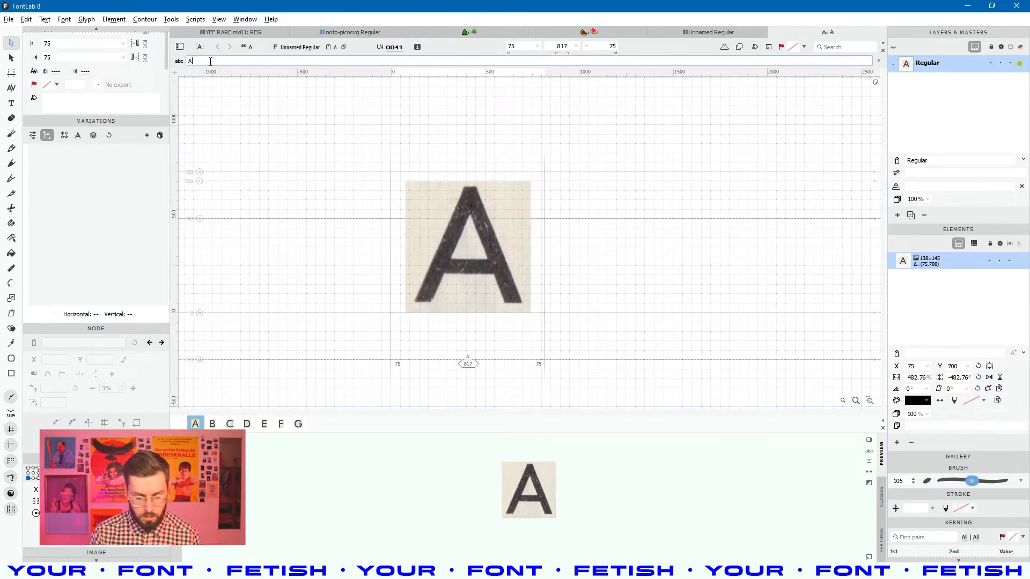
{"action": "type", "text": "BC"}
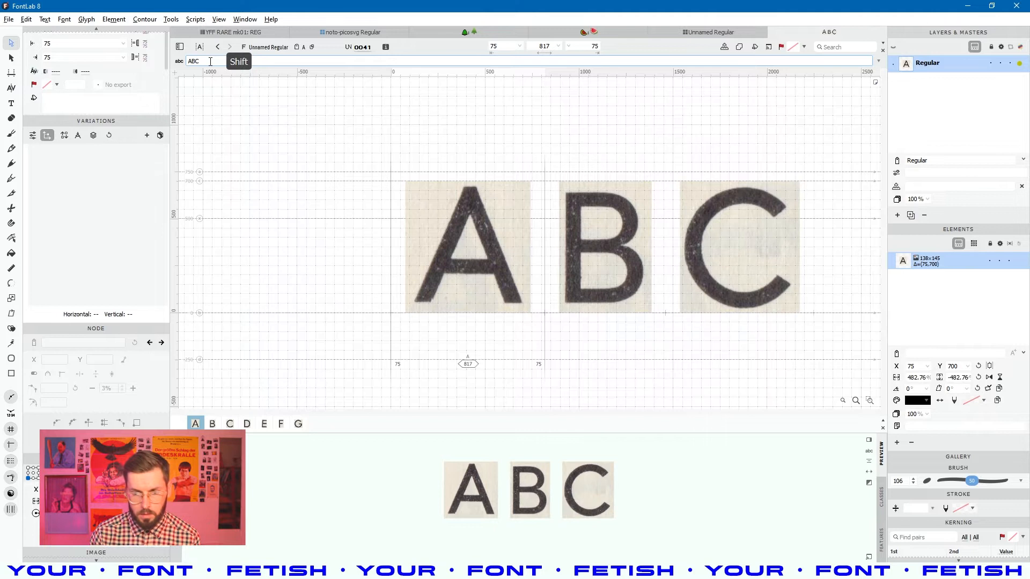
{"action": "type", "text": "DE"}
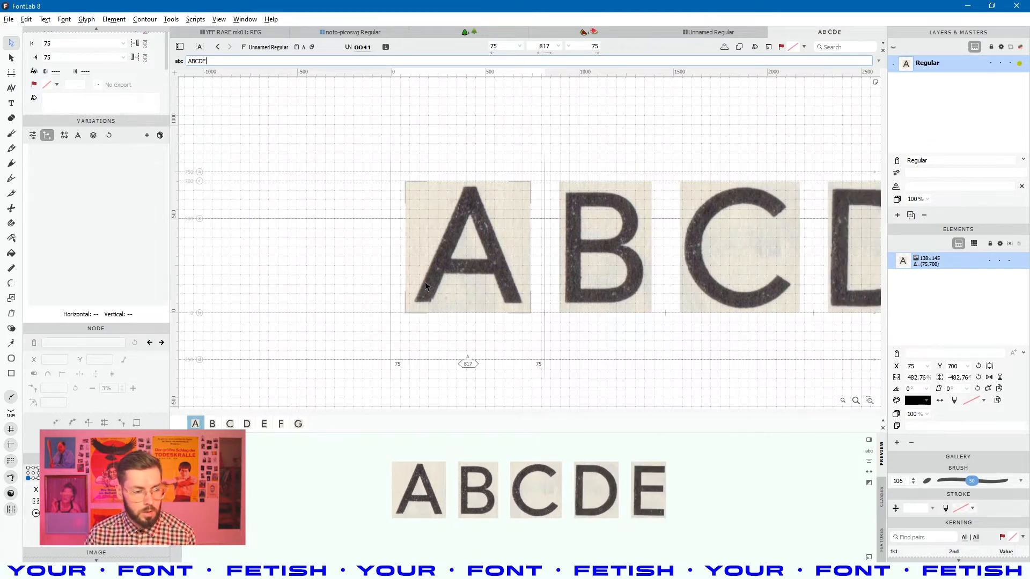
{"action": "scroll", "coordinate": [426, 287], "scroll_direction": "down", "scroll_amount": 1}
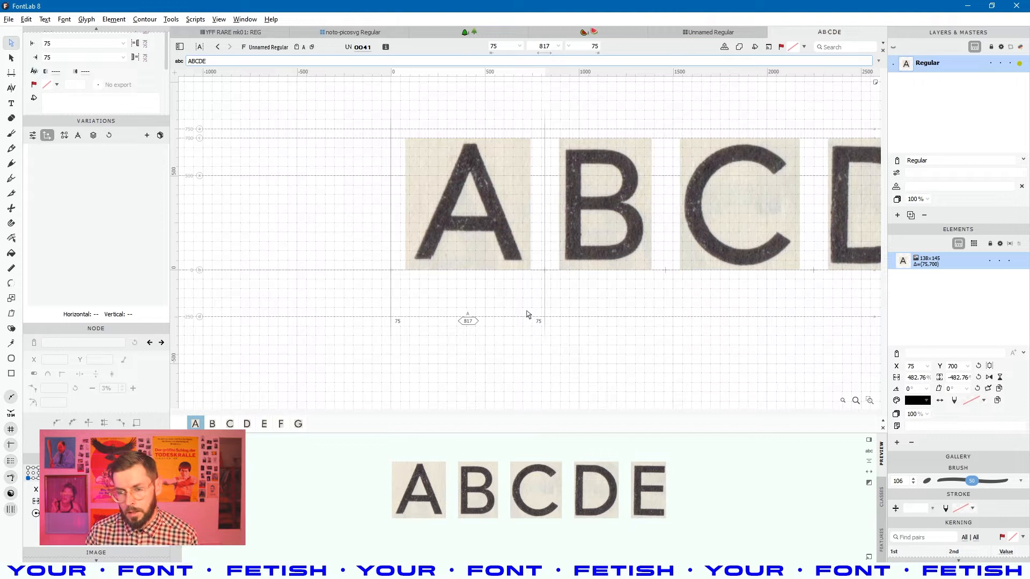
{"action": "scroll", "coordinate": [527, 315], "scroll_direction": "down", "scroll_amount": 3}
{"action": "left_click", "coordinate": [606, 331]}
{"action": "key", "text": "space"}
{"action": "left_click_drag", "start_coordinate": [653, 309], "coordinate": [598, 295]}
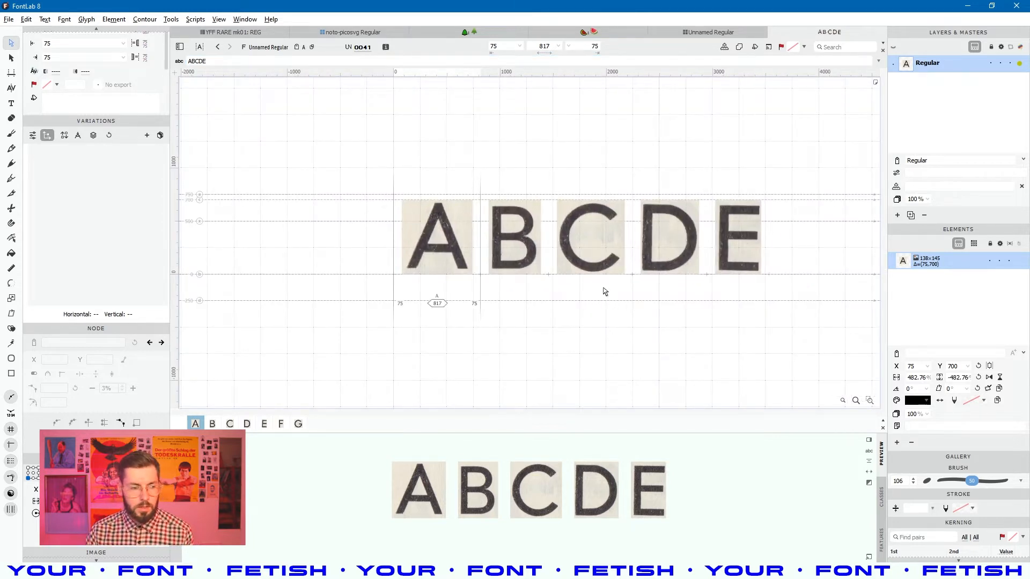
{"action": "scroll", "coordinate": [552, 333], "scroll_direction": "down", "scroll_amount": 2}
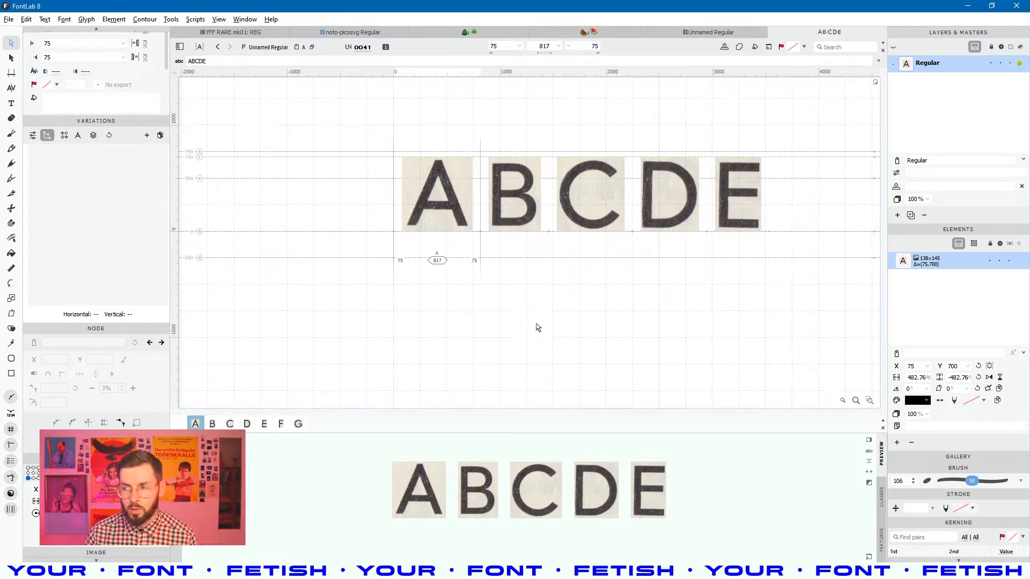
{"action": "scroll", "coordinate": [538, 327], "scroll_direction": "up", "scroll_amount": 3}
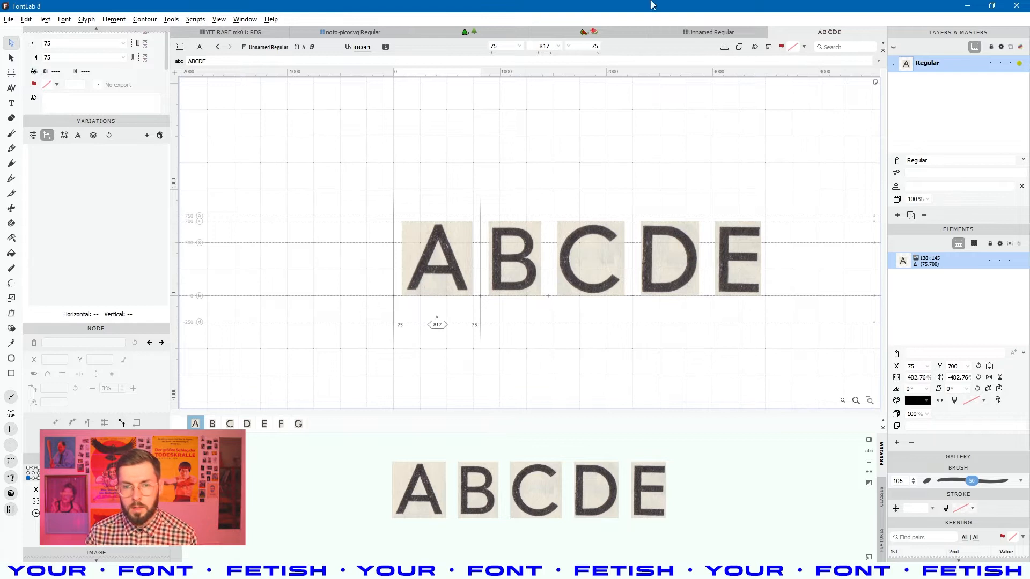
Step: Compare the tree glyph's grouped elements with the watermelon's separate elements, selecting the tree's group and the red flesh element
{"action": "left_click", "coordinate": [474, 32]}
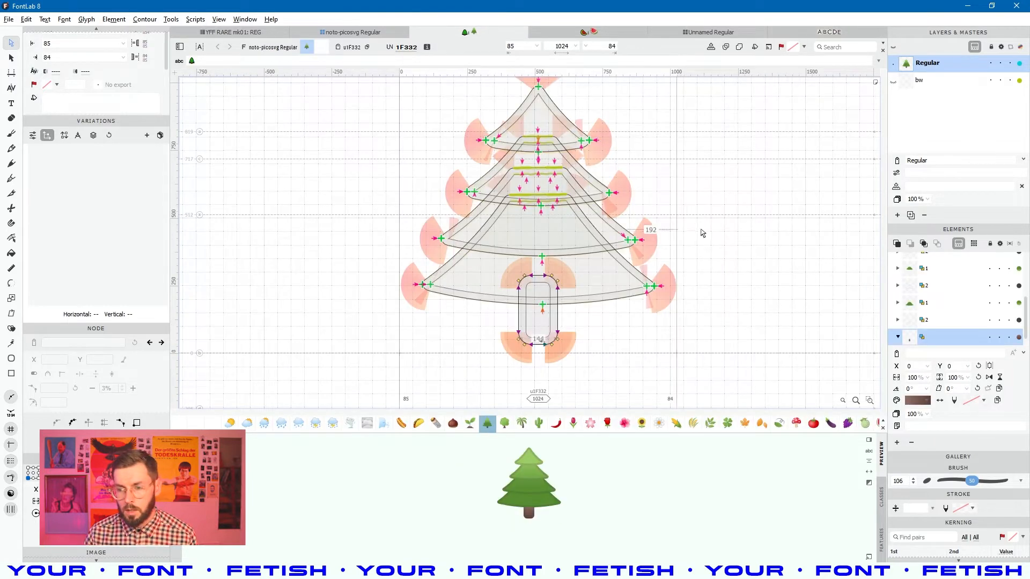
{"action": "left_click", "coordinate": [922, 264]}
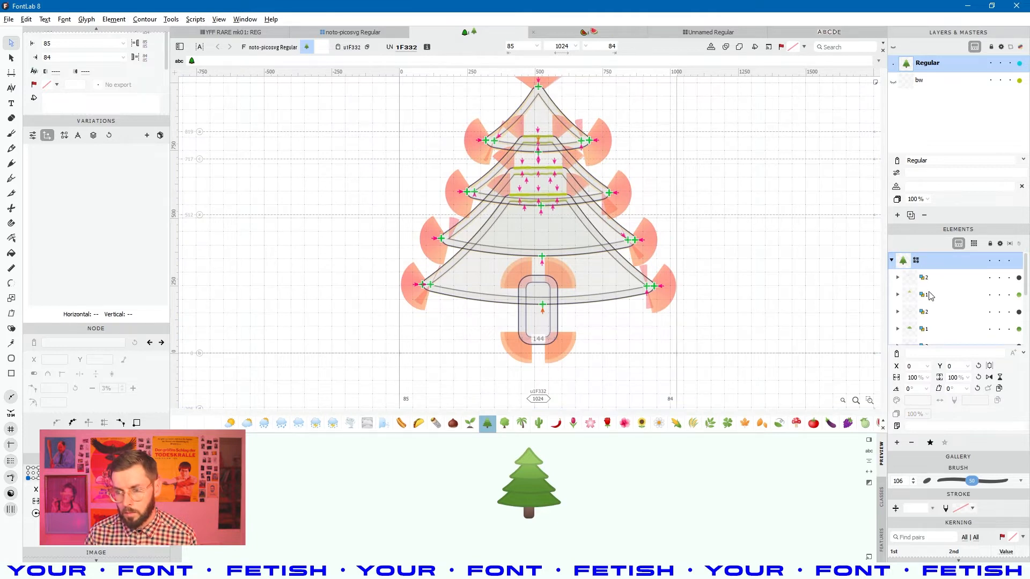
{"action": "left_click", "coordinate": [592, 32]}
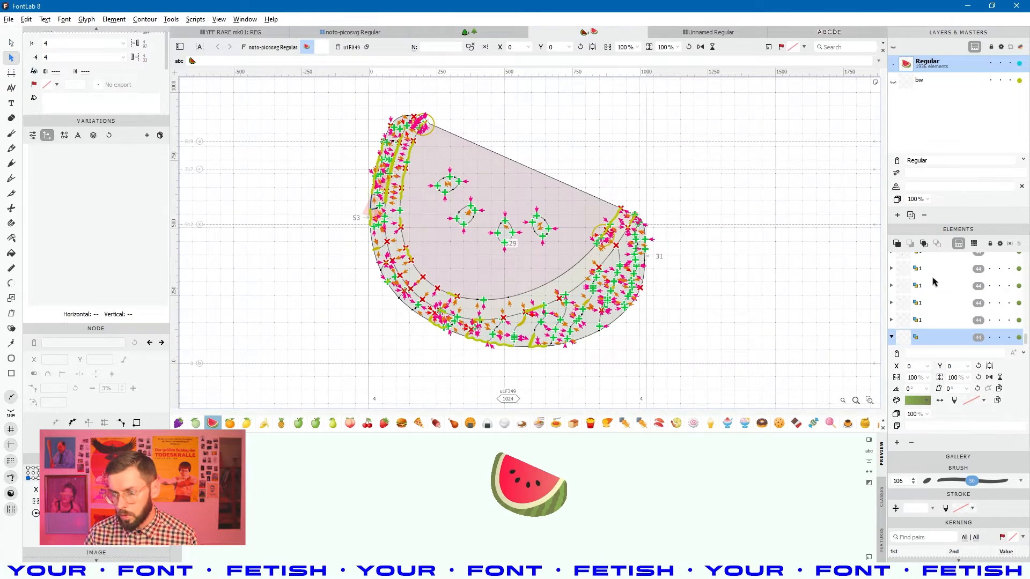
{"action": "scroll", "coordinate": [931, 279], "scroll_direction": "up", "scroll_amount": 1}
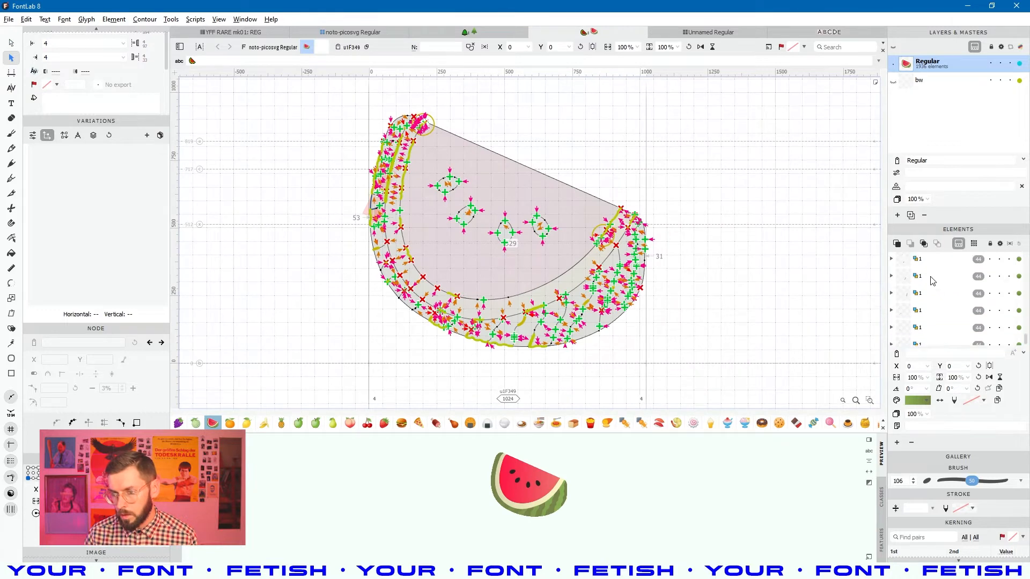
{"action": "left_click", "coordinate": [470, 35]}
{"action": "left_click", "coordinate": [892, 261]}
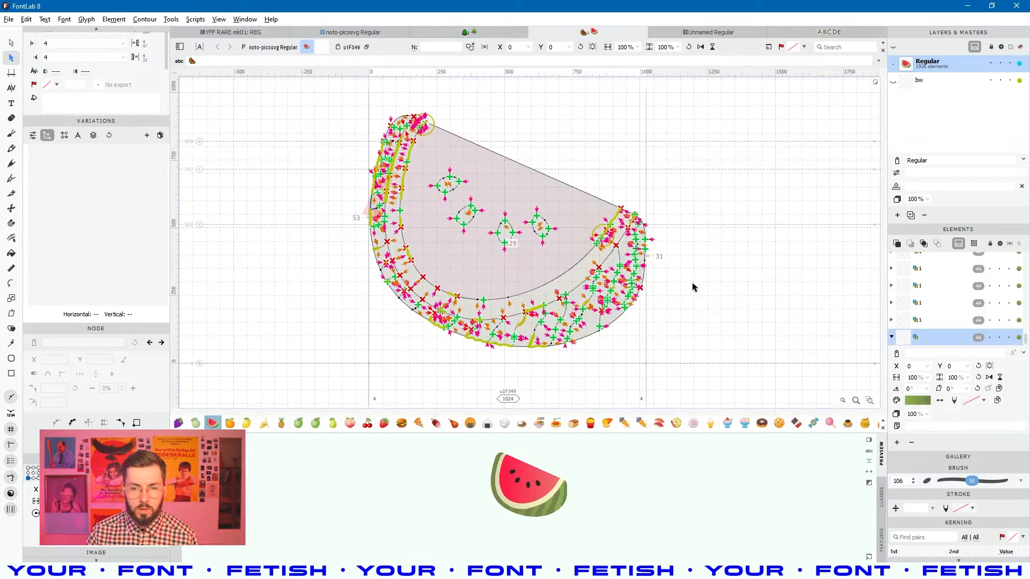
{"action": "left_click", "coordinate": [533, 192]}
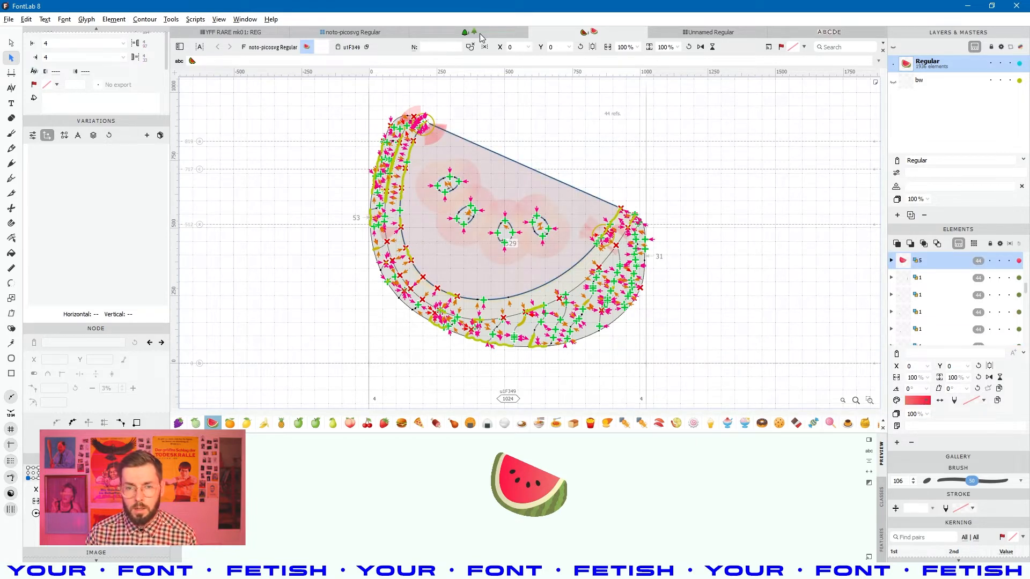
Step: Return to the tree glyph, collapse and select its whole element group, look over the grouping commands, and deselect it
{"action": "left_click", "coordinate": [479, 32]}
{"action": "left_click", "coordinate": [891, 260]}
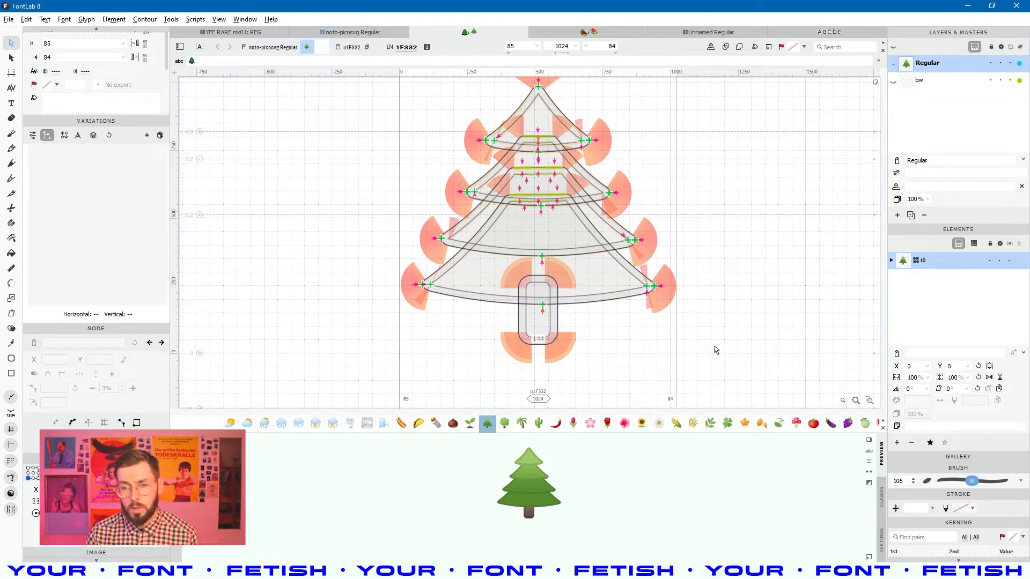
{"action": "left_click", "coordinate": [11, 60]}
{"action": "left_click", "coordinate": [355, 265]}
{"action": "scroll", "coordinate": [368, 266], "scroll_direction": "up", "scroll_amount": 2}
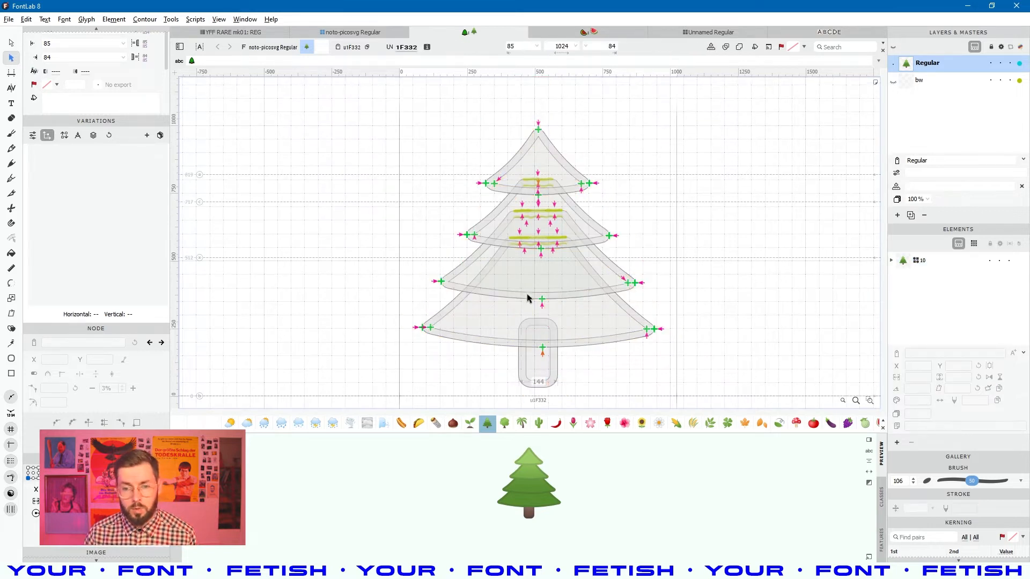
{"action": "left_click", "coordinate": [551, 271]}
{"action": "right_click", "coordinate": [551, 270]}
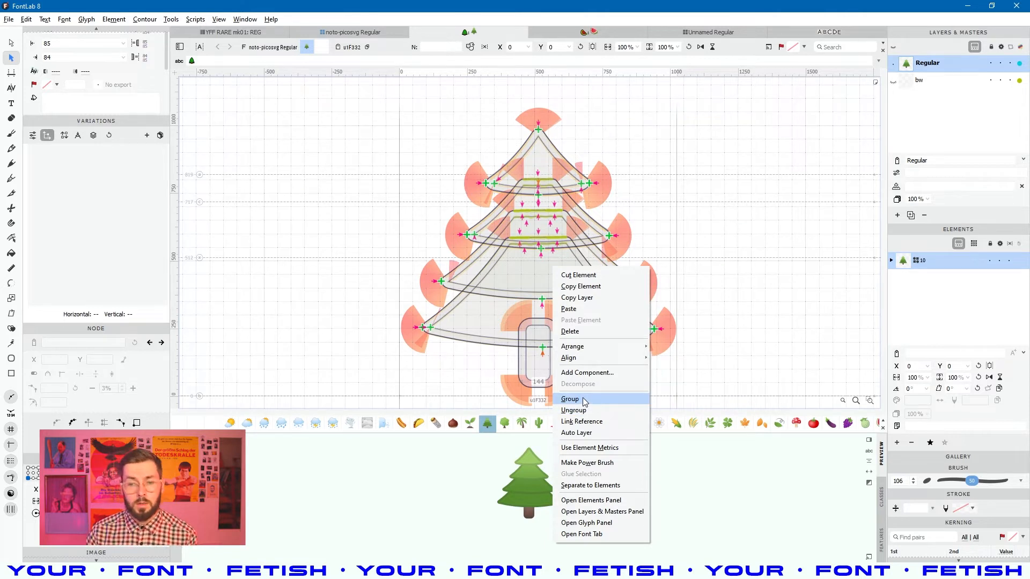
{"action": "left_click", "coordinate": [763, 305]}
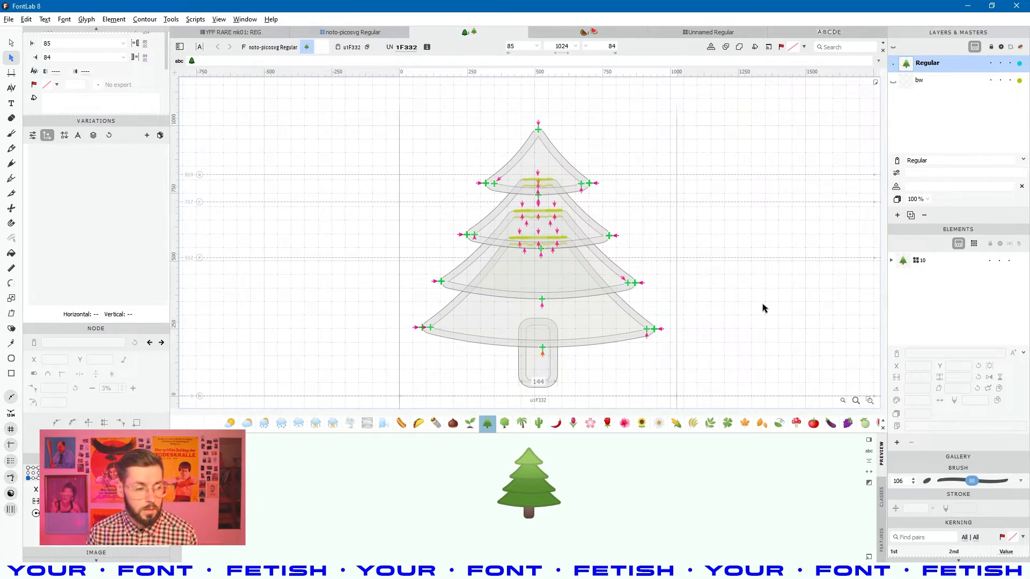
{"action": "scroll", "coordinate": [694, 278], "scroll_direction": "down", "scroll_amount": 2}
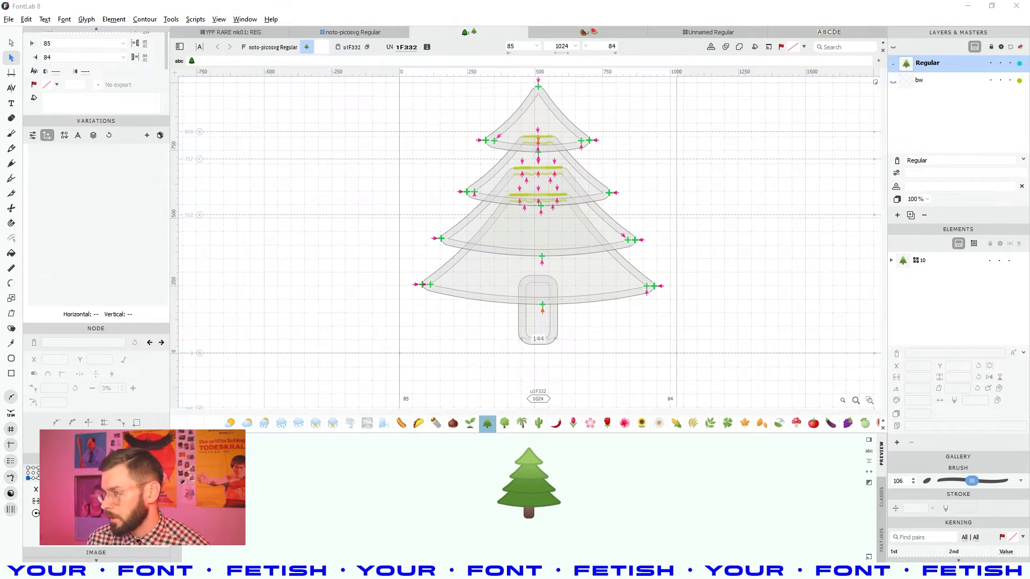
Step: Open the YFF STREETS font and close the noto-picosvg font without saving its changes
{"action": "left_click_drag", "start_coordinate": [1029, 343], "coordinate": [590, 326]}
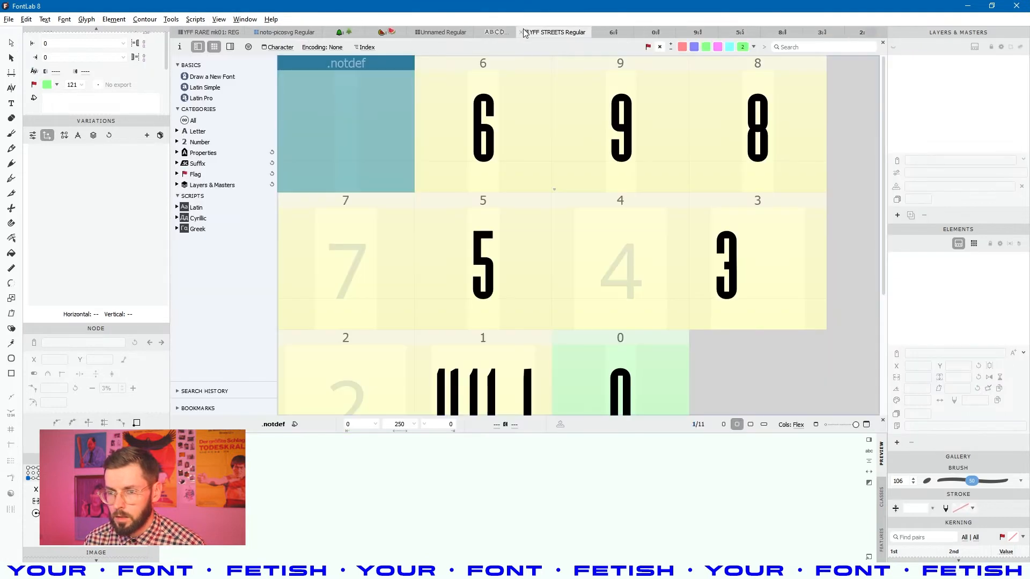
{"action": "left_click", "coordinate": [253, 34]}
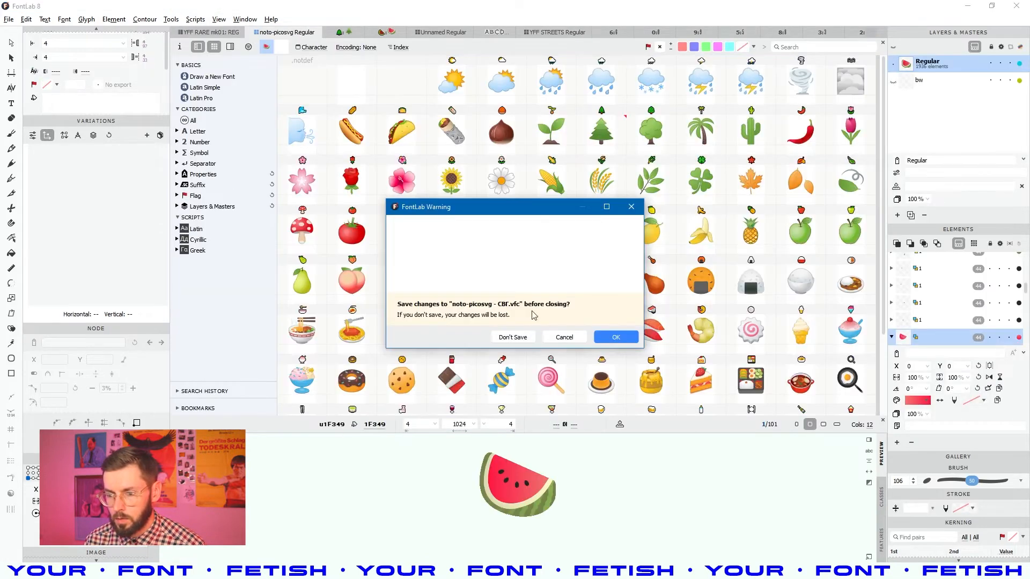
{"action": "left_click", "coordinate": [510, 337]}
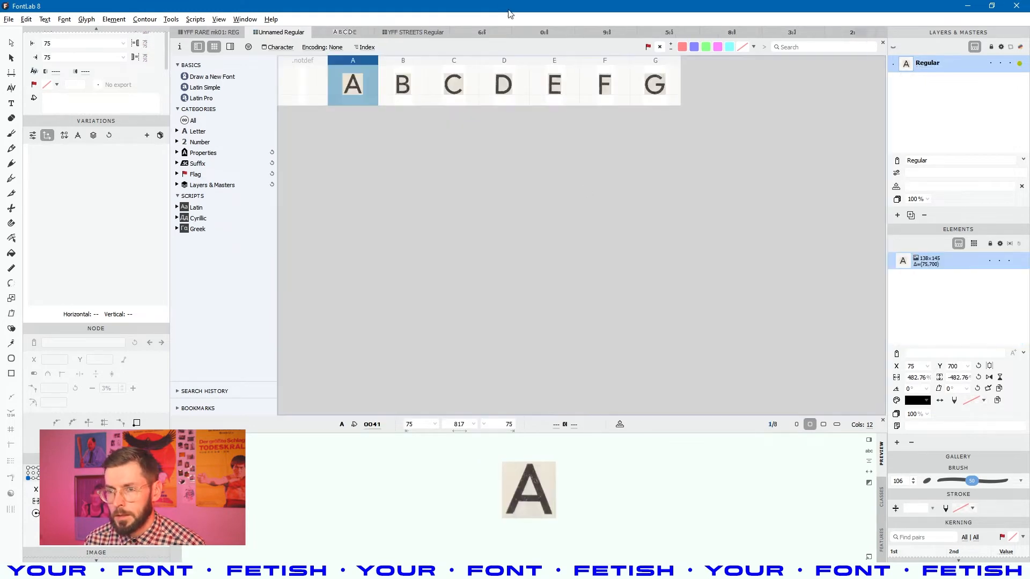
Step: Switch to the YFF STREETS Regular font and open its figure 8 glyph for editing
{"action": "left_click", "coordinate": [414, 32]}
{"action": "left_click", "coordinate": [512, 128]}
{"action": "left_click", "coordinate": [673, 142]}
{"action": "left_click", "coordinate": [767, 168]}
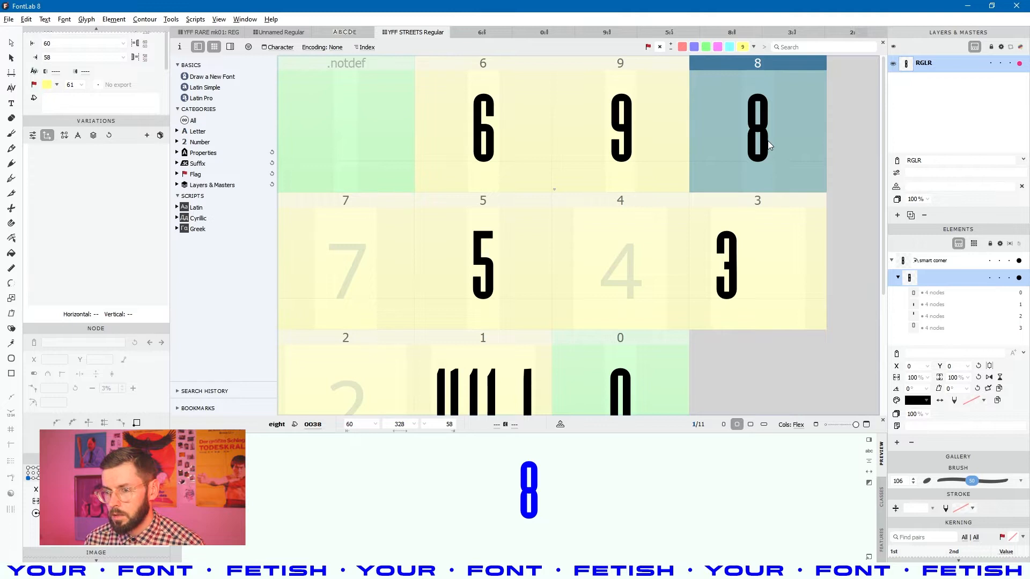
{"action": "double_click", "coordinate": [767, 141]}
{"action": "key", "text": "space"}
{"action": "left_click_drag", "start_coordinate": [790, 224], "coordinate": [659, 251]}
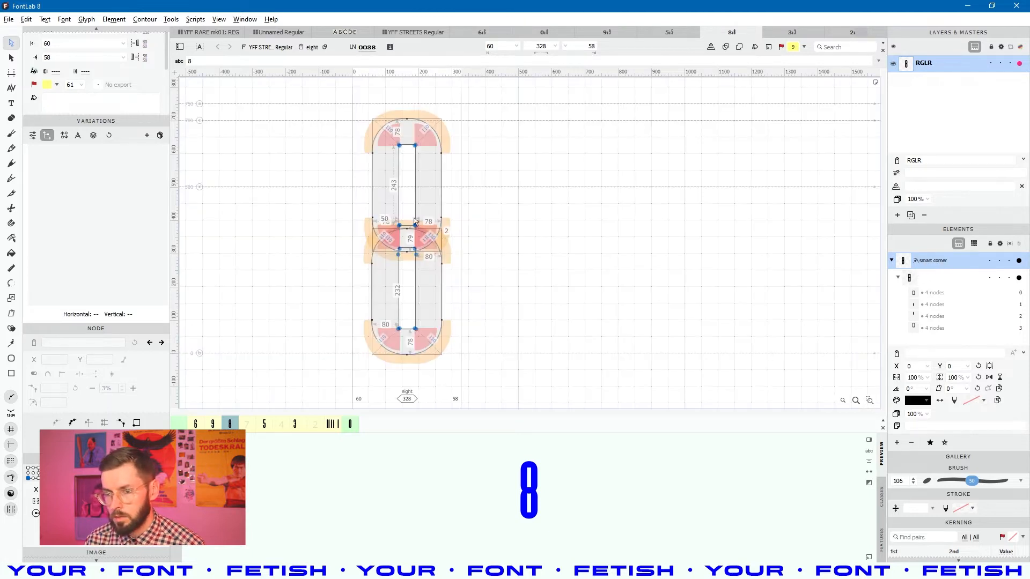
Step: Inspect the smart corners and original corner nodes on the upper loop of the 8 up close
{"action": "scroll", "coordinate": [429, 146], "scroll_direction": "up", "scroll_amount": 4}
{"action": "left_click", "coordinate": [420, 144]}
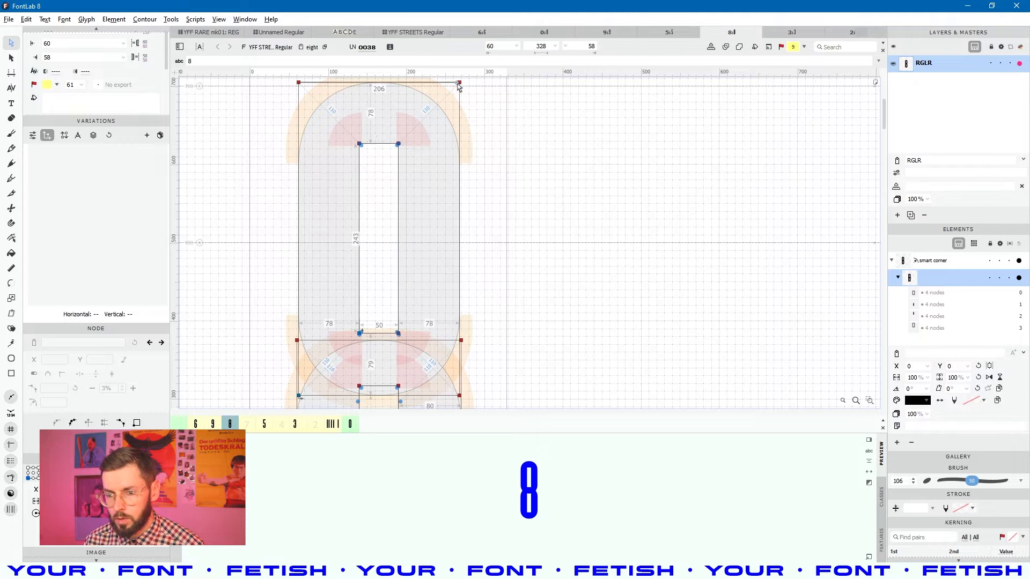
{"action": "scroll", "coordinate": [485, 256], "scroll_direction": "down", "scroll_amount": 2}
{"action": "scroll", "coordinate": [466, 250], "scroll_direction": "down", "scroll_amount": 2}
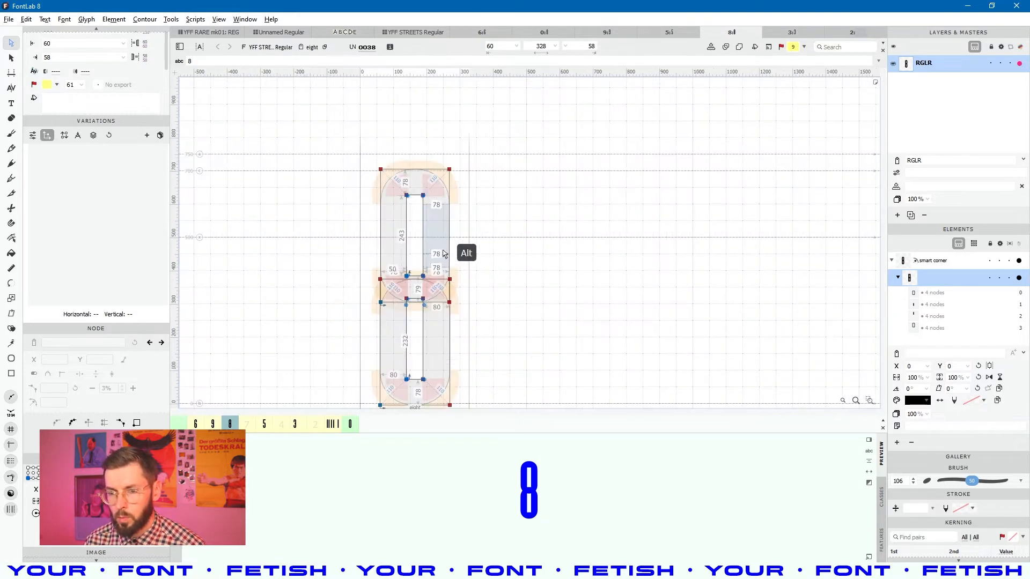
{"action": "left_click", "coordinate": [571, 333]}
Step: Preview the filled 8, and select the upper loop's outer top-right corner node to examine its smart corner settings
{"action": "key", "text": "space"}
{"action": "left_click_drag", "start_coordinate": [464, 284], "coordinate": [538, 234]}
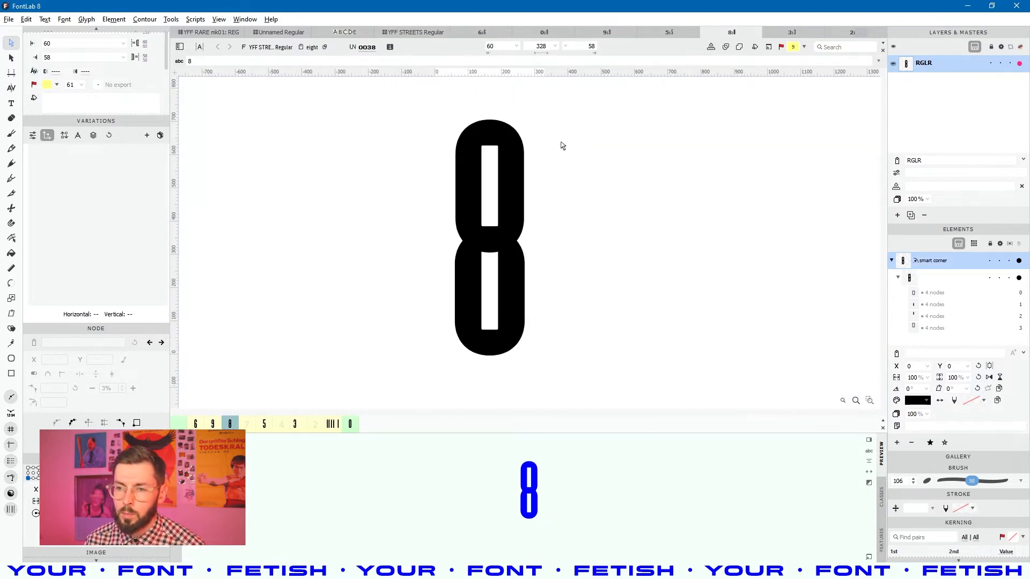
{"action": "scroll", "coordinate": [536, 171], "scroll_direction": "up", "scroll_amount": 4}
{"action": "left_click", "coordinate": [488, 189]}
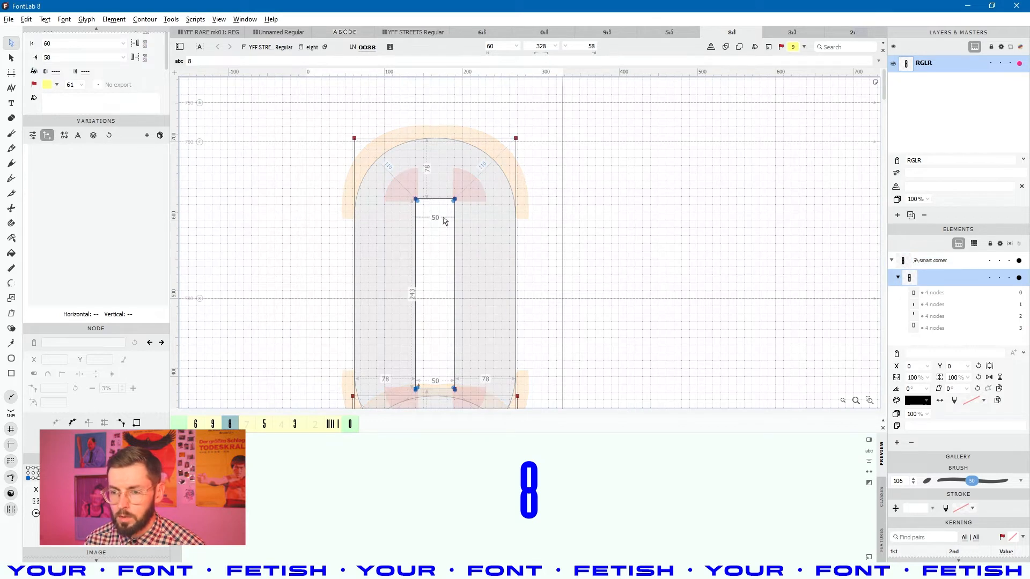
{"action": "left_click", "coordinate": [455, 199]}
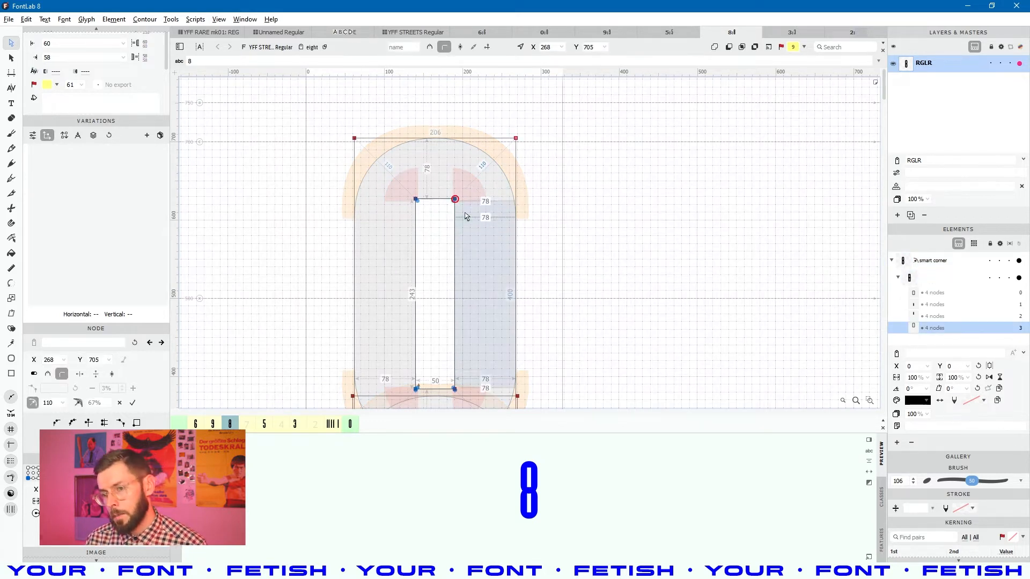
Step: Adjust the upper loop's outer top-right smart corner, and round the upper counter's top-right corner to a radius of 28
{"action": "mouse_move", "coordinate": [455, 199]}
{"action": "left_mouse_down"}
{"action": "mouse_move", "coordinate": [481, 176]}
{"action": "mouse_move", "coordinate": [455, 199]}
{"action": "mouse_move", "coordinate": [452, 185]}
{"action": "mouse_move", "coordinate": [531, 120]}
{"action": "left_mouse_up"}
{"action": "left_click", "coordinate": [462, 209]}
{"action": "scroll", "coordinate": [463, 208], "scroll_direction": "up", "scroll_amount": 3}
{"action": "left_click", "coordinate": [440, 191]}
{"action": "left_click_drag", "start_coordinate": [471, 171], "coordinate": [427, 248]}
{"action": "key", "text": "space"}
{"action": "left_click_drag", "start_coordinate": [498, 250], "coordinate": [545, 297]}
{"action": "scroll", "coordinate": [497, 238], "scroll_direction": "down", "scroll_amount": 2}
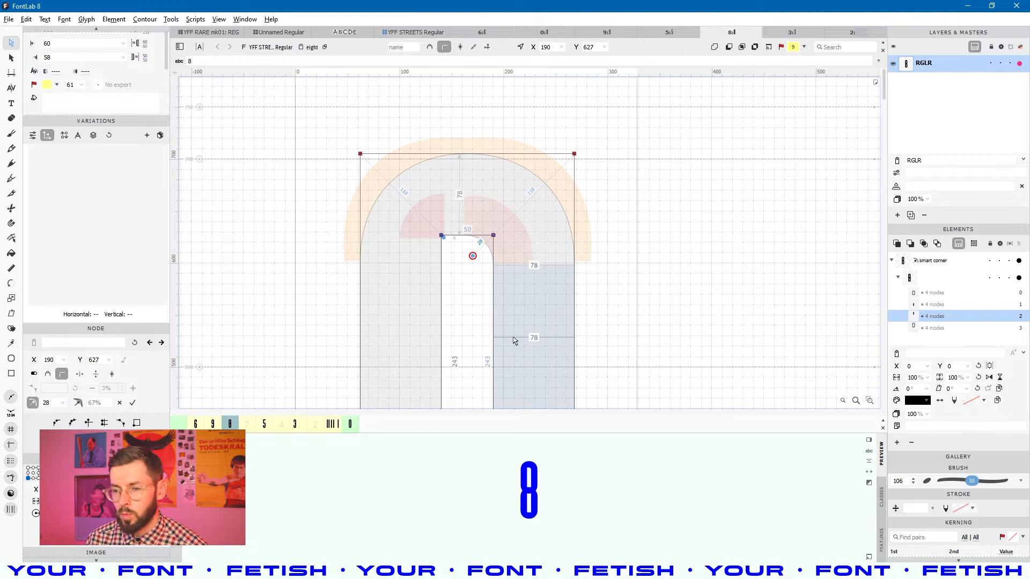
Step: Round the upper counter's top-left corner with a radius of about 14, and pull its smart corner handle outward past the corner
{"action": "left_click", "coordinate": [441, 236]}
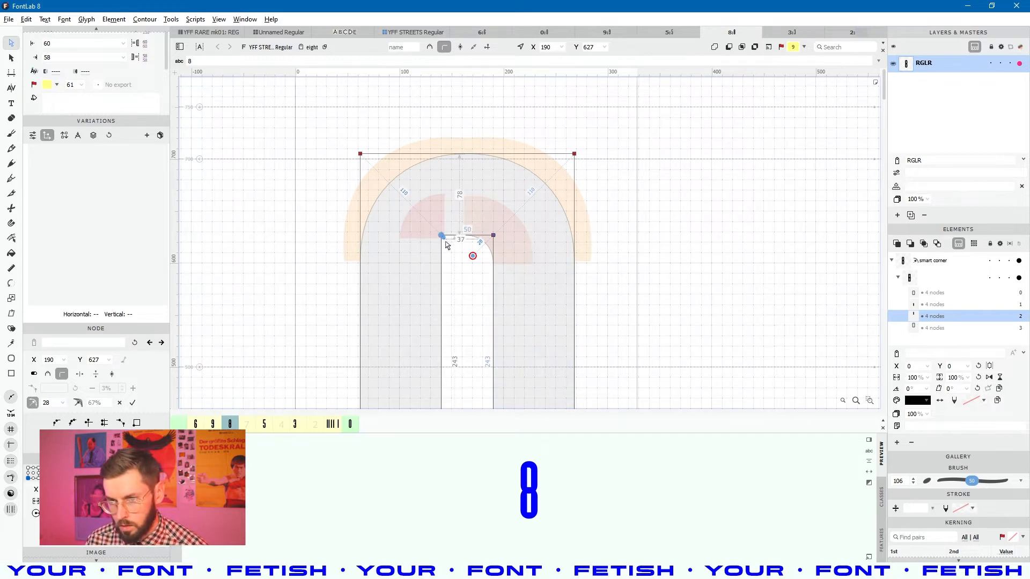
{"action": "scroll", "coordinate": [442, 237], "scroll_direction": "up", "scroll_amount": 5}
{"action": "left_click_drag", "start_coordinate": [437, 220], "coordinate": [466, 252]}
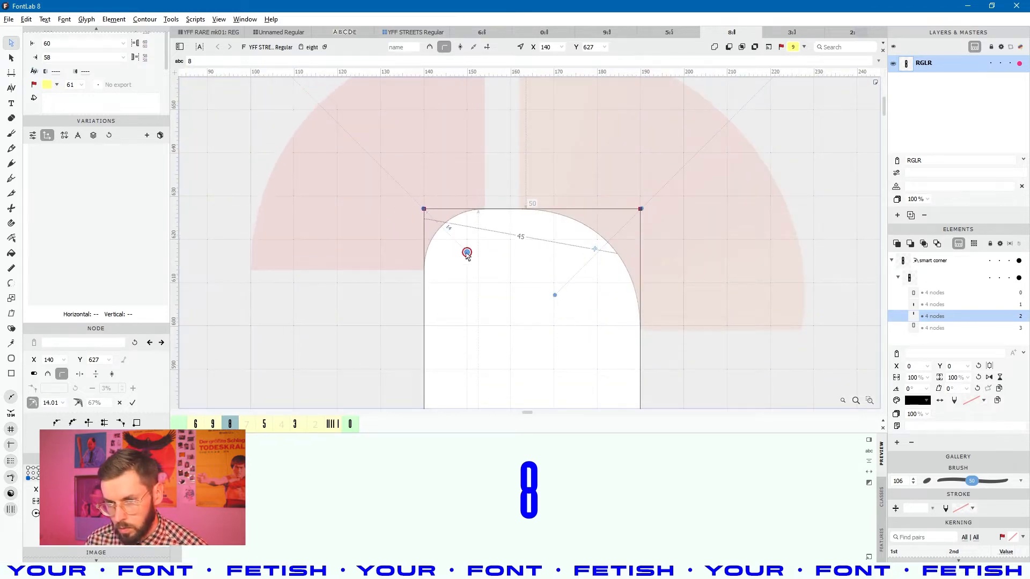
{"action": "left_click_drag", "start_coordinate": [423, 209], "coordinate": [370, 156]}
Step: Adjust the rounding of the upper loop's outer top-left smart corner and preview the filled 8
{"action": "scroll", "coordinate": [399, 182], "scroll_direction": "down", "scroll_amount": 4}
{"action": "scroll", "coordinate": [399, 185], "scroll_direction": "down", "scroll_amount": 5}
{"action": "key", "text": "space"}
{"action": "left_click_drag", "start_coordinate": [477, 249], "coordinate": [500, 257]}
{"action": "left_click_drag", "start_coordinate": [393, 163], "coordinate": [409, 177]}
{"action": "left_click", "coordinate": [568, 258]}
{"action": "key", "text": "space"}
{"action": "left_click_drag", "start_coordinate": [586, 308], "coordinate": [625, 211]}
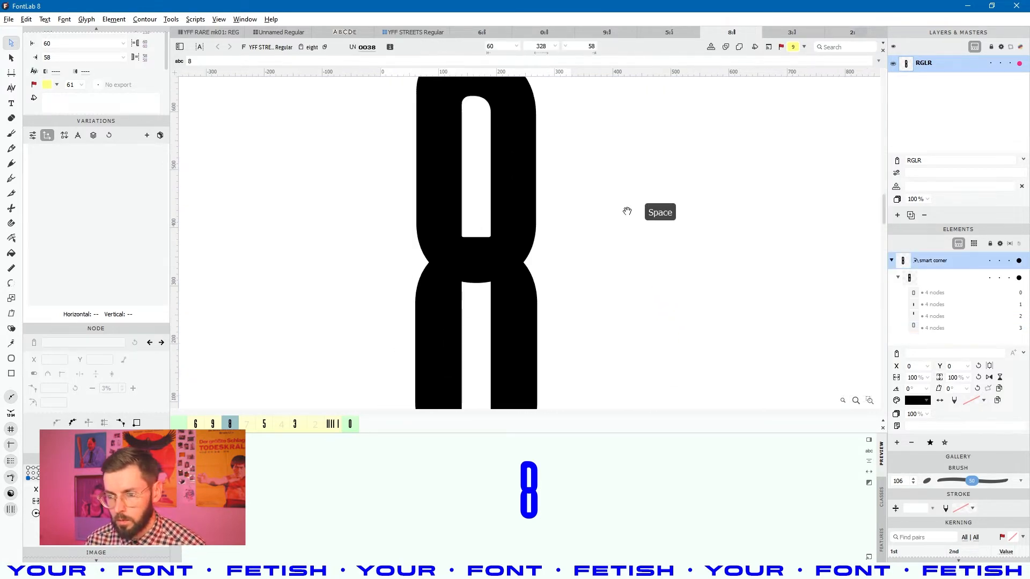
{"action": "scroll", "coordinate": [554, 274], "scroll_direction": "down", "scroll_amount": 4}
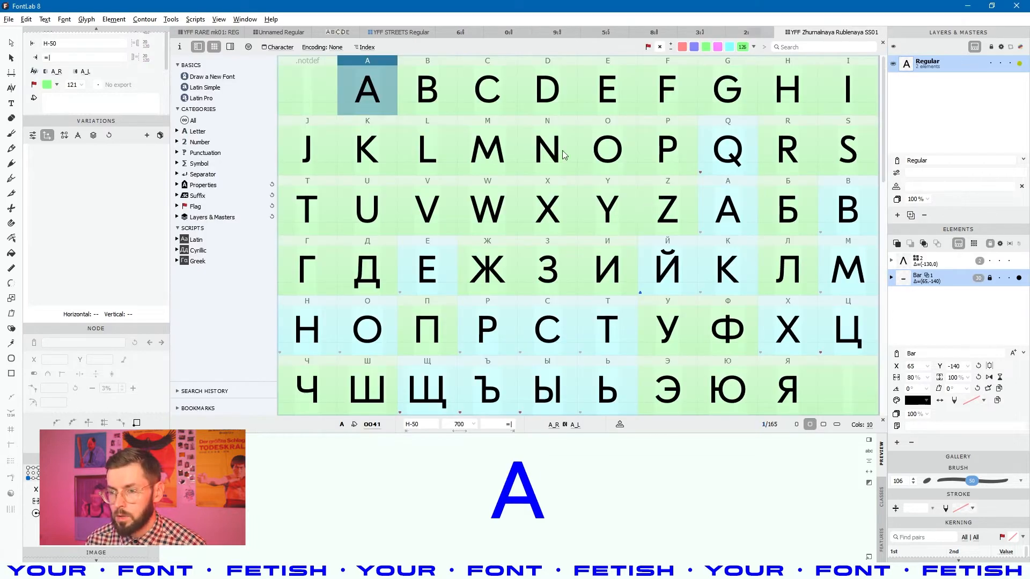
Step: Open the Latin O glyph of the YFF Zhurnalnaya Rublenaya SS01 font for editing
{"action": "left_click", "coordinate": [562, 151]}
{"action": "left_click", "coordinate": [609, 152]}
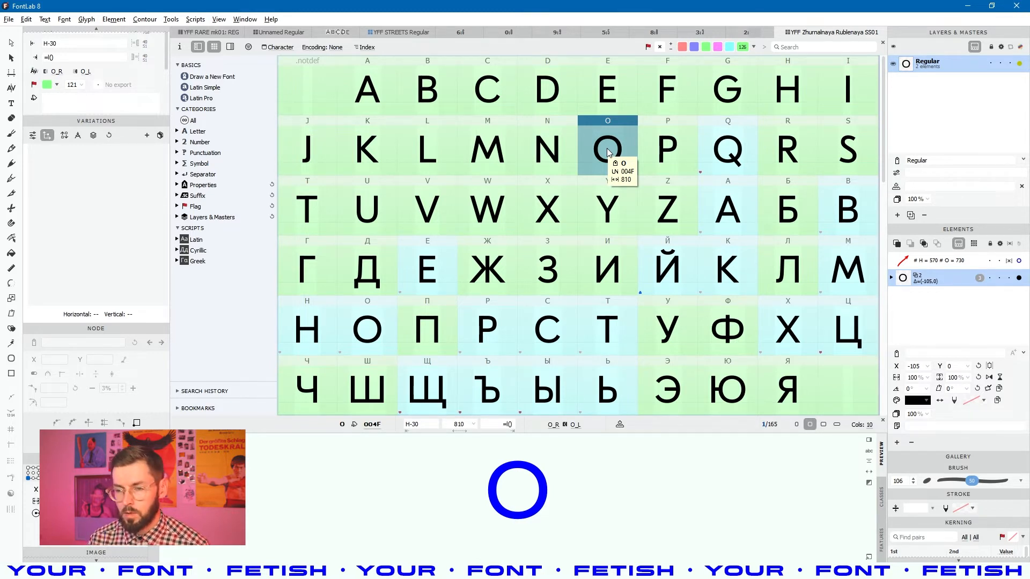
{"action": "key", "text": "Return"}
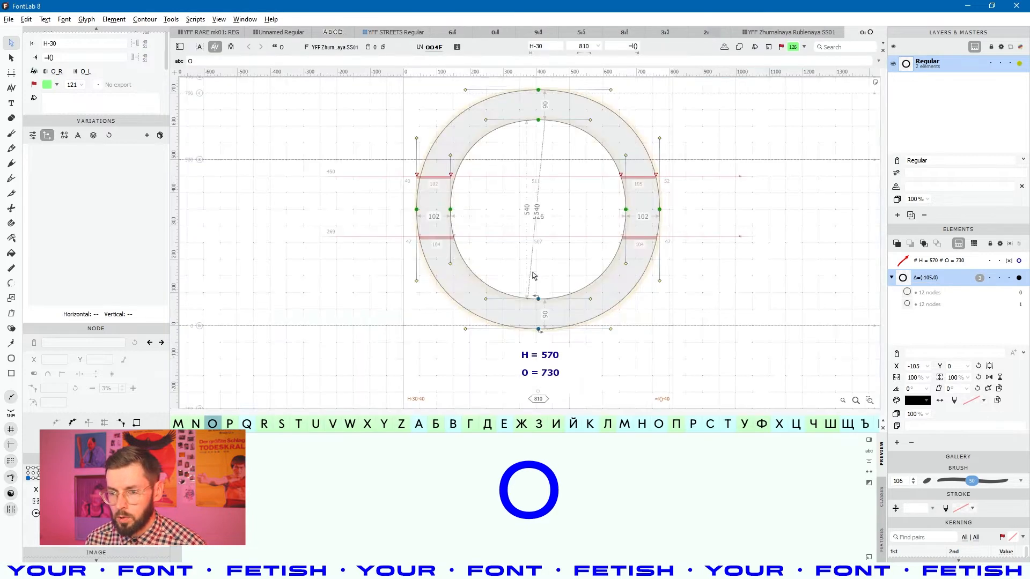
{"action": "key", "text": "space"}
{"action": "left_click_drag", "start_coordinate": [614, 244], "coordinate": [463, 306]}
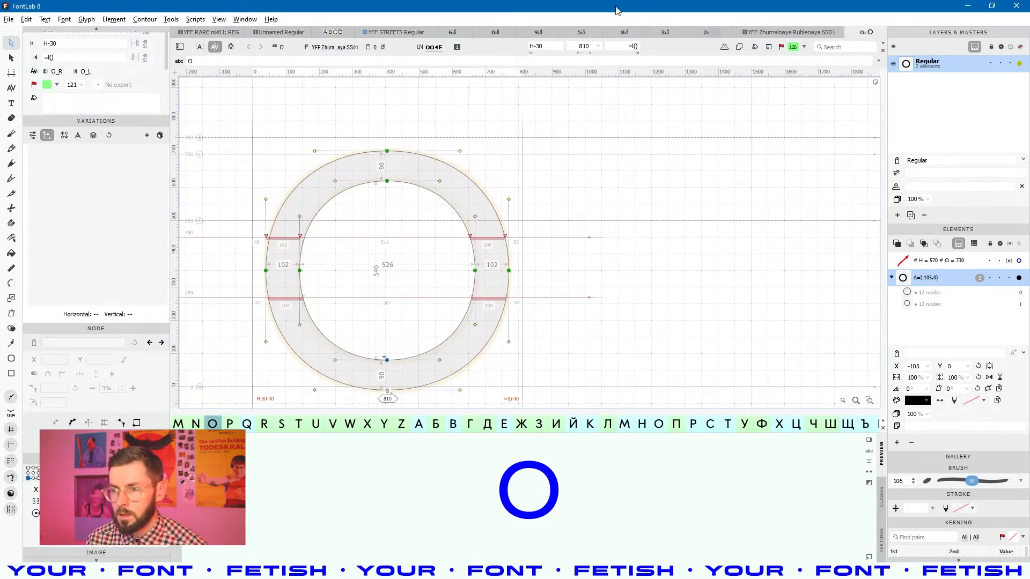
Step: Return to the YFF Zhurnalnaya Rublenaya SS01 font's glyphs and open the Latin C glyph for editing
{"action": "left_click", "coordinate": [784, 31]}
{"action": "left_click", "coordinate": [496, 111]}
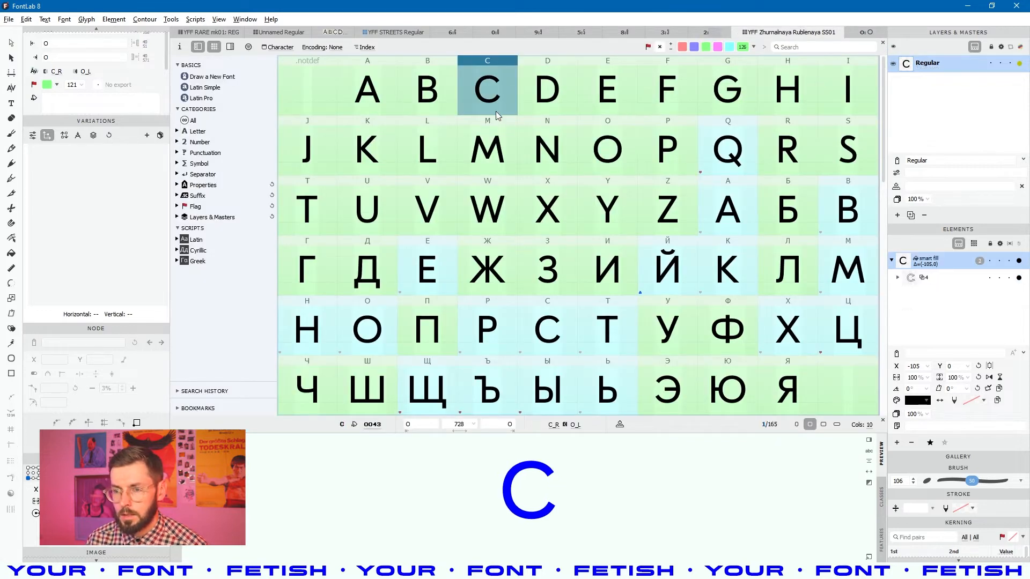
{"action": "double_click", "coordinate": [496, 102]}
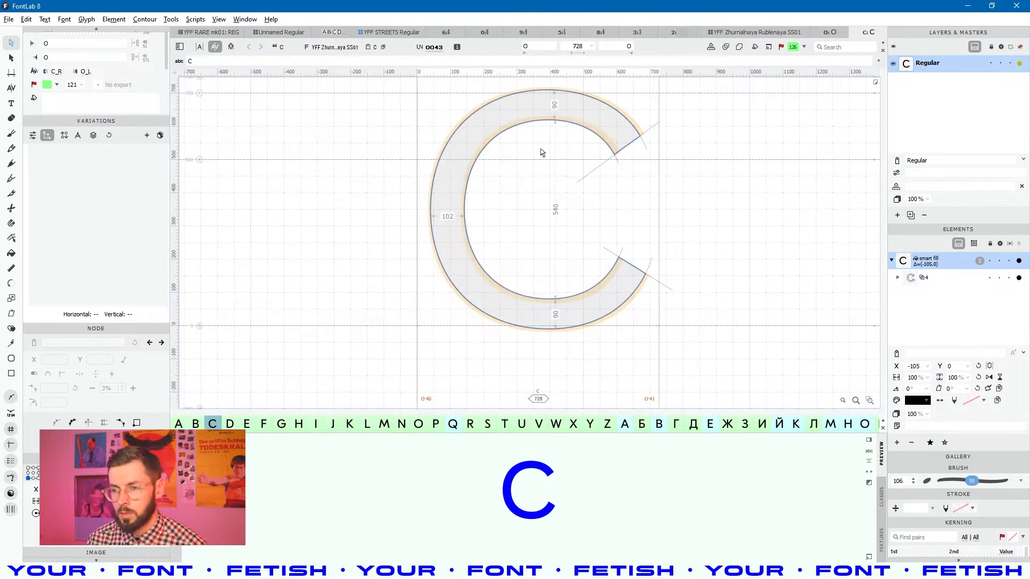
{"action": "key", "text": "space"}
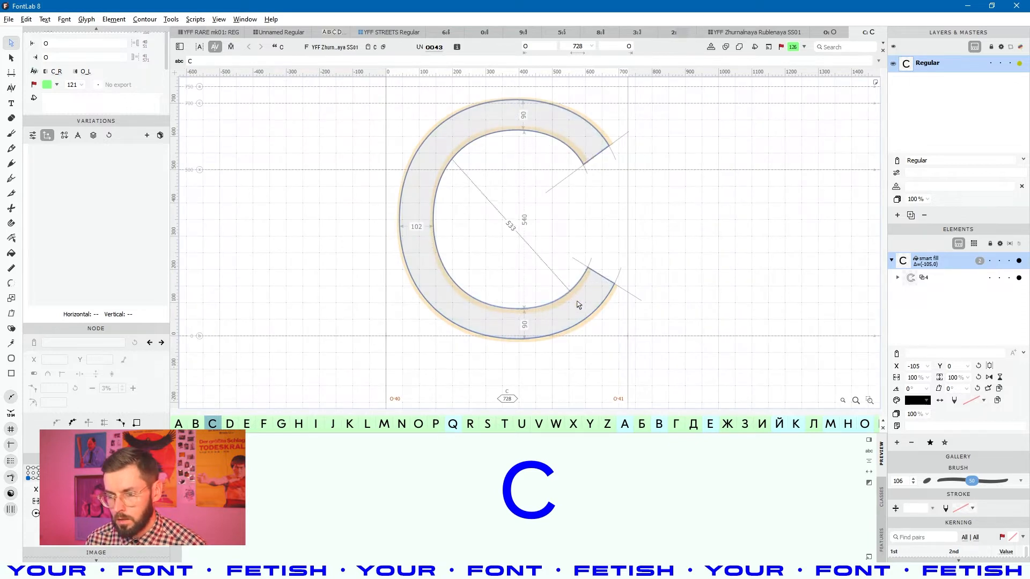
Step: Examine the C's smart fill element, its nested contours and the open lines that cut its two terminals
{"action": "left_click", "coordinate": [927, 267]}
{"action": "left_click", "coordinate": [933, 279]}
{"action": "left_click", "coordinate": [928, 262]}
{"action": "double_click", "coordinate": [602, 278]}
{"action": "left_click", "coordinate": [590, 160]}
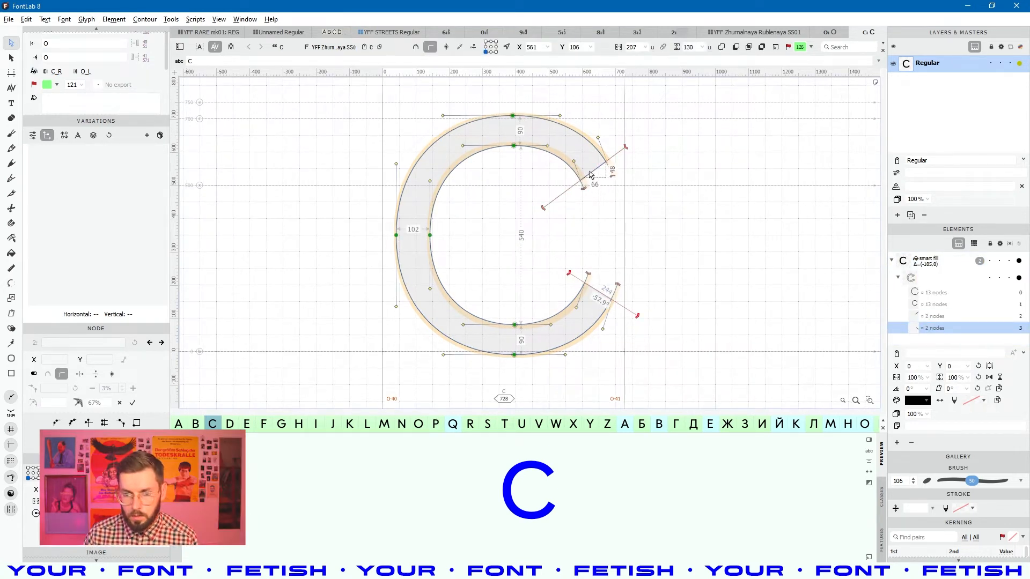
{"action": "left_click", "coordinate": [611, 236]}
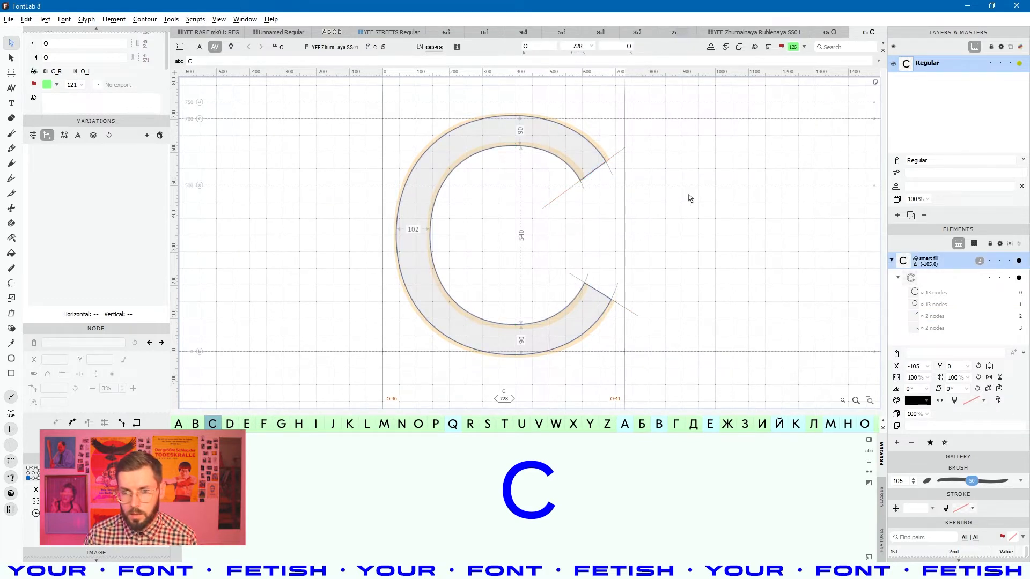
{"action": "left_click", "coordinate": [599, 154]}
{"action": "left_click", "coordinate": [929, 263]}
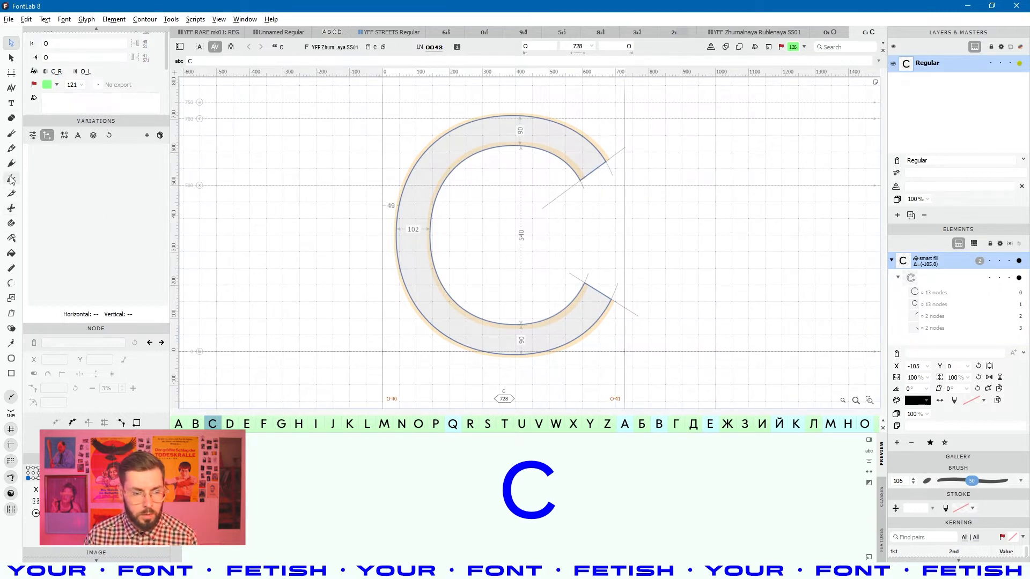
Step: Clear the C's smart fill with the Fill tool, preview the bare outlines, and fill the letter shape again
{"action": "left_click", "coordinate": [11, 253]}
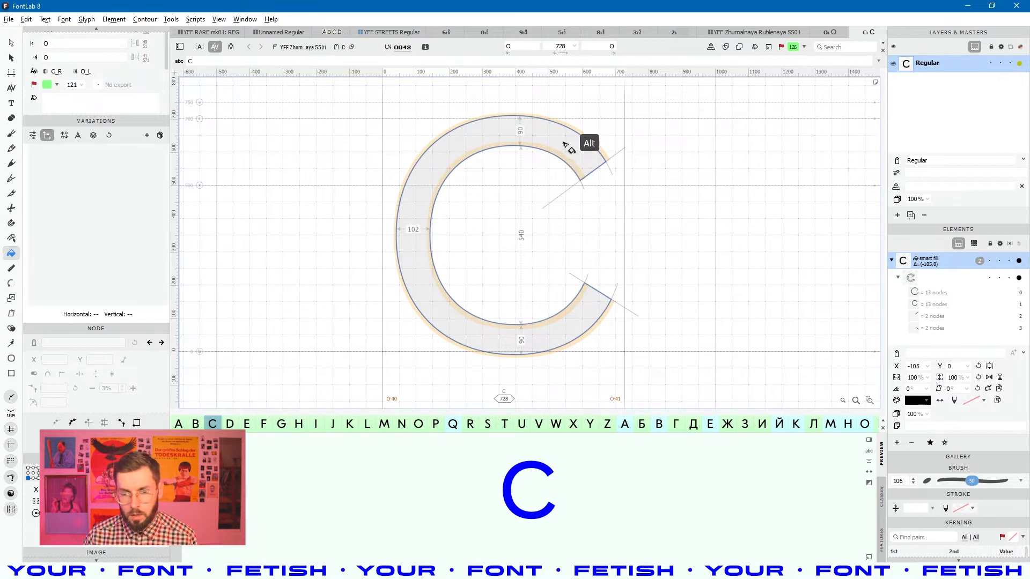
{"action": "left_click", "coordinate": [584, 148]}
{"action": "key", "text": "space"}
{"action": "left_click_drag", "start_coordinate": [594, 220], "coordinate": [568, 220]}
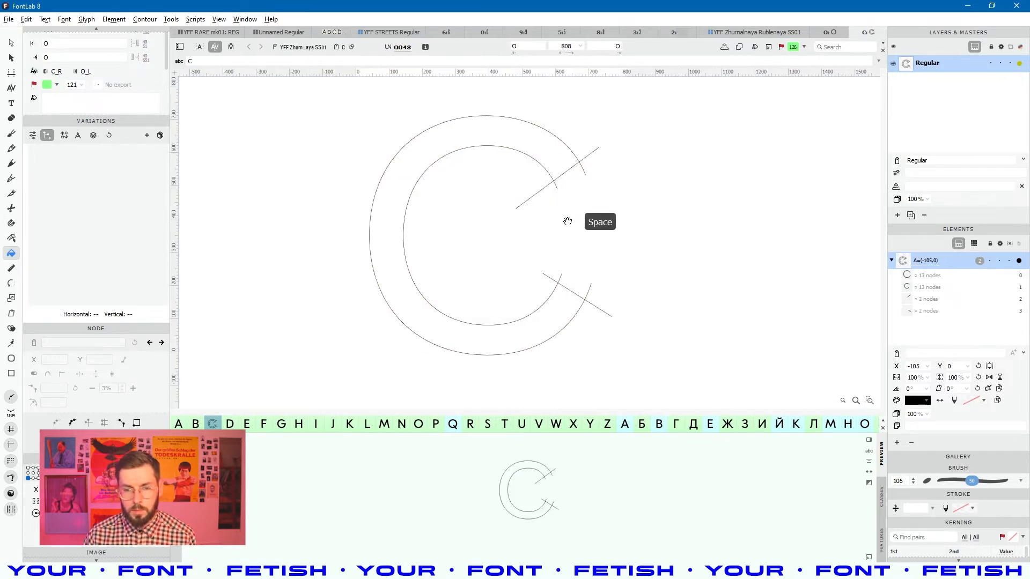
{"action": "left_click", "coordinate": [572, 314]}
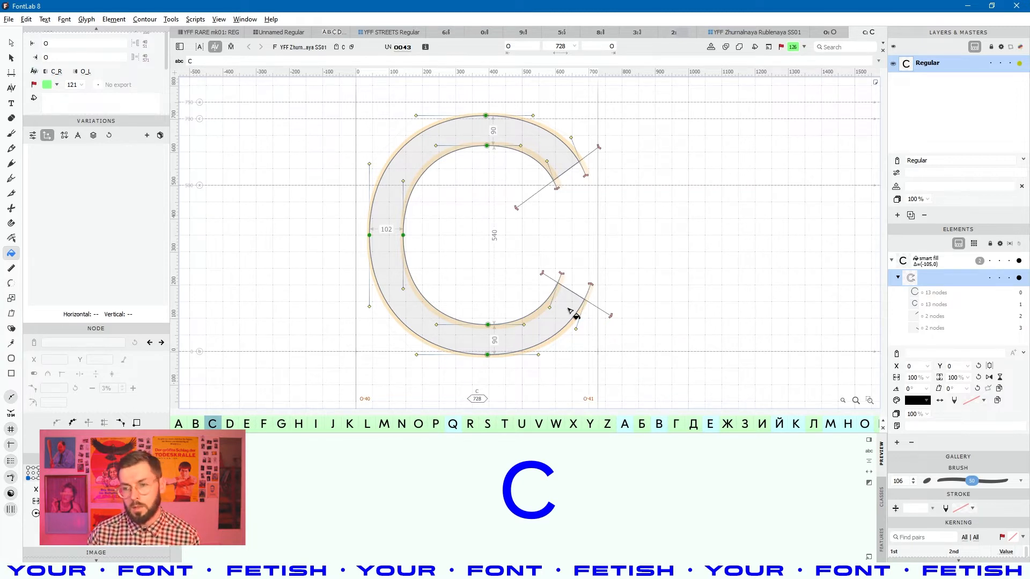
Step: Compare the smart fill elements of the C and the YFF STREETS figure 3 with the smart corner element of the 8
{"action": "left_click", "coordinate": [925, 265]}
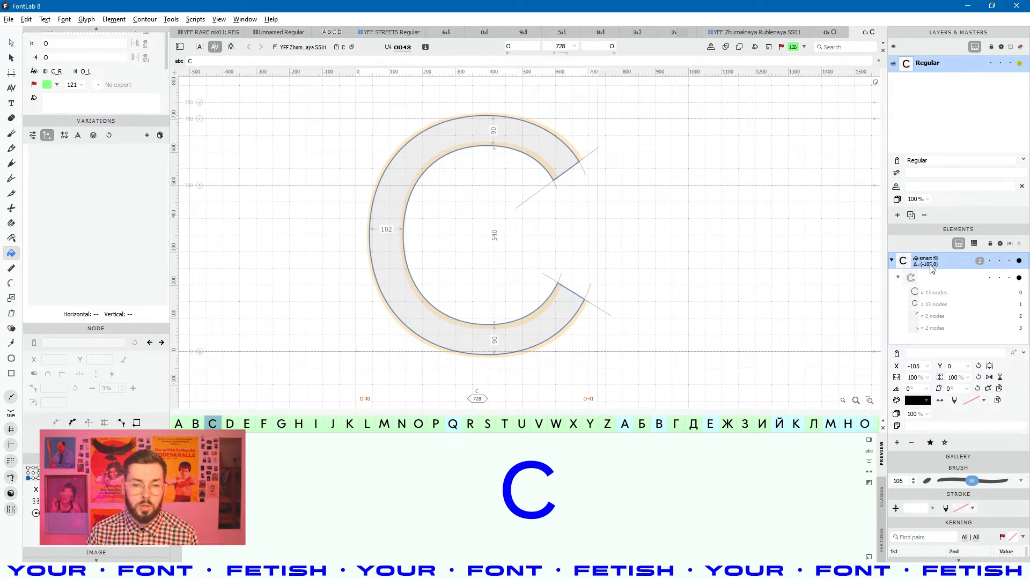
{"action": "left_click", "coordinate": [643, 31]}
{"action": "left_click", "coordinate": [961, 263]}
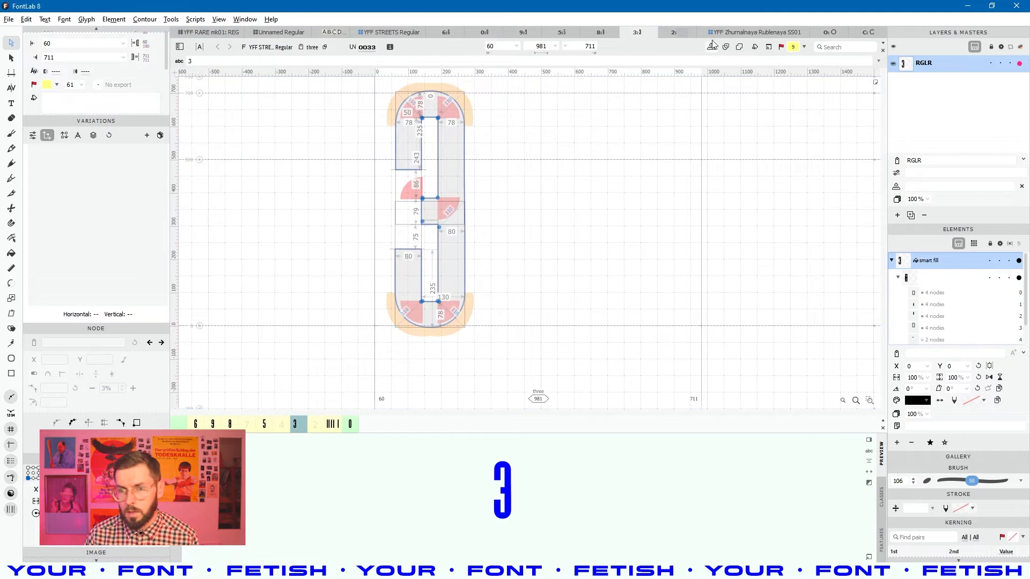
{"action": "left_click", "coordinate": [602, 32]}
{"action": "left_click", "coordinate": [927, 263]}
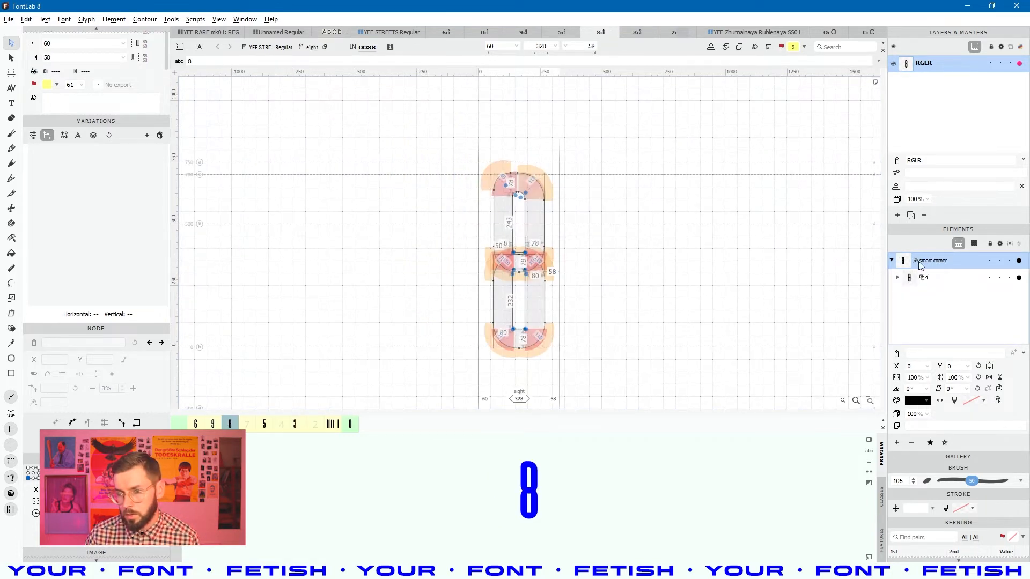
{"action": "left_click", "coordinate": [634, 33]}
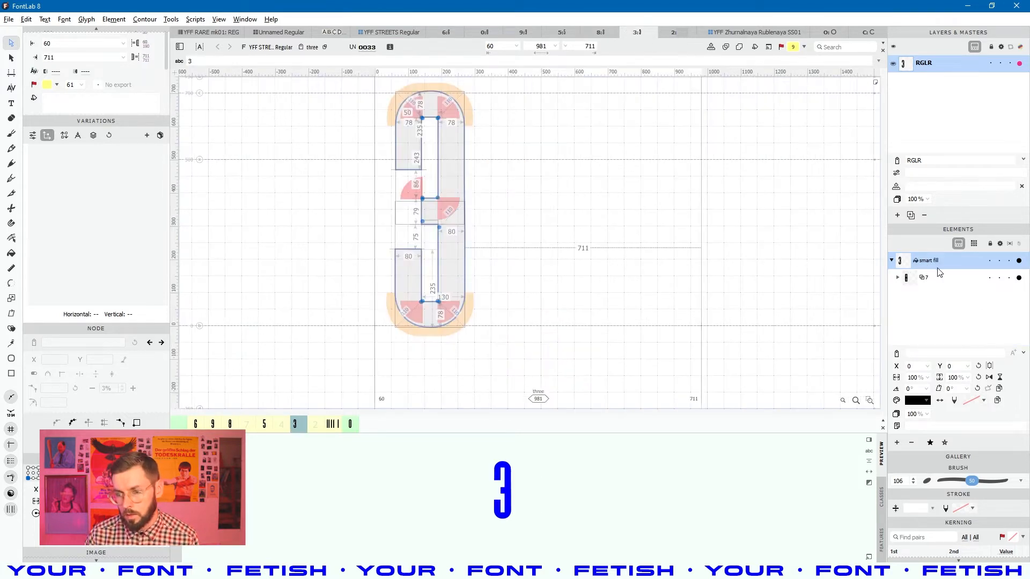
{"action": "left_click", "coordinate": [921, 266]}
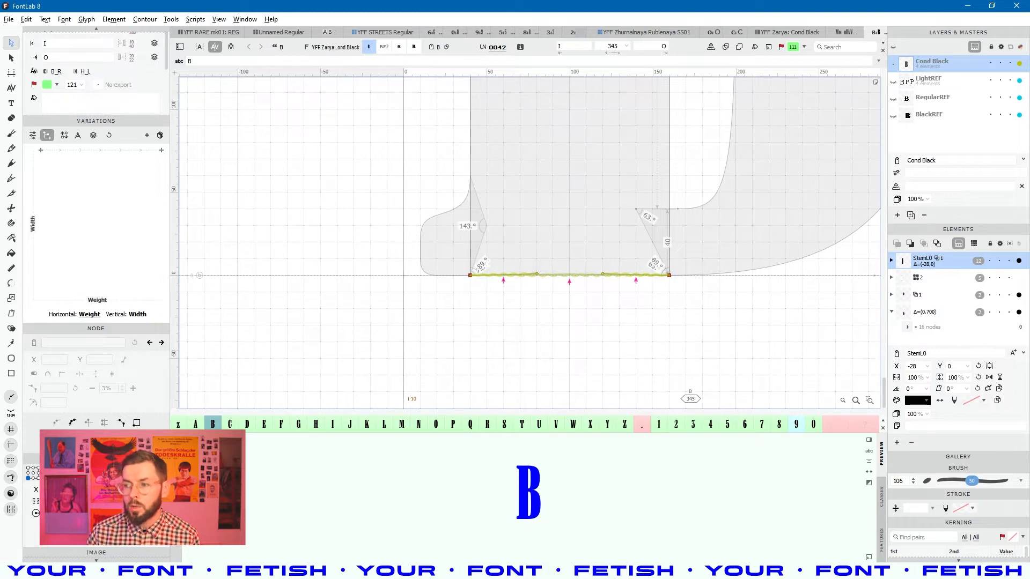
Step: Open the capital N glyph of the YFF Frequency Black font for editing
{"action": "left_click_drag", "start_coordinate": [539, 352], "coordinate": [538, 350]}
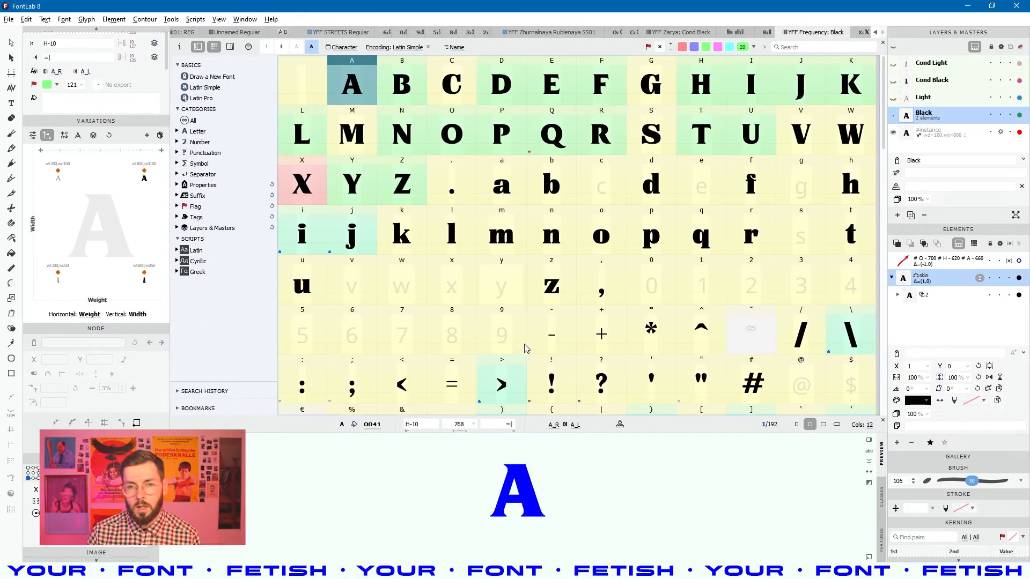
{"action": "left_click", "coordinate": [512, 132]}
{"action": "left_click", "coordinate": [401, 137]}
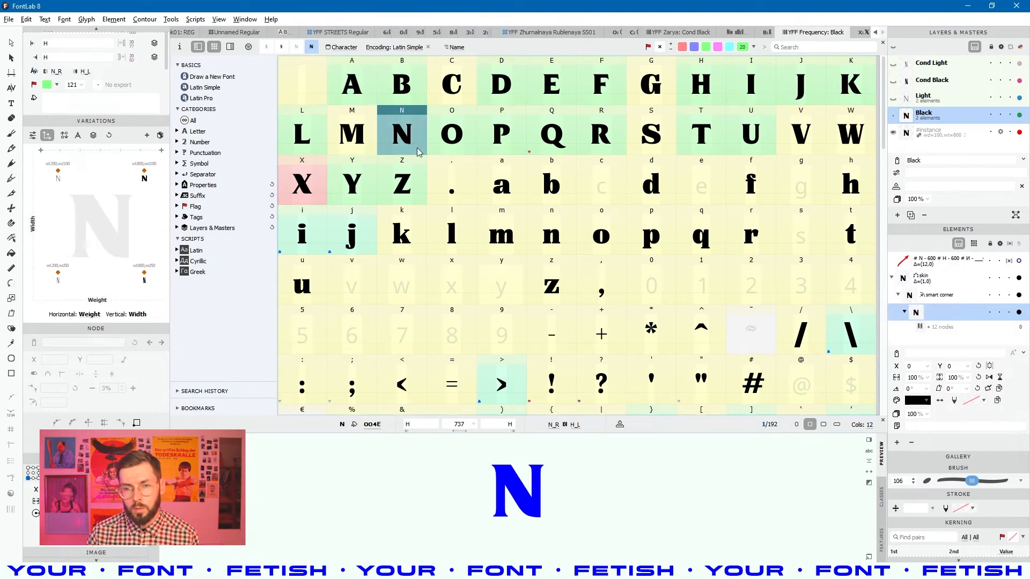
{"action": "double_click", "coordinate": [419, 152]}
{"action": "key", "text": "space"}
{"action": "left_click_drag", "start_coordinate": [558, 251], "coordinate": [509, 248]}
{"action": "scroll", "coordinate": [485, 207], "scroll_direction": "up", "scroll_amount": 2}
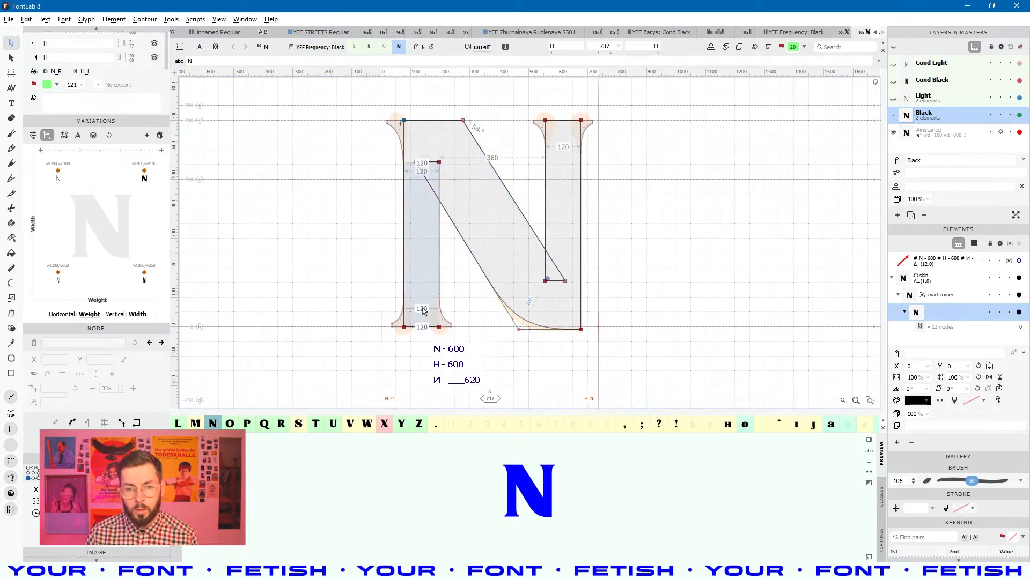
Step: Shift the bottom-left node of the N's left stem sideways in 10-unit increments to test its serif, and return it to X 76
{"action": "left_click", "coordinate": [395, 323]}
{"action": "scroll", "coordinate": [397, 323], "scroll_direction": "up", "scroll_amount": 4}
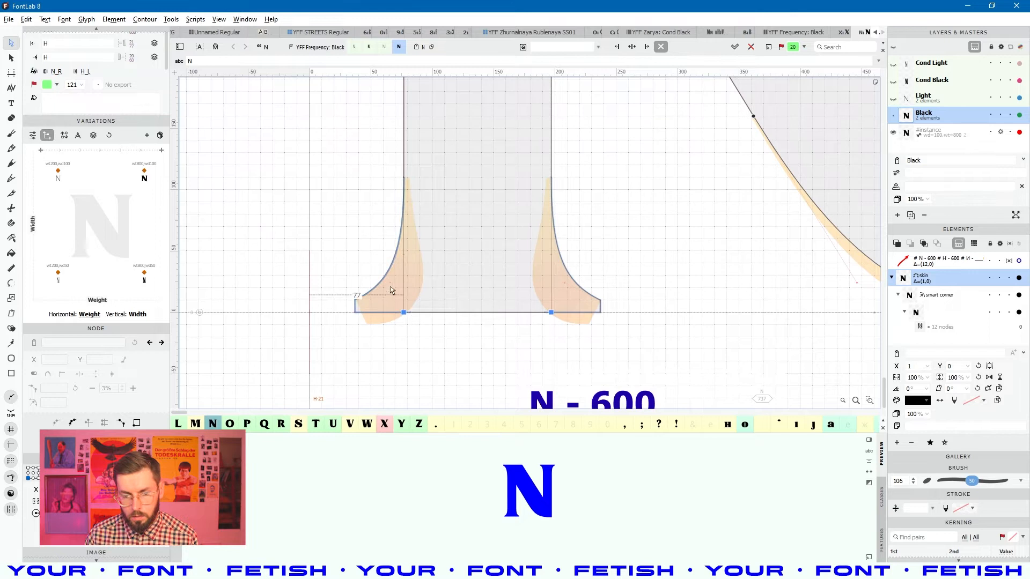
{"action": "left_click", "coordinate": [405, 315]}
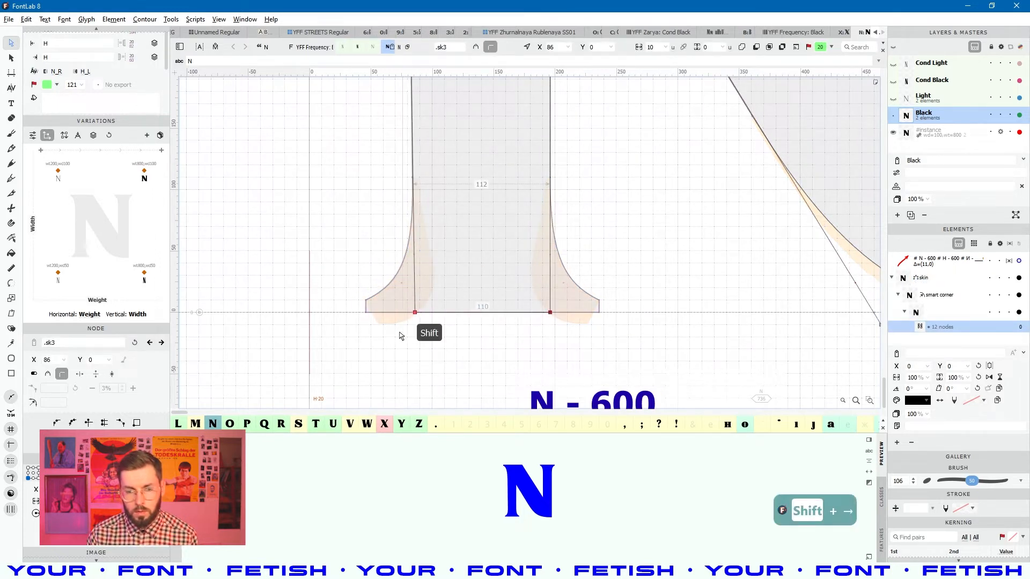
{"action": "key", "text": "shift+Right"}
{"action": "key", "text": "shift+Left"}
{"action": "key", "text": "shift+Left"}
{"action": "key", "text": "shift+Right"}
{"action": "key", "text": "shift+Right"}
{"action": "key", "text": "shift+Right"}
{"action": "key", "text": "shift+Right"}
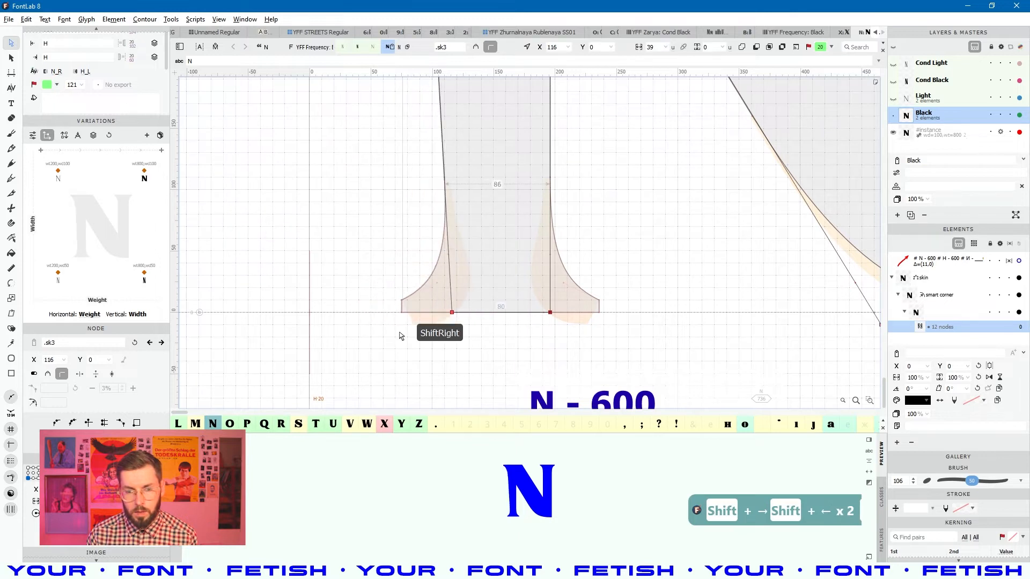
{"action": "key", "text": "shift+Left"}
{"action": "key", "text": "shift+Left"}
{"action": "key", "text": "shift+Left"}
{"action": "key", "text": "shift+Left"}
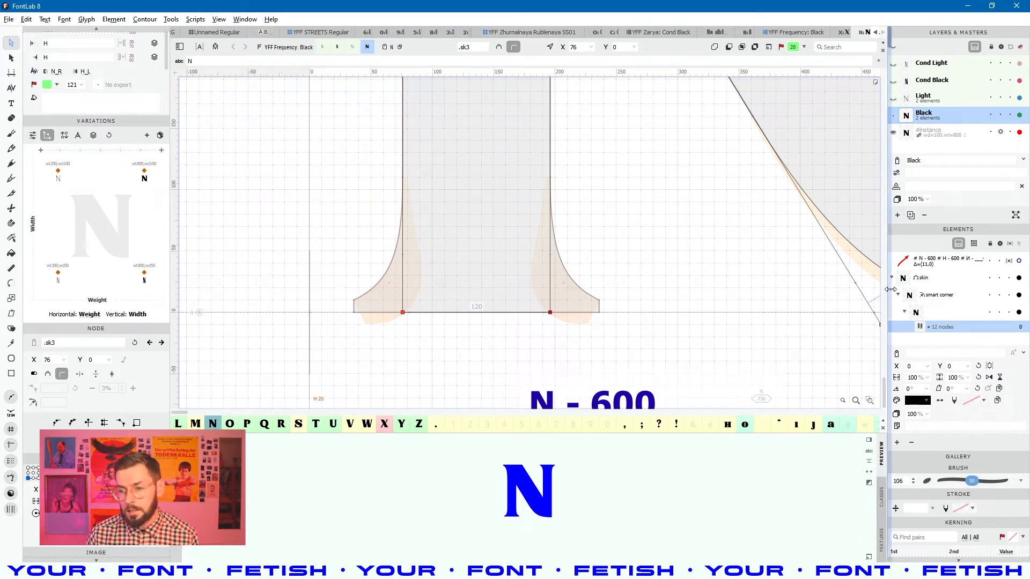
Step: Examine the N's nested structure by selecting its skin element, the smart corner element and the innermost outline element
{"action": "left_click", "coordinate": [908, 284]}
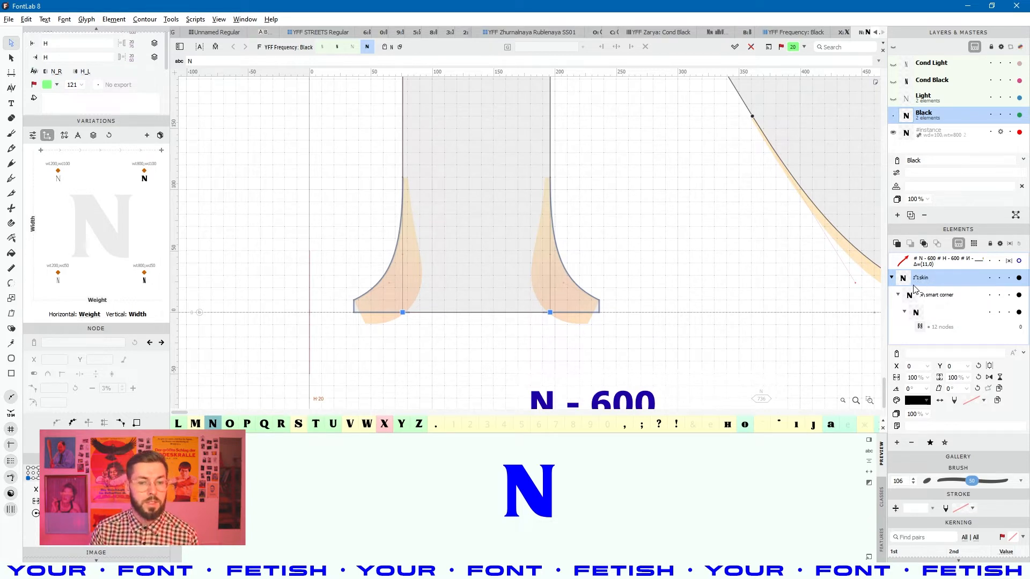
{"action": "left_click", "coordinate": [487, 220]}
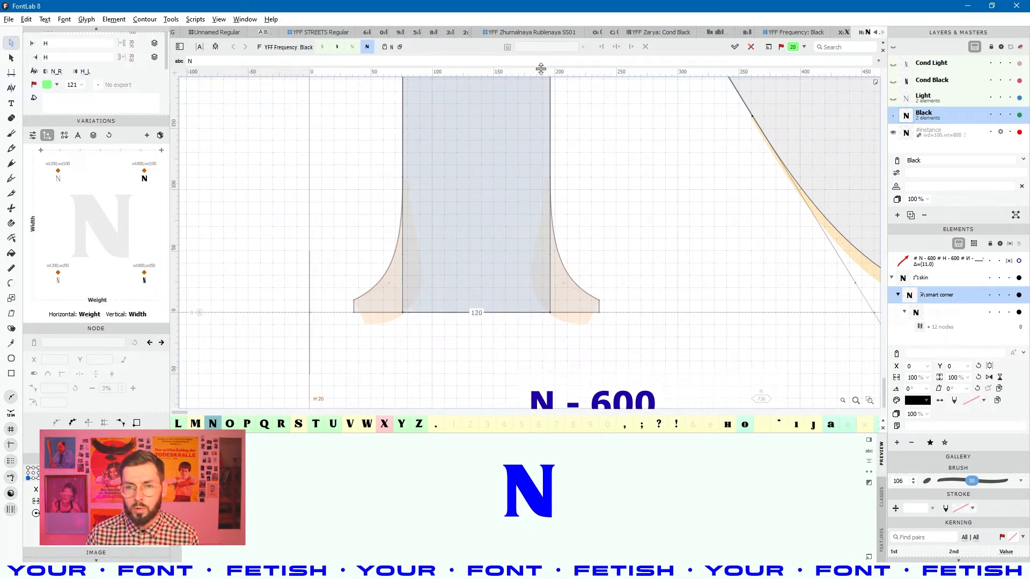
{"action": "left_click", "coordinate": [485, 150]}
{"action": "scroll", "coordinate": [483, 149], "scroll_direction": "down", "scroll_amount": 5}
{"action": "scroll", "coordinate": [484, 151], "scroll_direction": "down", "scroll_amount": 4}
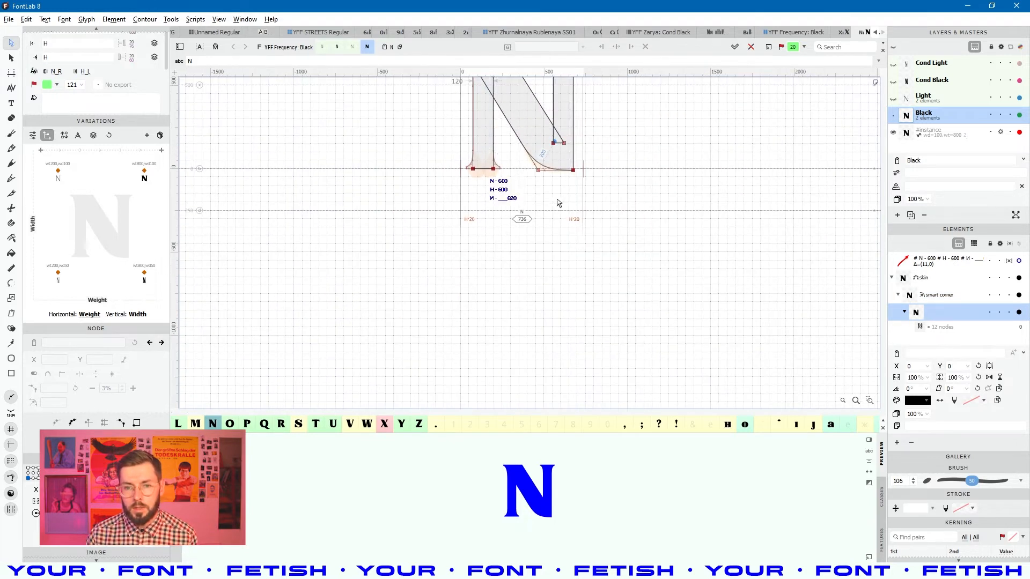
Step: Set the smart corner at the bottom of the N's diagonal to a radius of 163
{"action": "left_click_drag", "start_coordinate": [558, 202], "coordinate": [489, 320]}
{"action": "scroll", "coordinate": [463, 203], "scroll_direction": "up", "scroll_amount": 3}
{"action": "left_click", "coordinate": [465, 250]}
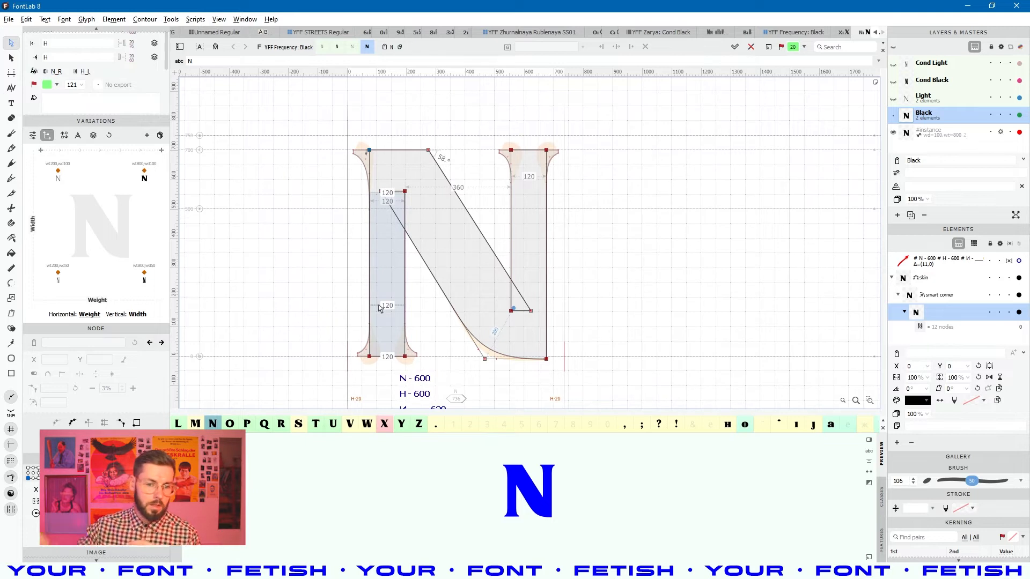
{"action": "left_click", "coordinate": [509, 317]}
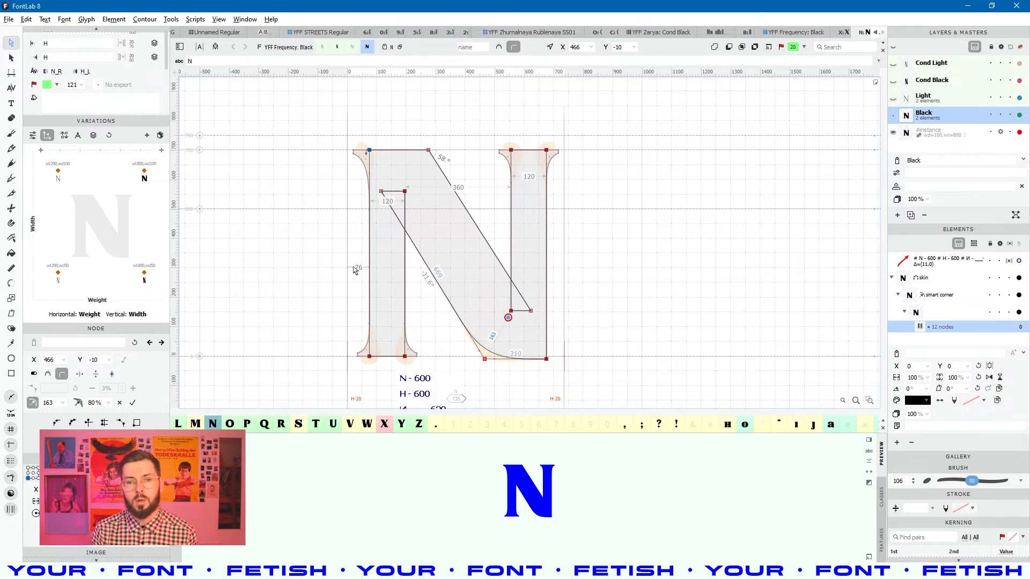
Step: Extend the edited text line to NHO so H and O stand beside the N, and select the N's sticker note
{"action": "left_click", "coordinate": [211, 61]}
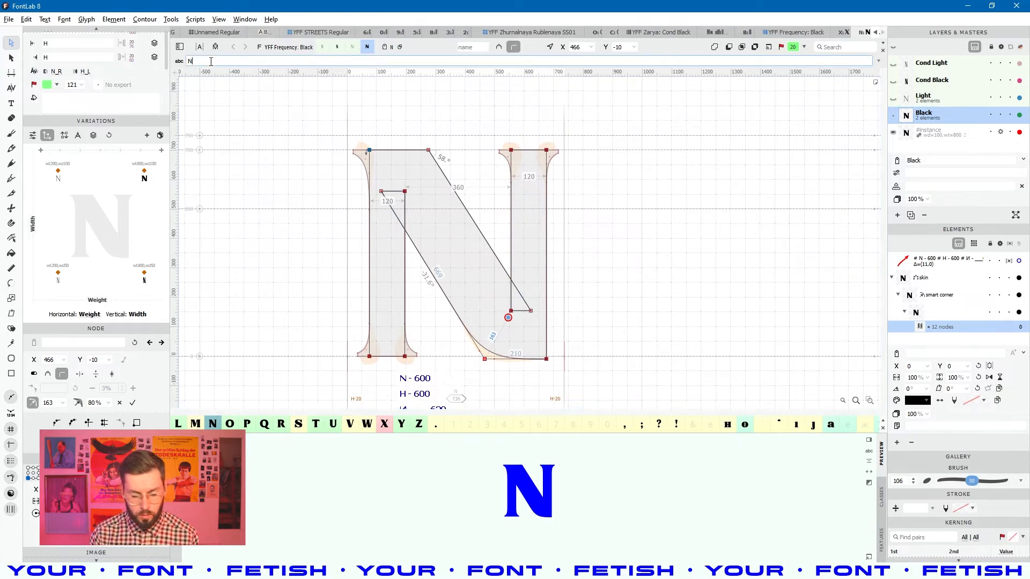
{"action": "type", "text": "РЩ"}
{"action": "key", "text": "BackSpace"}
{"action": "key", "text": "BackSpace"}
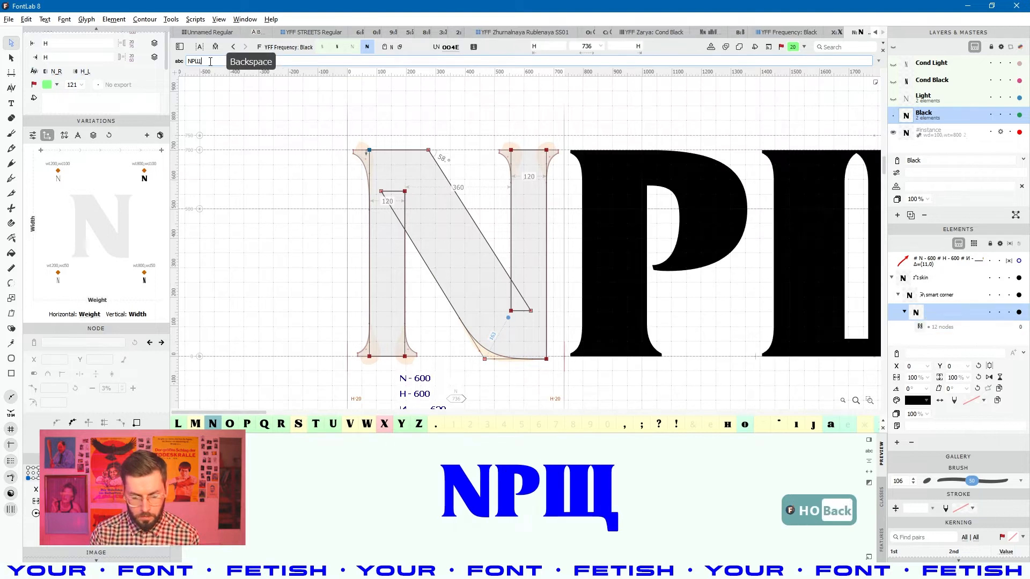
{"action": "type", "text": "HO"}
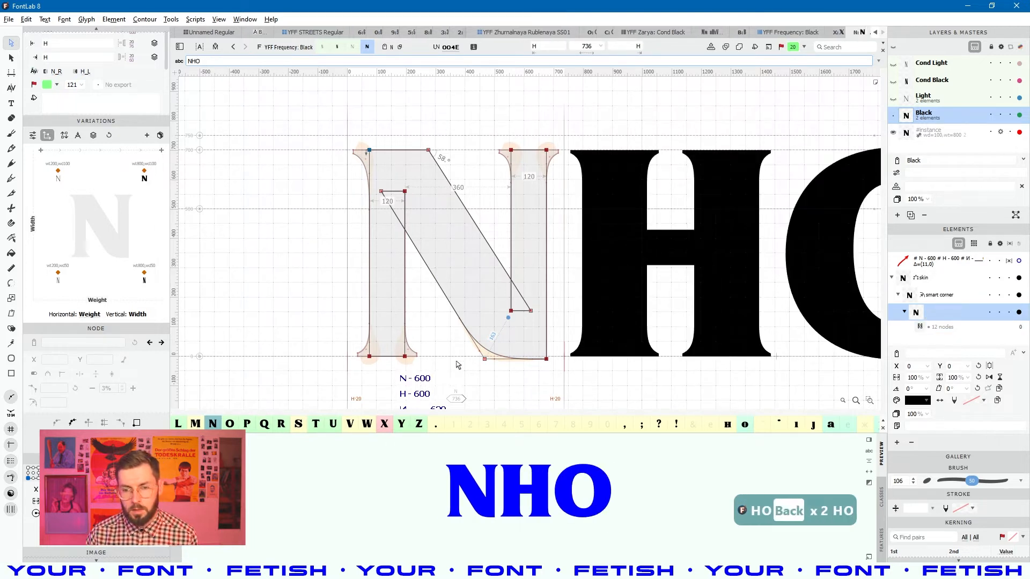
{"action": "left_click", "coordinate": [522, 309]}
{"action": "key", "text": "space"}
{"action": "left_click_drag", "start_coordinate": [578, 327], "coordinate": [542, 326]}
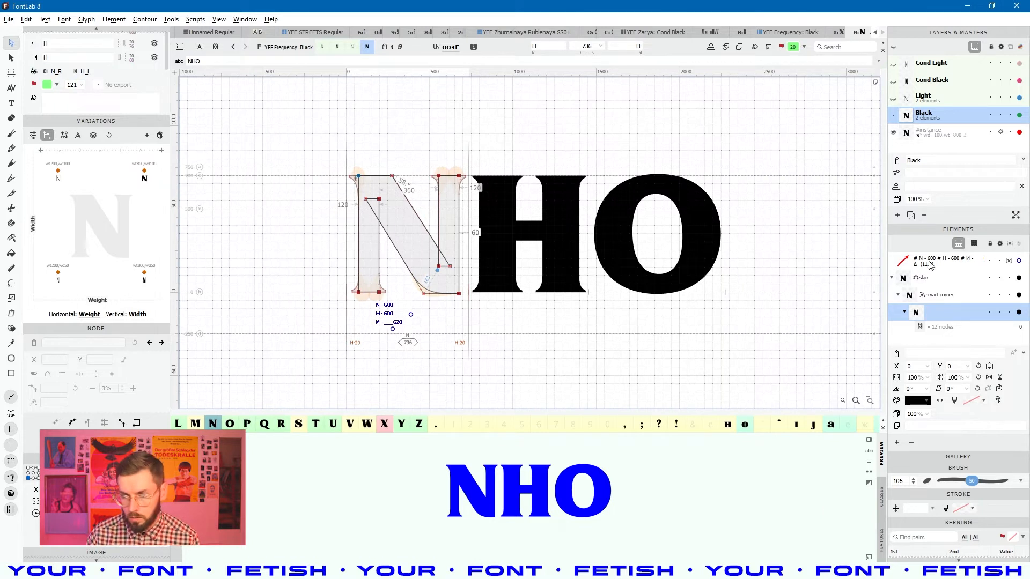
{"action": "left_click", "coordinate": [944, 263]}
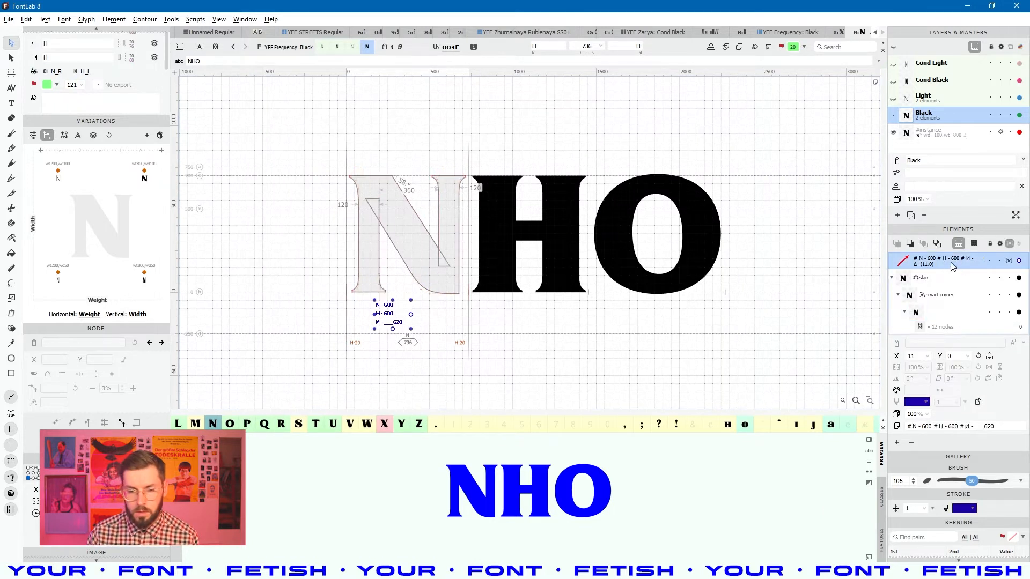
Step: Replace the text of the H's sticker below the glyph with "ИСПРАВИТЬ ЗАСЕЧКУ"
{"action": "left_click", "coordinate": [513, 325]}
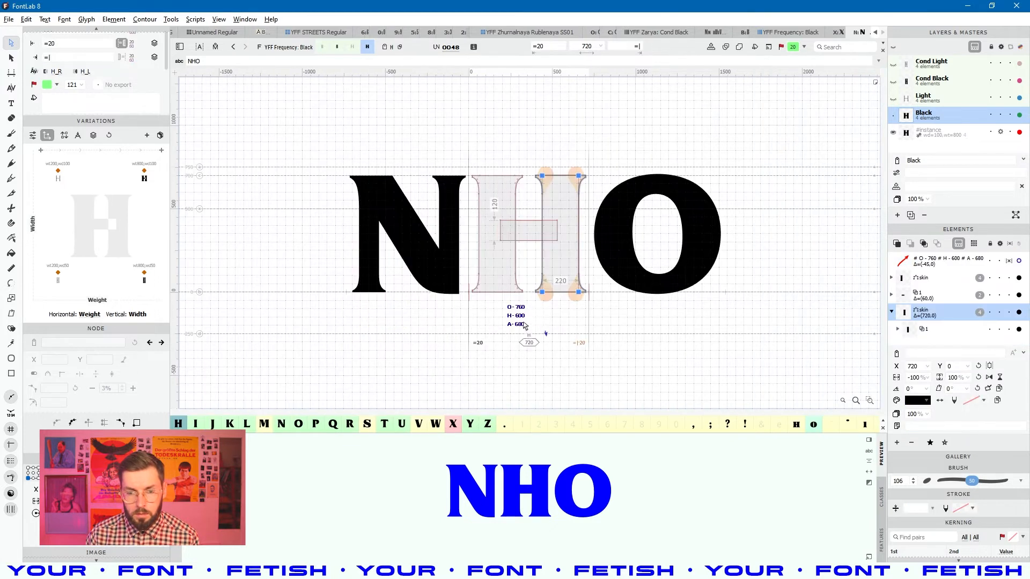
{"action": "scroll", "coordinate": [524, 325], "scroll_direction": "up", "scroll_amount": 3}
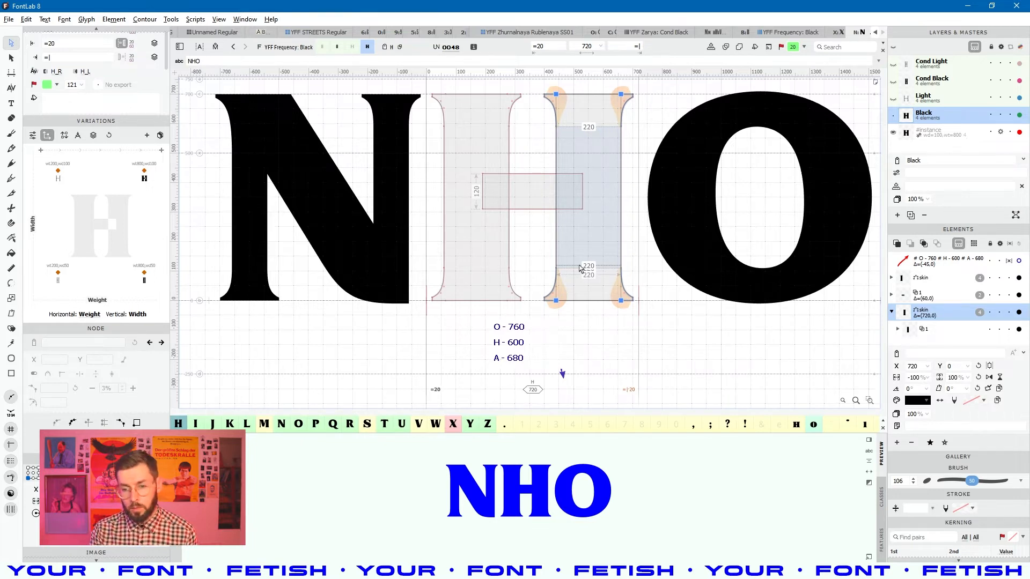
{"action": "left_click", "coordinate": [515, 350]}
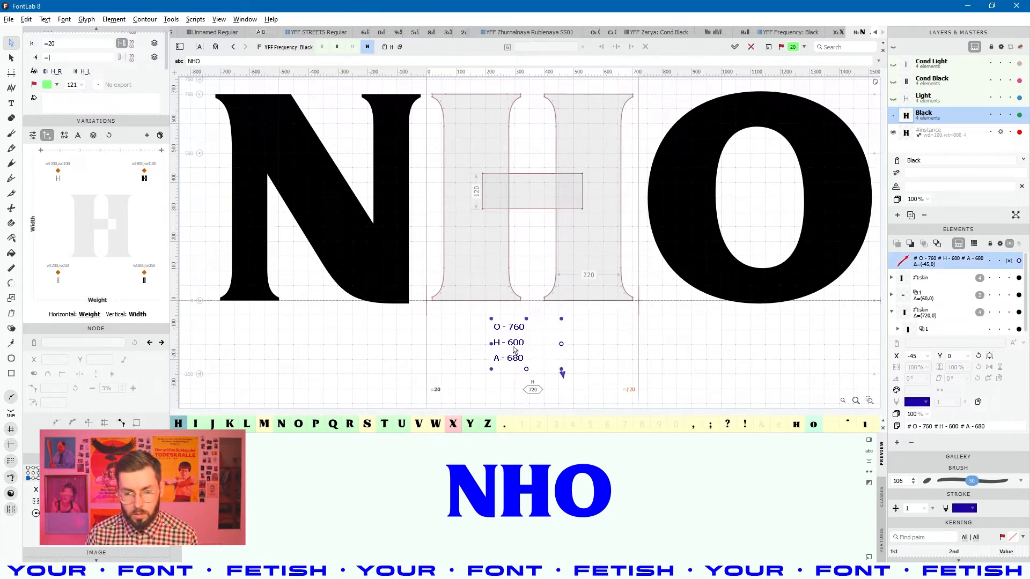
{"action": "double_click", "coordinate": [545, 346]}
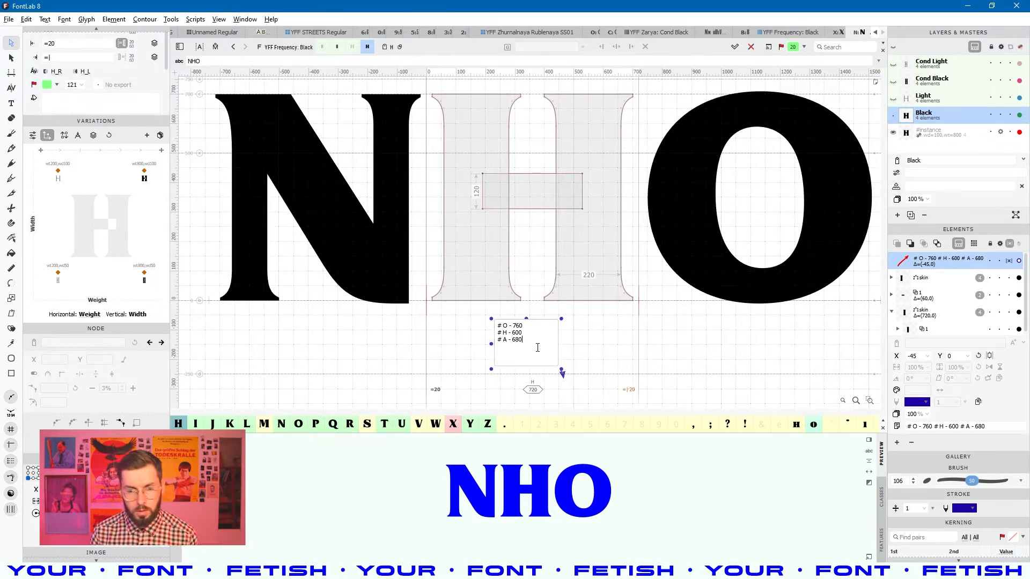
{"action": "left_click_drag", "start_coordinate": [537, 347], "coordinate": [488, 321]}
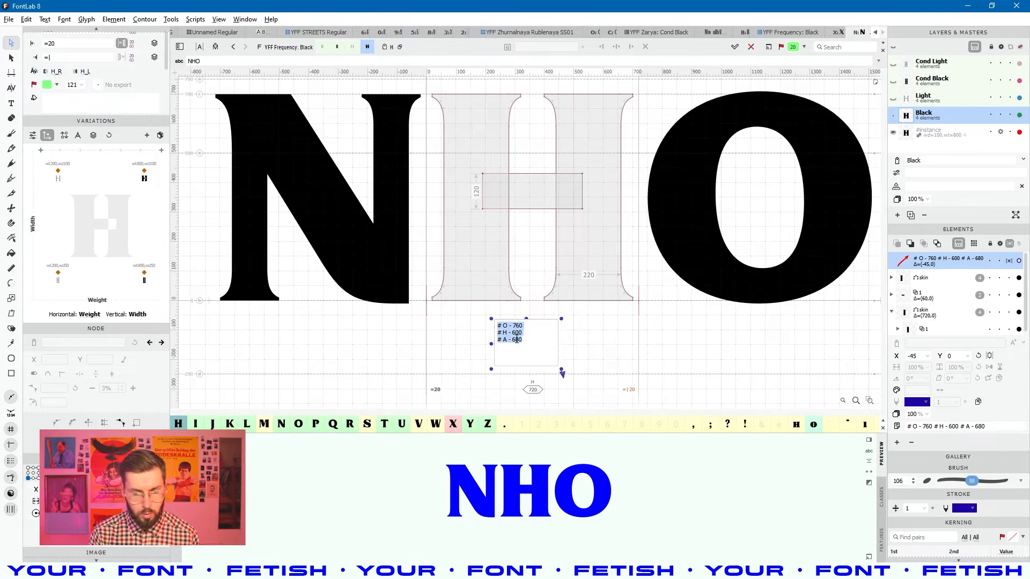
{"action": "type", "text": "BCGF"}
{"action": "key", "text": "BackSpace"}
{"action": "key", "text": "BackSpace"}
{"action": "key", "text": "ctrl+a"}
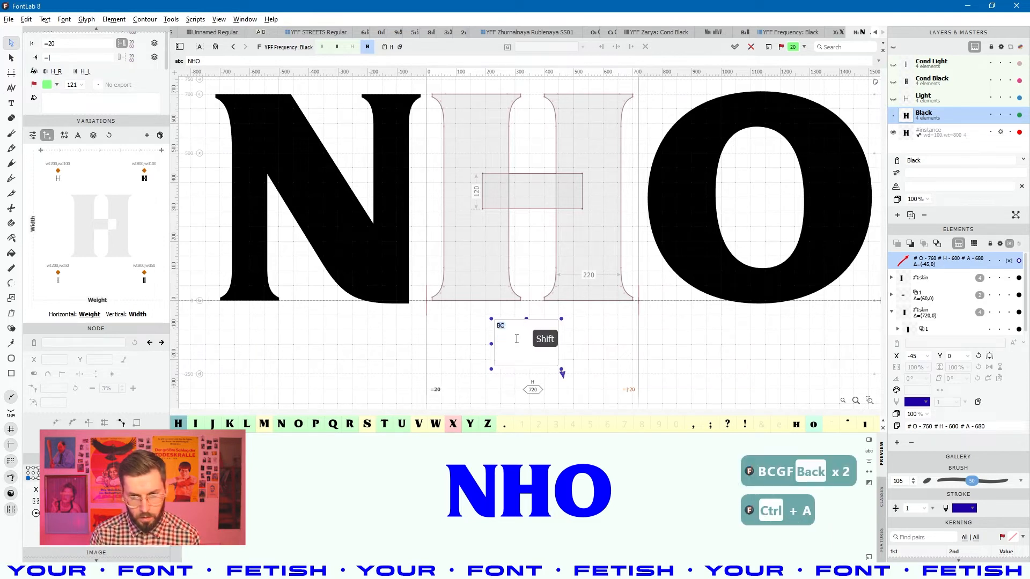
{"action": "type", "text": "cg"}
{"action": "key", "text": "shift+BackSpace"}
{"action": "key", "text": "shift+BackSpace"}
{"action": "key", "text": "shift+BackSpace"}
{"action": "type", "text": "И"}
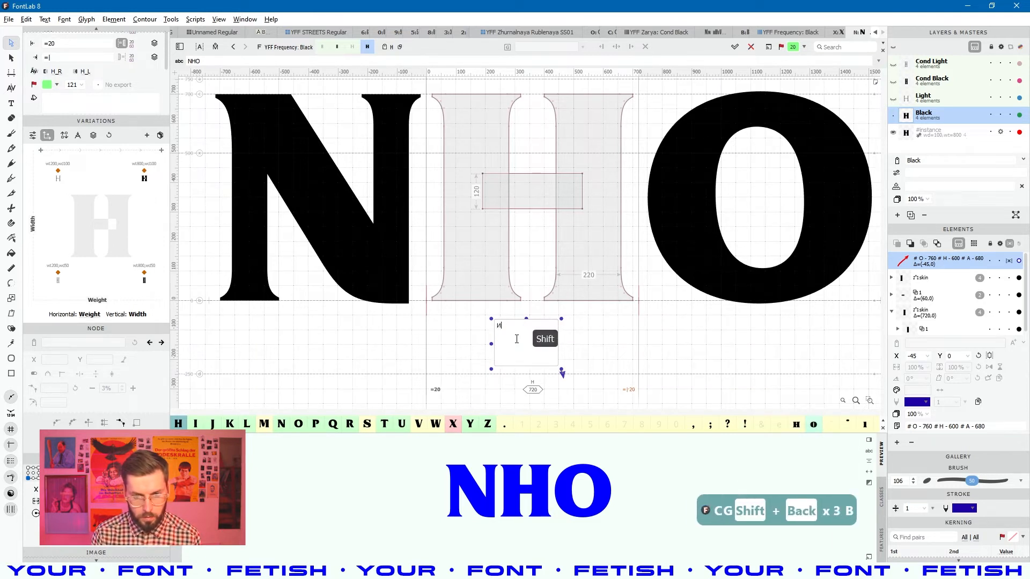
{"action": "type", "text": "СПРАВИТЬ ЗАСЕЧКУ"}
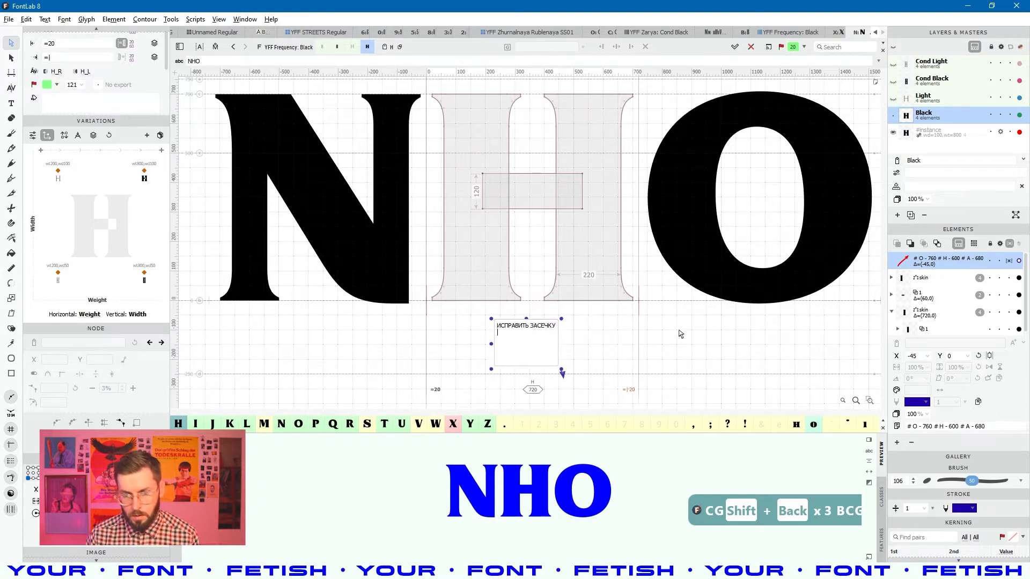
{"action": "left_click", "coordinate": [620, 351]}
Step: Draw two arrows from the H's sticker corners, one to the right stem's bottom-right serif and one to the left stem's bottom-left serif
{"action": "left_click_drag", "start_coordinate": [561, 319], "coordinate": [617, 291]}
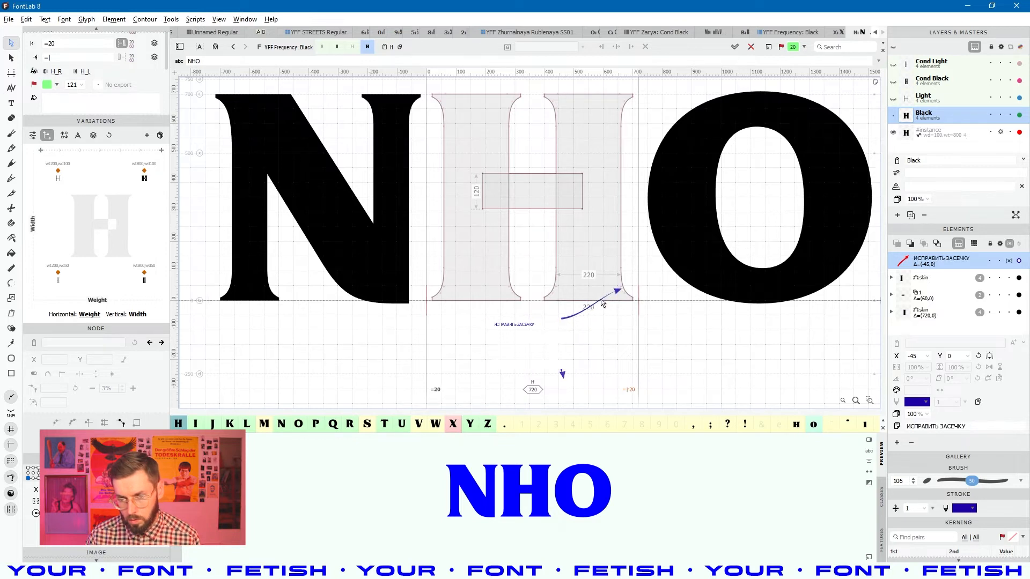
{"action": "left_click", "coordinate": [614, 294]}
{"action": "left_click", "coordinate": [531, 336]}
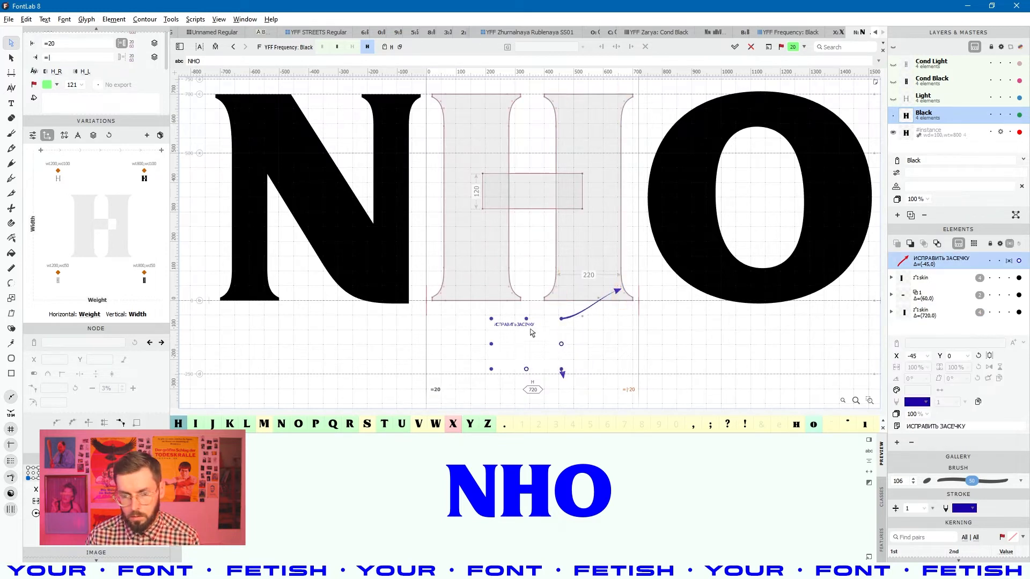
{"action": "left_click_drag", "start_coordinate": [491, 319], "coordinate": [445, 308]}
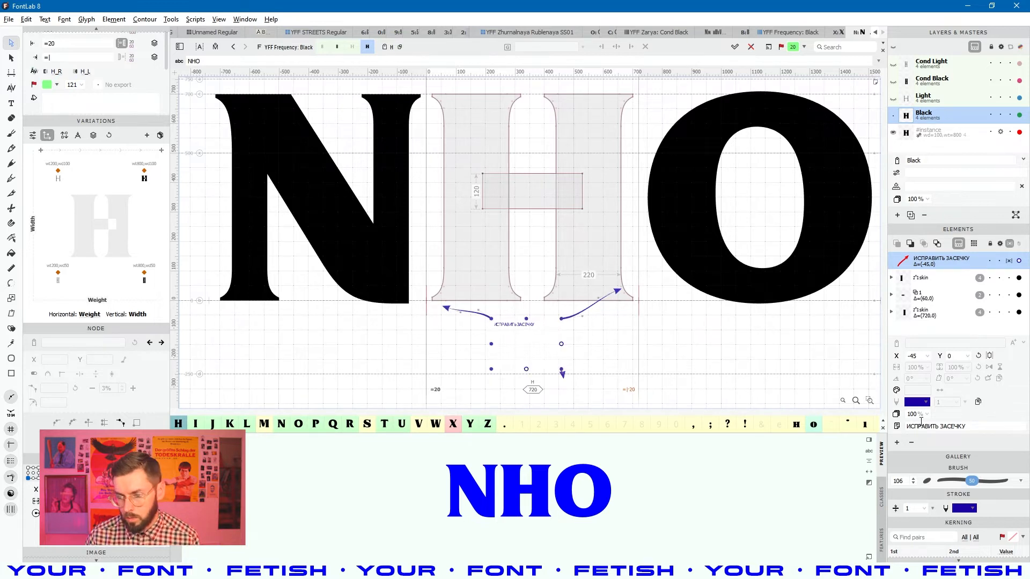
Step: Recolour the H's sticker and its arrows pinkish red, and widen the sticker's text frame slightly to the right
{"action": "left_click", "coordinate": [926, 402]}
{"action": "left_click", "coordinate": [920, 298]}
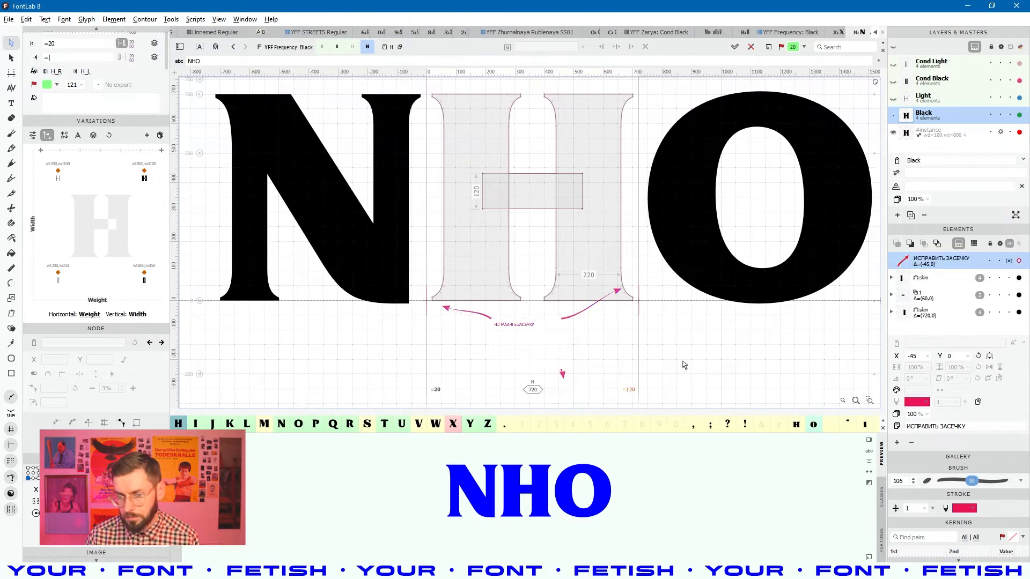
{"action": "key", "text": "space"}
{"action": "left_click_drag", "start_coordinate": [690, 358], "coordinate": [673, 354]}
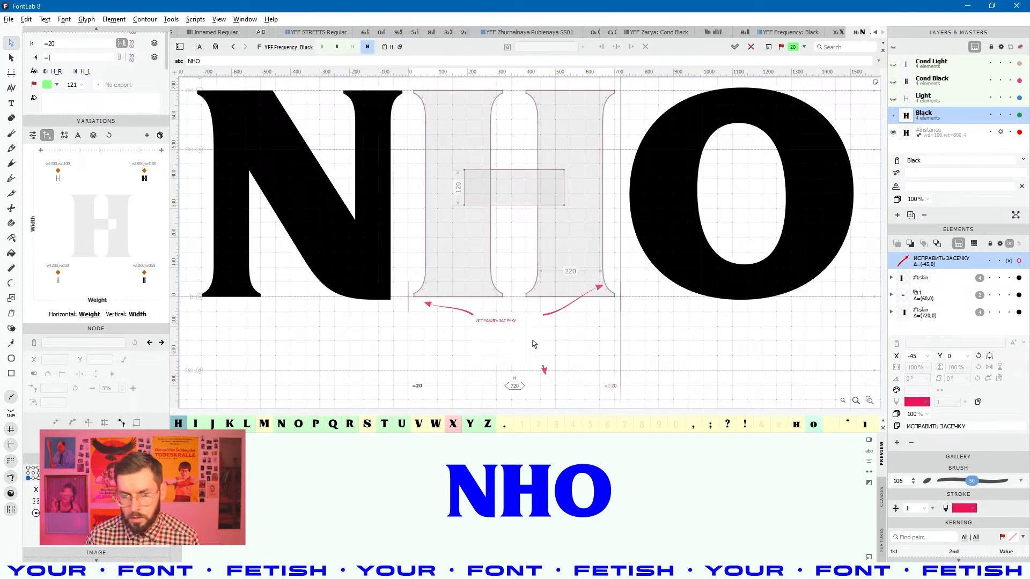
{"action": "left_click_drag", "start_coordinate": [542, 341], "coordinate": [560, 342]}
Step: Format the sticker text "ИСПРАВИТЬ ЗАСЕЧКУ" as a larger heading by prefixing it with "## "
{"action": "double_click", "coordinate": [481, 322]}
{"action": "left_click", "coordinate": [480, 321]}
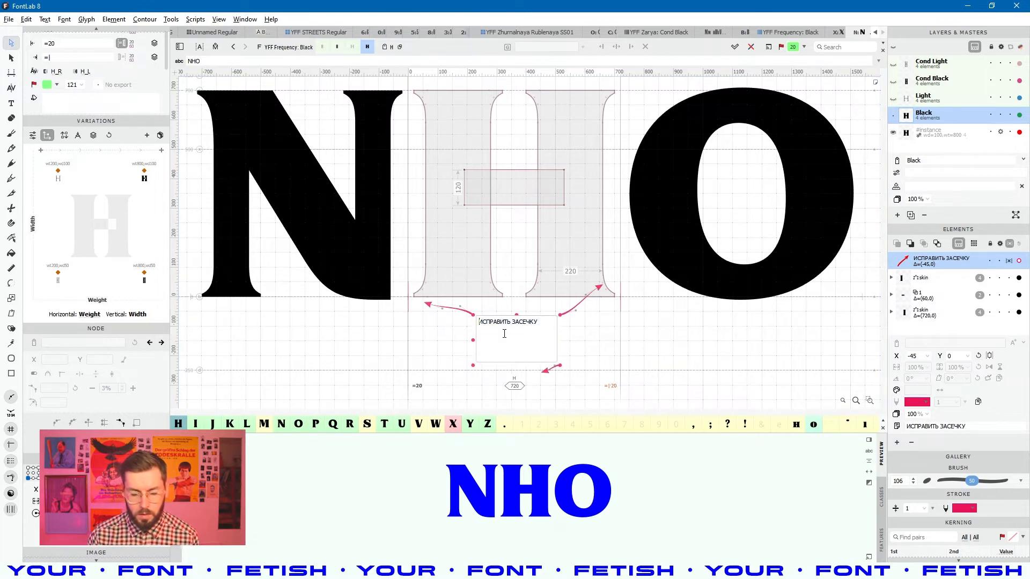
{"action": "type", "text": "##"}
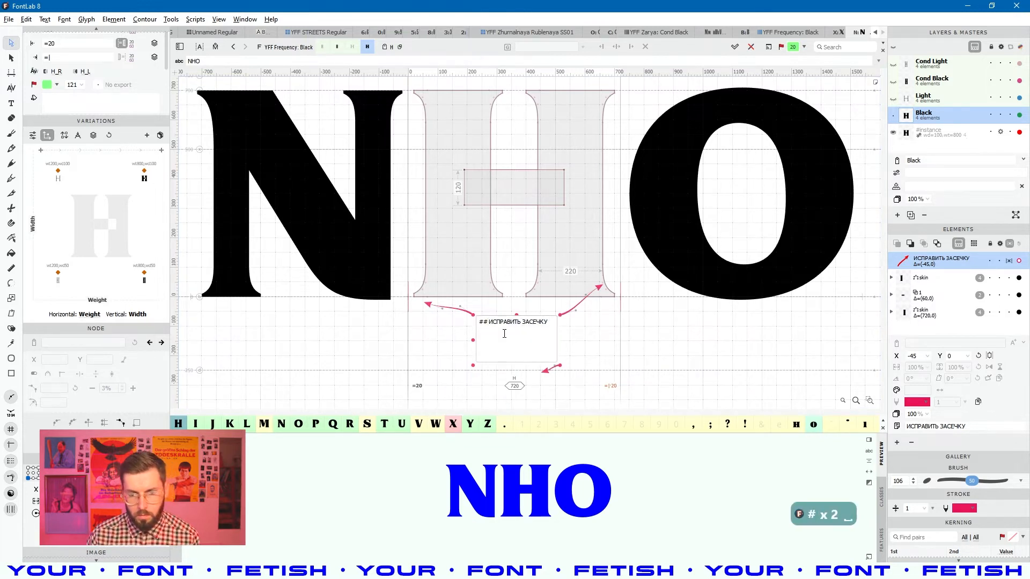
{"action": "left_click", "coordinate": [607, 368]}
{"action": "scroll", "coordinate": [528, 322], "scroll_direction": "up", "scroll_amount": 3}
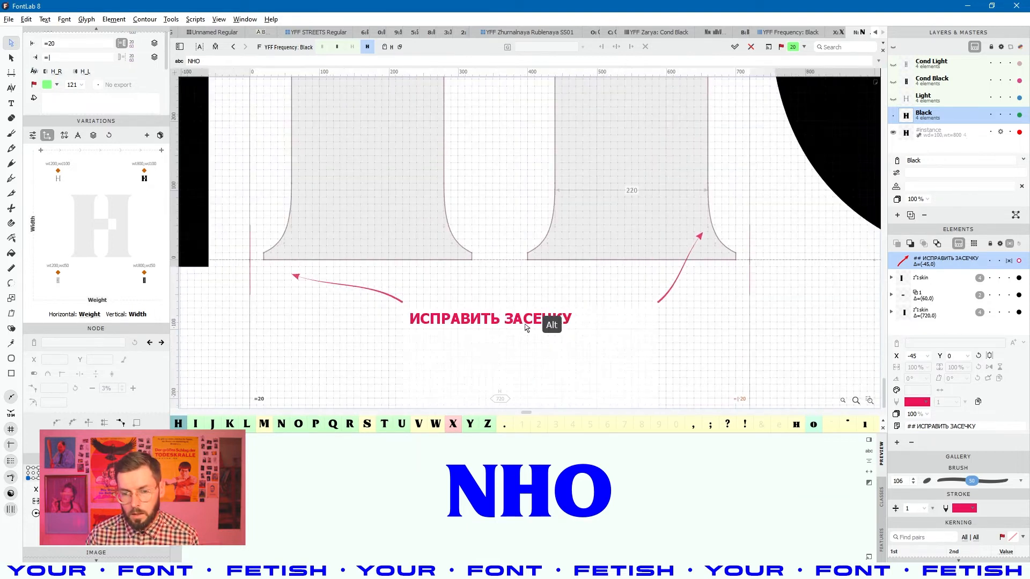
{"action": "scroll", "coordinate": [633, 300], "scroll_direction": "down", "scroll_amount": 2}
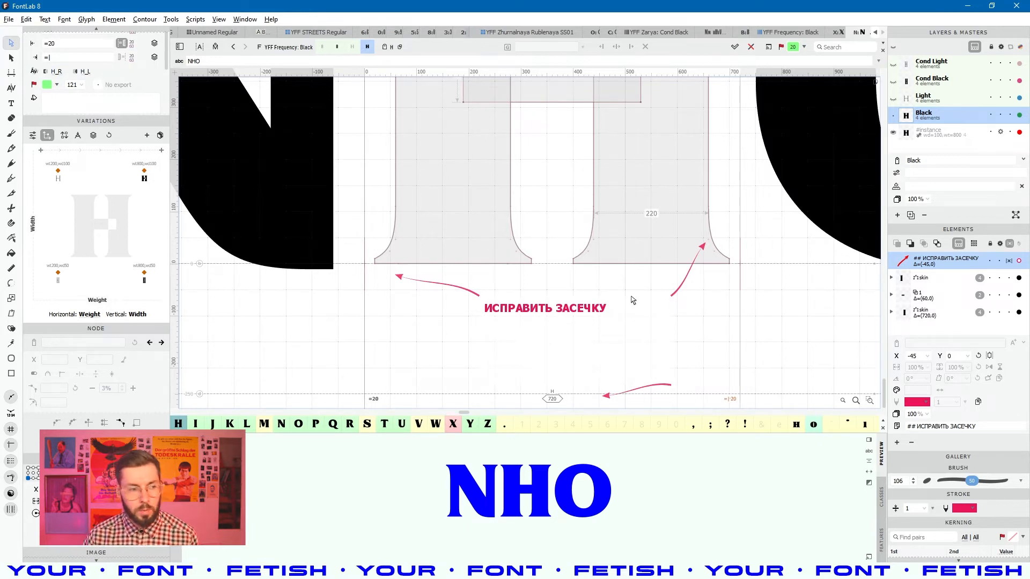
{"action": "scroll", "coordinate": [570, 195], "scroll_direction": "down", "scroll_amount": 1}
{"action": "scroll", "coordinate": [570, 195], "scroll_direction": "up", "scroll_amount": 3}
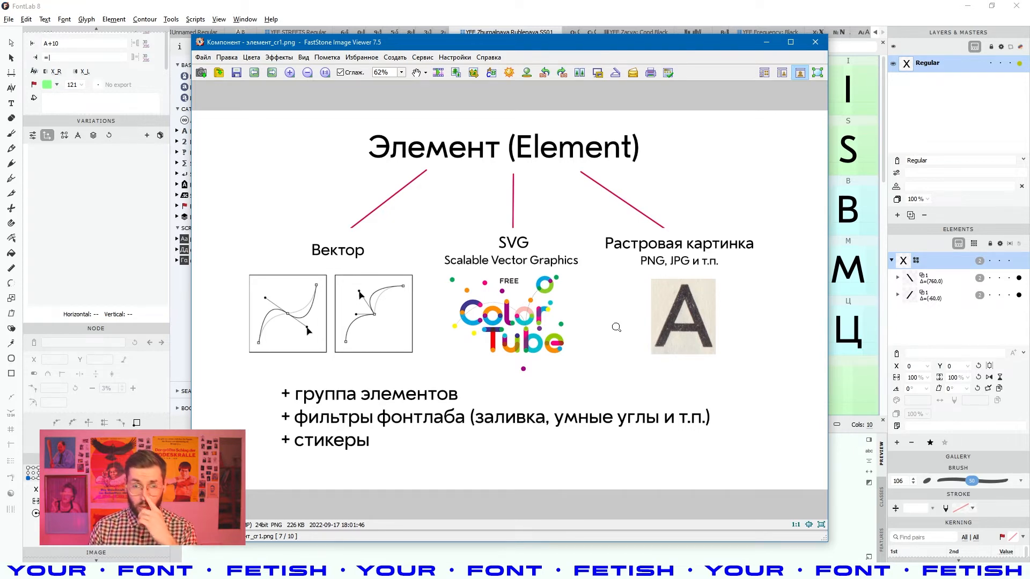
Step: Switch from the image viewer back to FontLab's font window of YFF Zhurnalnaya Rublenaya SS01
{"action": "left_click", "coordinate": [545, 19]}
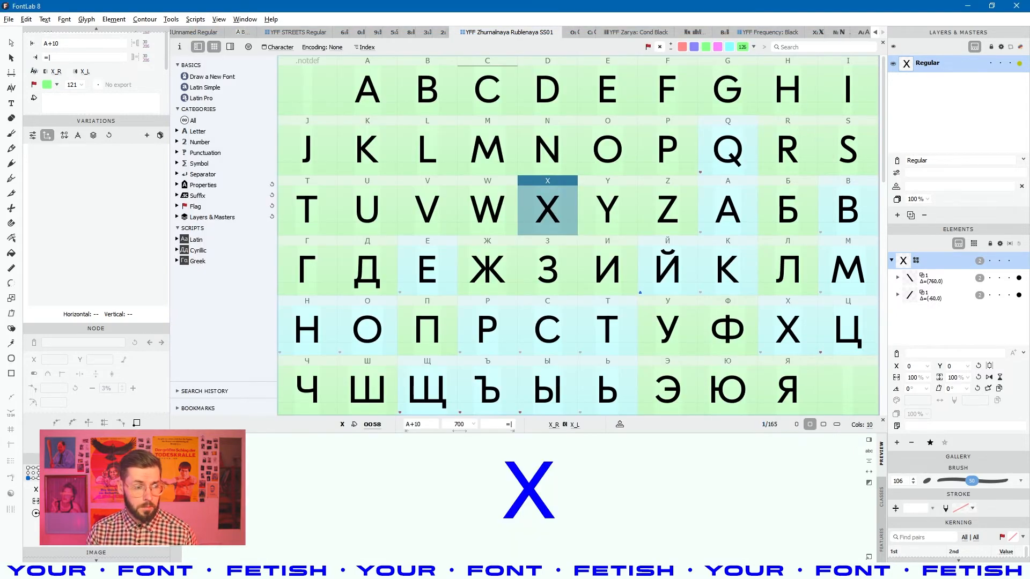
{"action": "scroll", "coordinate": [444, 300], "scroll_direction": "down", "scroll_amount": 1}
{"action": "scroll", "coordinate": [445, 300], "scroll_direction": "up", "scroll_amount": 1}
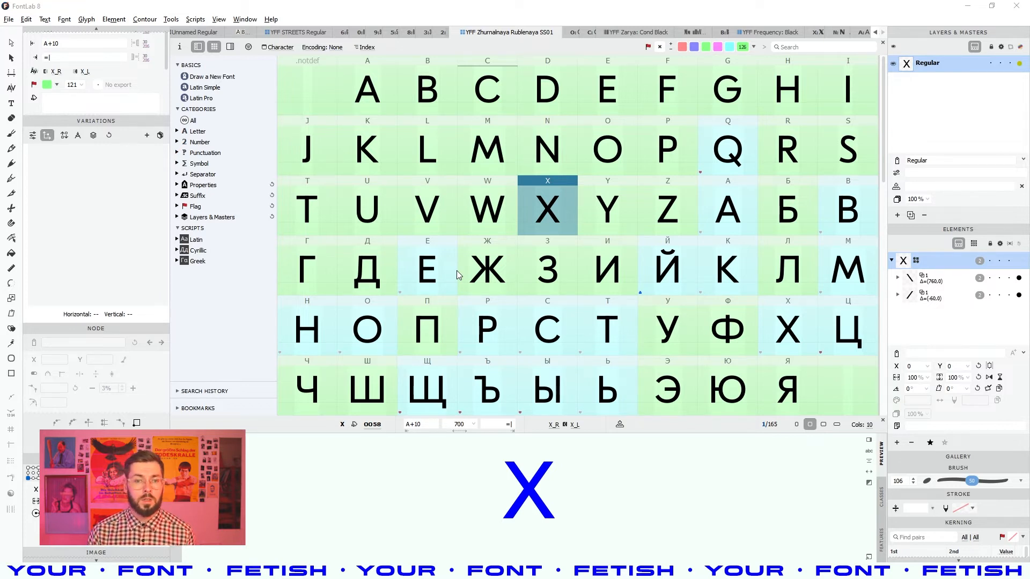
Step: Compare the element lists of the Latin A and the Cyrillic А, and open the Cyrillic А to examine its A component
{"action": "left_click", "coordinate": [355, 108]}
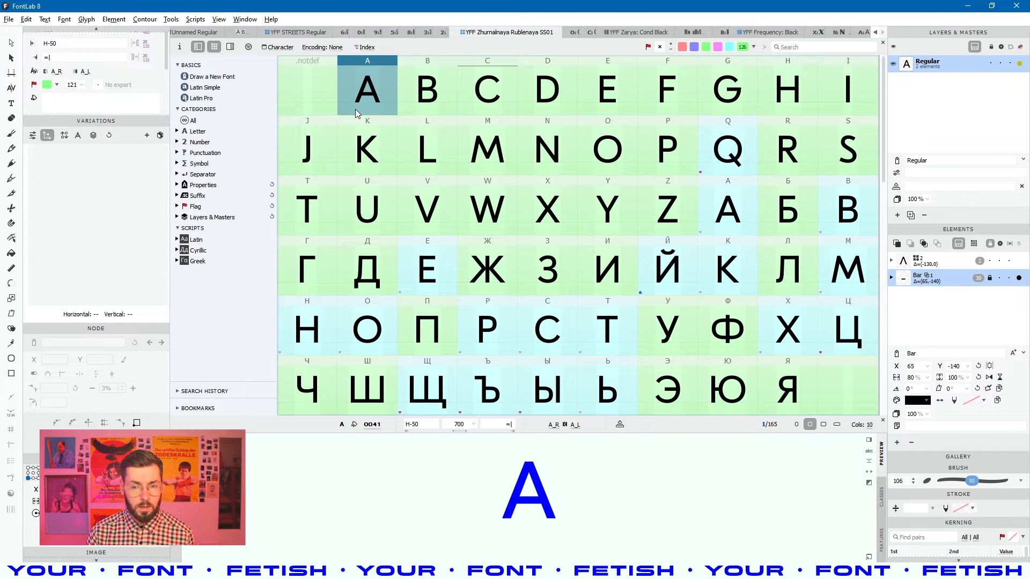
{"action": "left_click", "coordinate": [725, 230]}
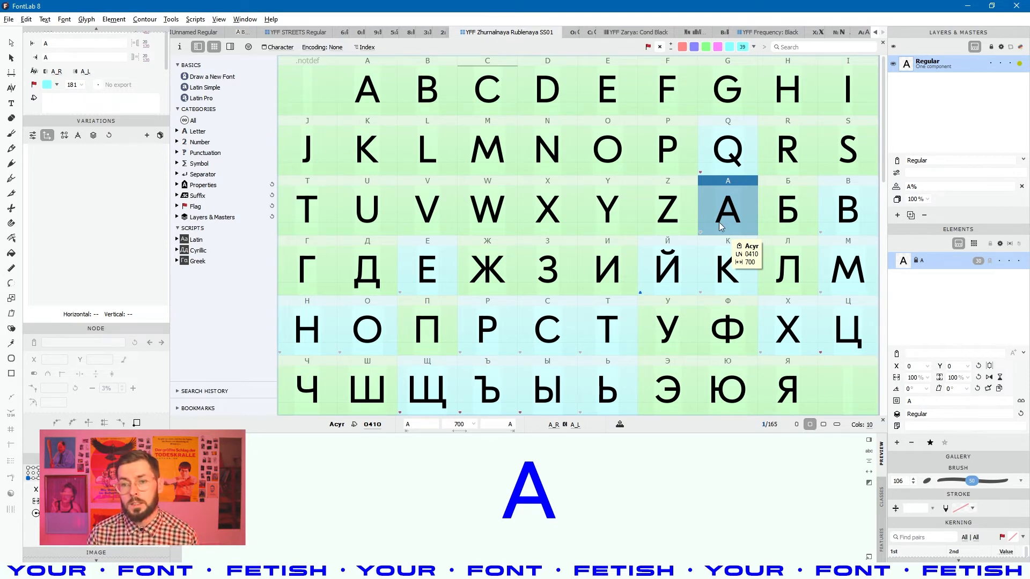
{"action": "double_click", "coordinate": [726, 218]}
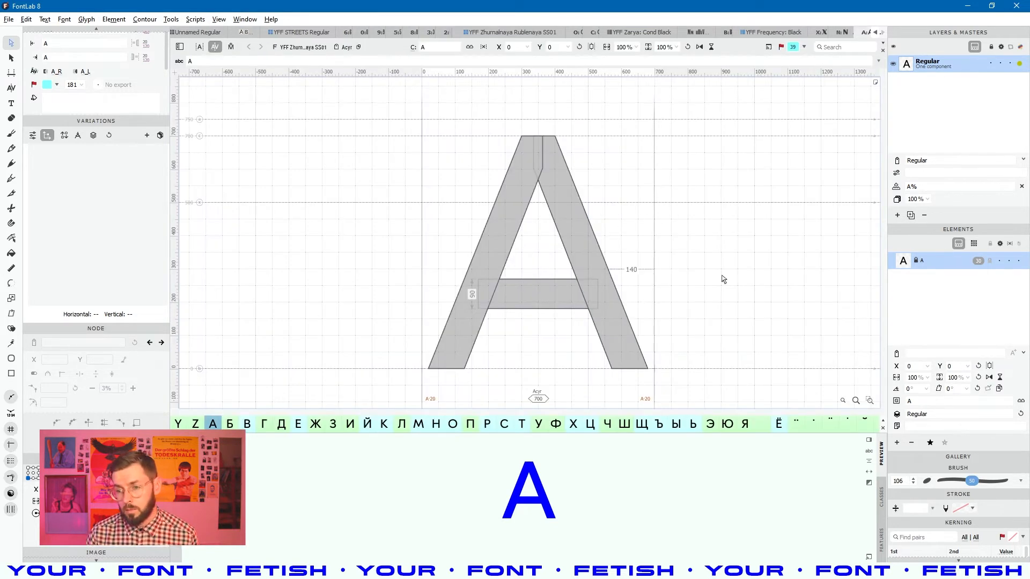
{"action": "left_click", "coordinate": [924, 262]}
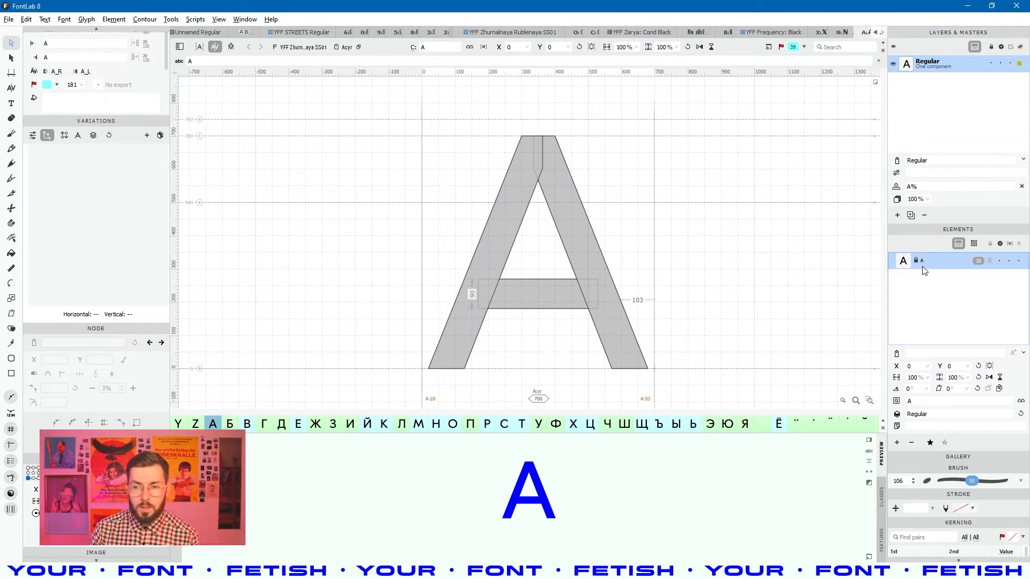
Step: Return to the YFF Zhurnalnaya Rublenaya SS01 glyph overview and inspect how W, Cyrillic В, Latin B and C are built
{"action": "left_click", "coordinate": [763, 32]}
{"action": "left_click", "coordinate": [512, 33]}
{"action": "left_click", "coordinate": [478, 194]}
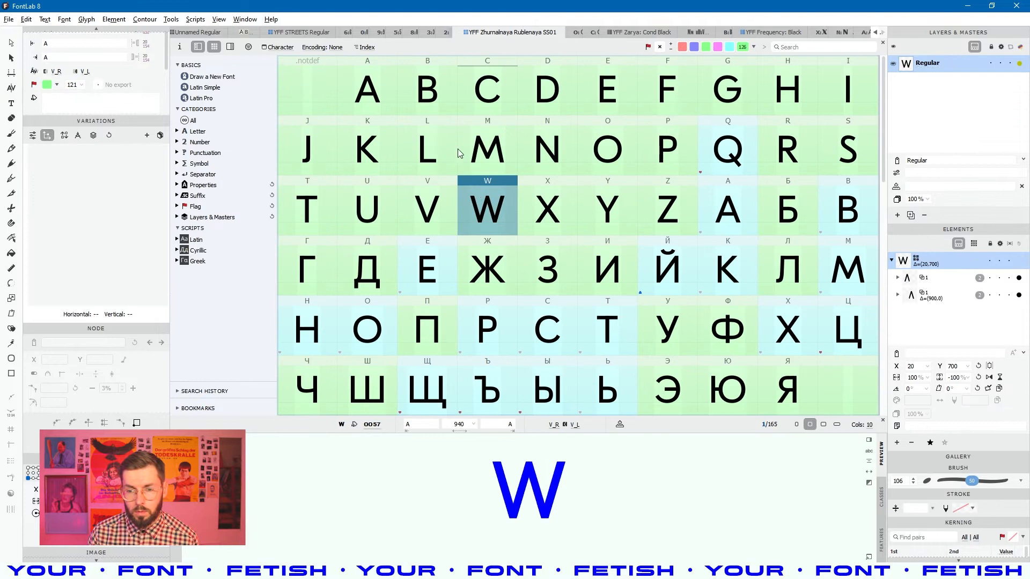
{"action": "scroll", "coordinate": [595, 220], "scroll_direction": "down", "scroll_amount": 1}
{"action": "left_click", "coordinate": [874, 173]}
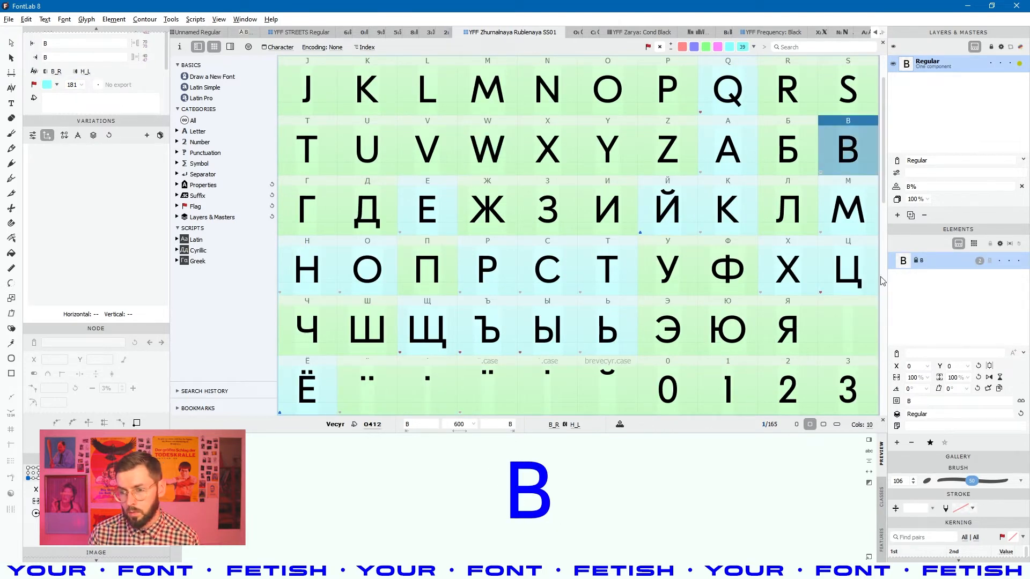
{"action": "scroll", "coordinate": [460, 152], "scroll_direction": "up", "scroll_amount": 1}
{"action": "left_click", "coordinate": [455, 101]}
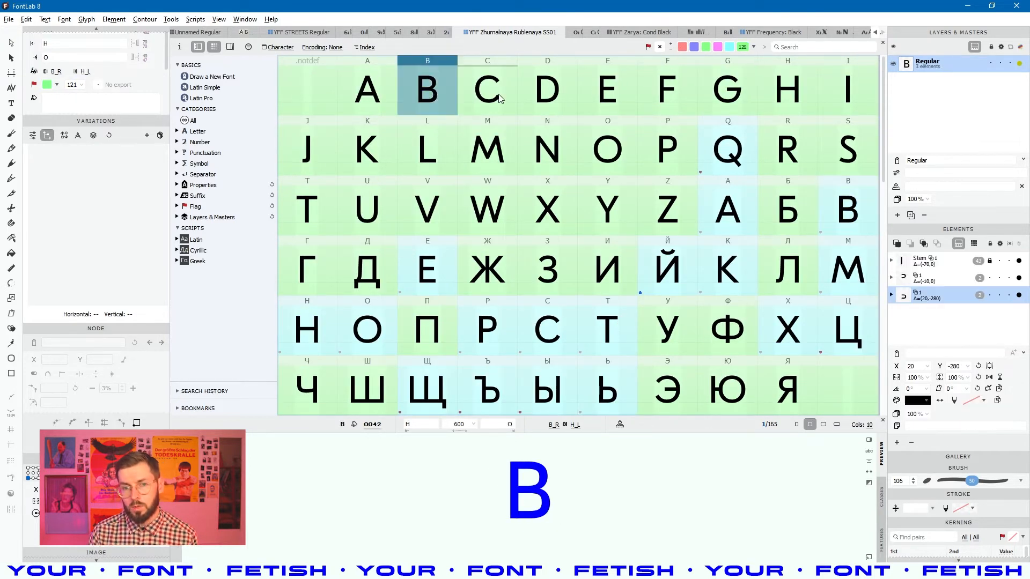
{"action": "left_click", "coordinate": [501, 97]}
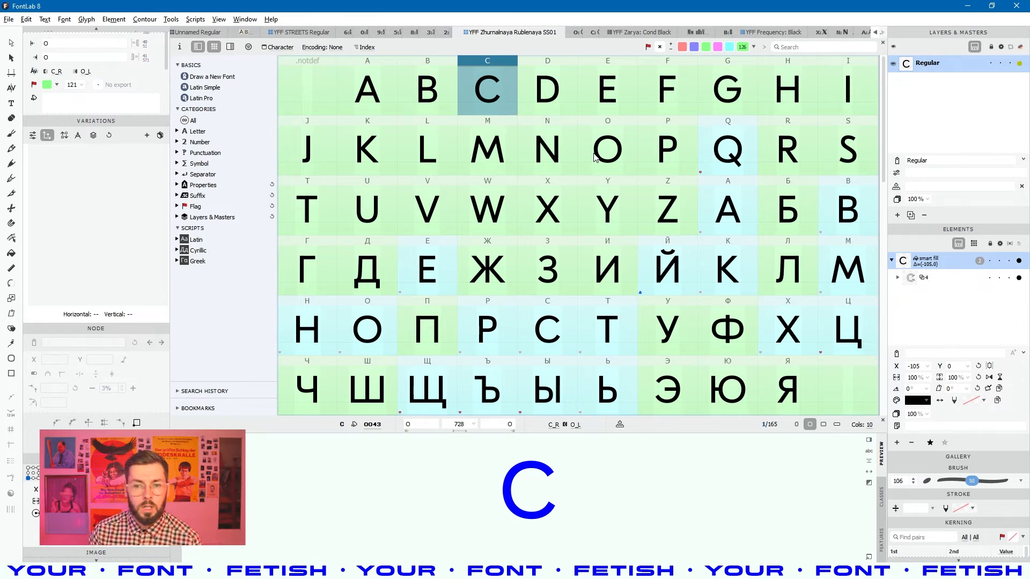
{"action": "scroll", "coordinate": [620, 165], "scroll_direction": "down", "scroll_amount": 3}
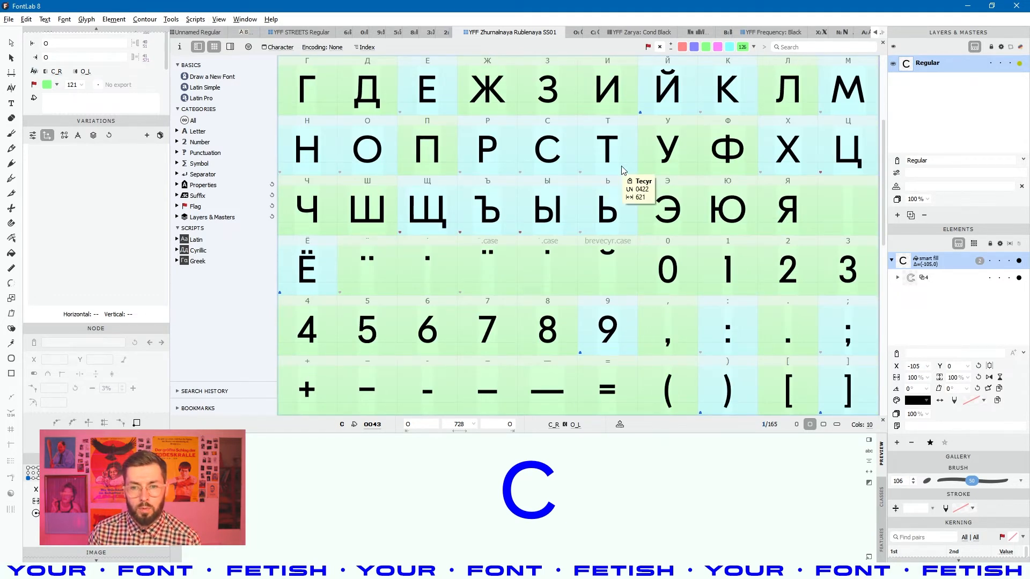
{"action": "scroll", "coordinate": [623, 166], "scroll_direction": "down", "scroll_amount": 6}
{"action": "scroll", "coordinate": [629, 164], "scroll_direction": "up", "scroll_amount": 6}
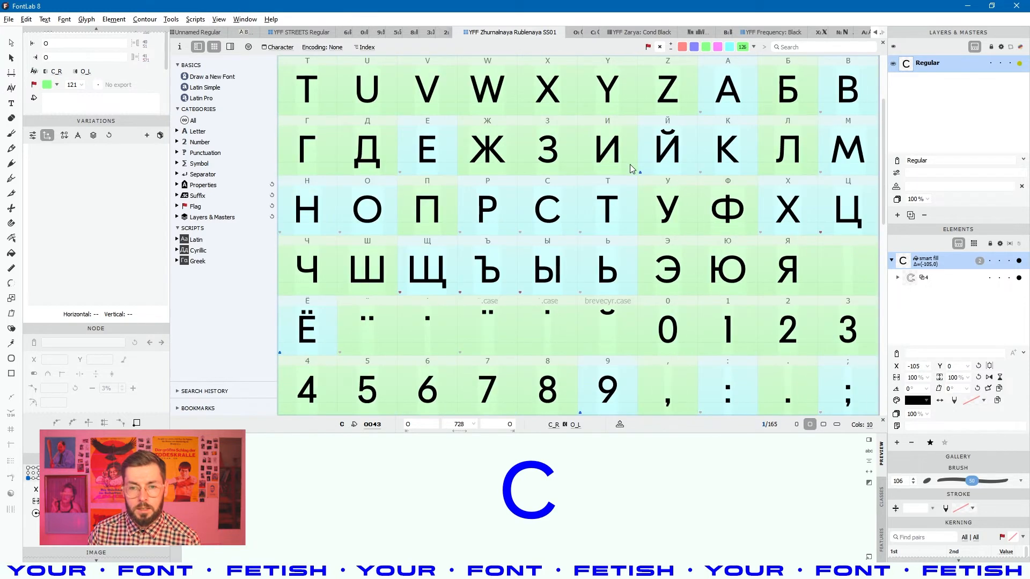
Step: Compare how the Cyrillic Ы and Ь and the Latin I are built, and highlight the Stem element of Ы
{"action": "left_click", "coordinate": [543, 278]}
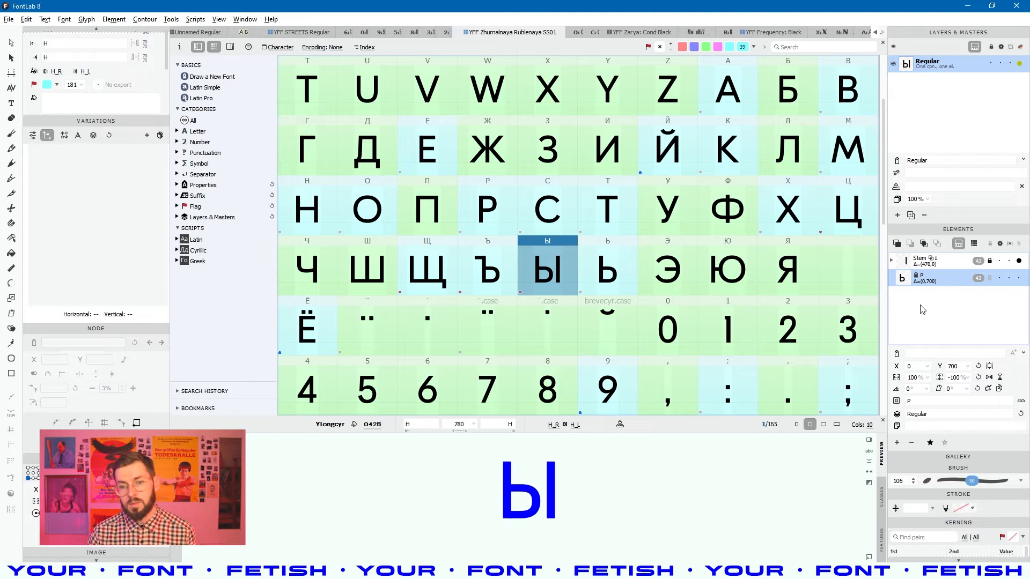
{"action": "left_click", "coordinate": [623, 275]}
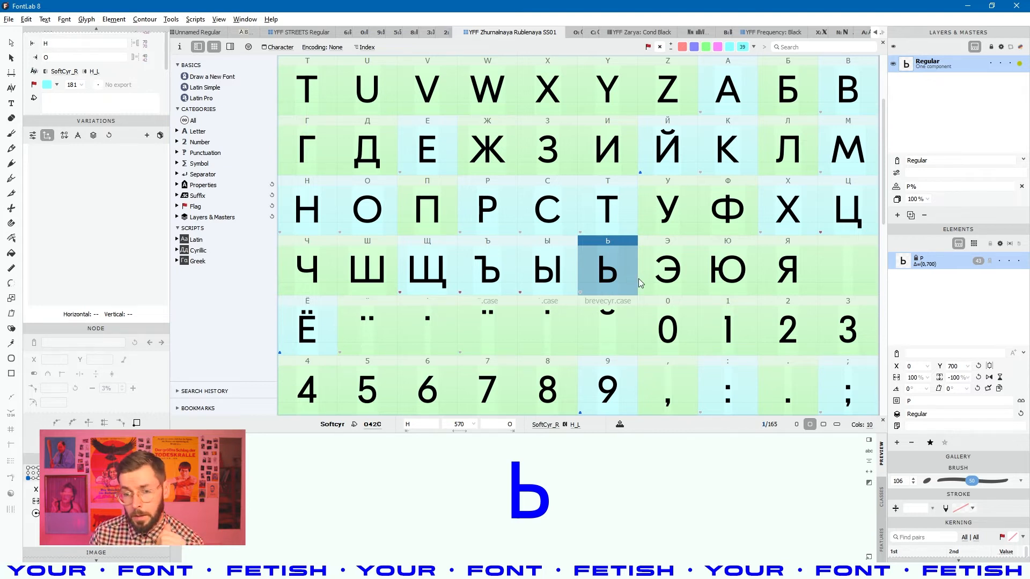
{"action": "left_click", "coordinate": [550, 288]}
{"action": "scroll", "coordinate": [590, 268], "scroll_direction": "up", "scroll_amount": 2}
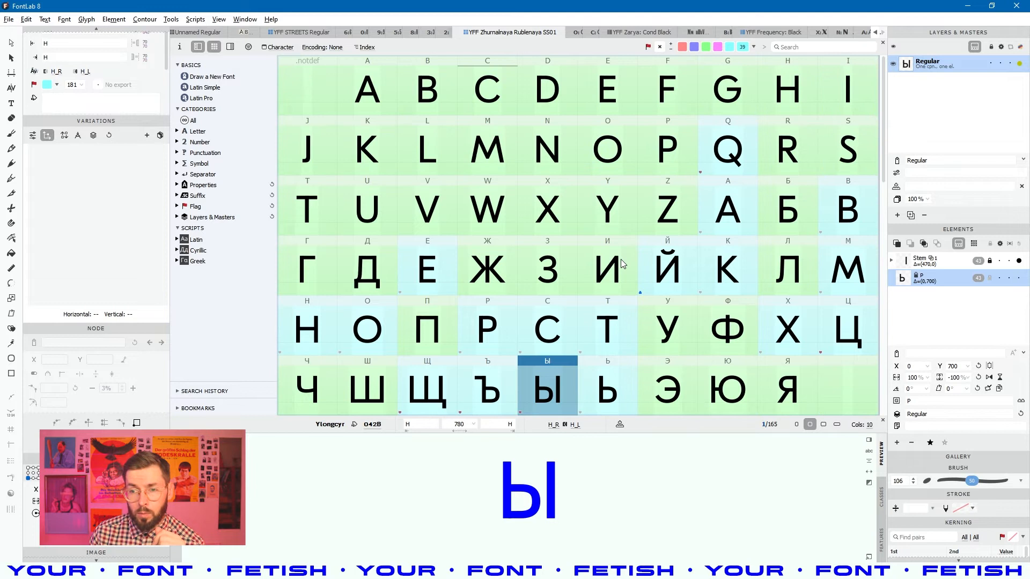
{"action": "left_click", "coordinate": [847, 90]}
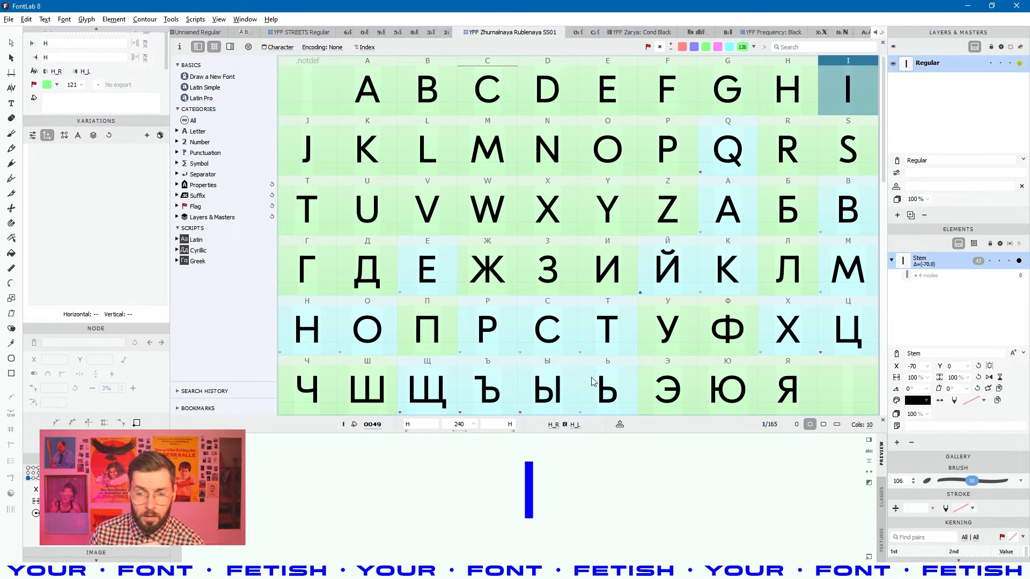
{"action": "left_click", "coordinate": [562, 381]}
{"action": "left_click", "coordinate": [923, 263]}
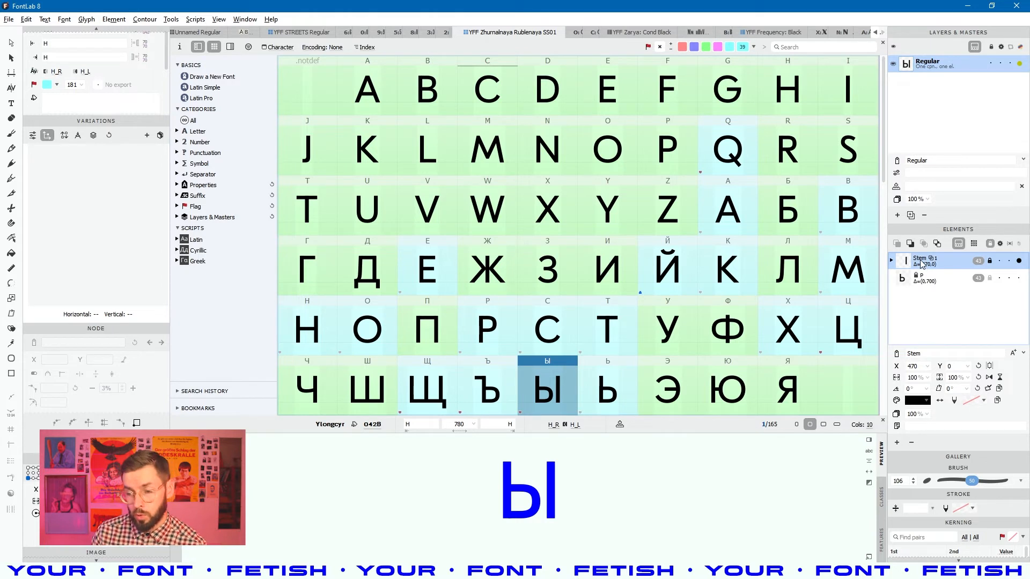
Step: Revisit the Cyrillic Ь to inspect the flipped P component it is built from
{"action": "left_click", "coordinate": [609, 369]}
{"action": "scroll", "coordinate": [609, 369], "scroll_direction": "down", "scroll_amount": 2}
{"action": "left_click", "coordinate": [567, 298]}
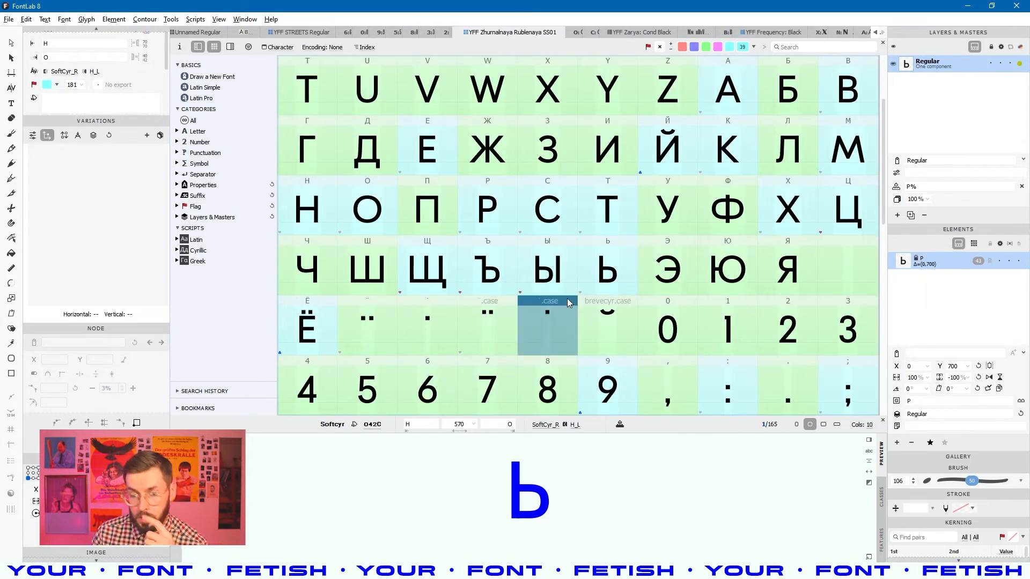
{"action": "left_click", "coordinate": [568, 285]}
{"action": "left_click", "coordinate": [613, 294]}
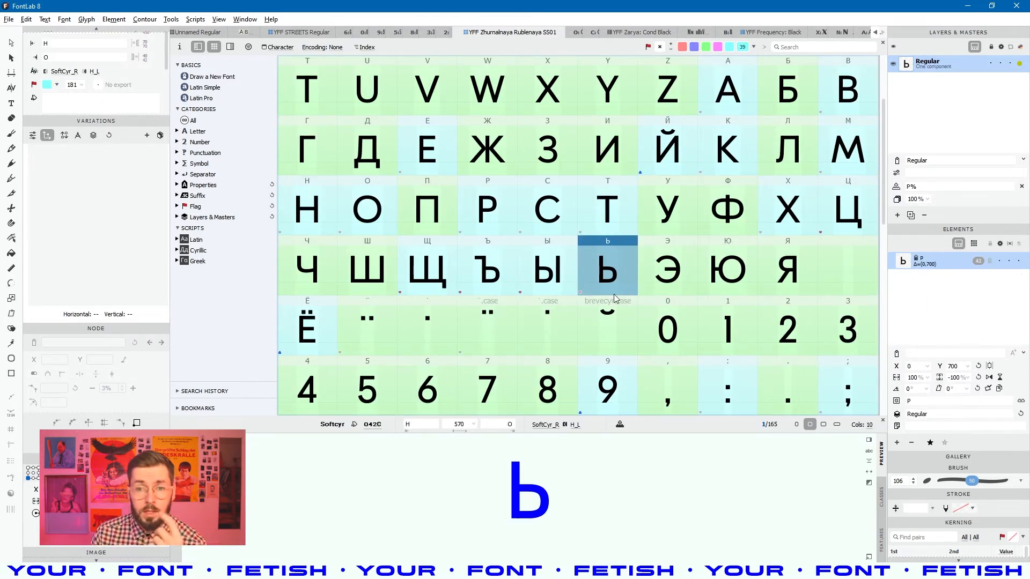
Step: Switch to the YFF Zarya: Cond Black font window and enlarge its glyph overview to 8 columns
{"action": "scroll", "coordinate": [613, 293], "scroll_direction": "up", "scroll_amount": 2}
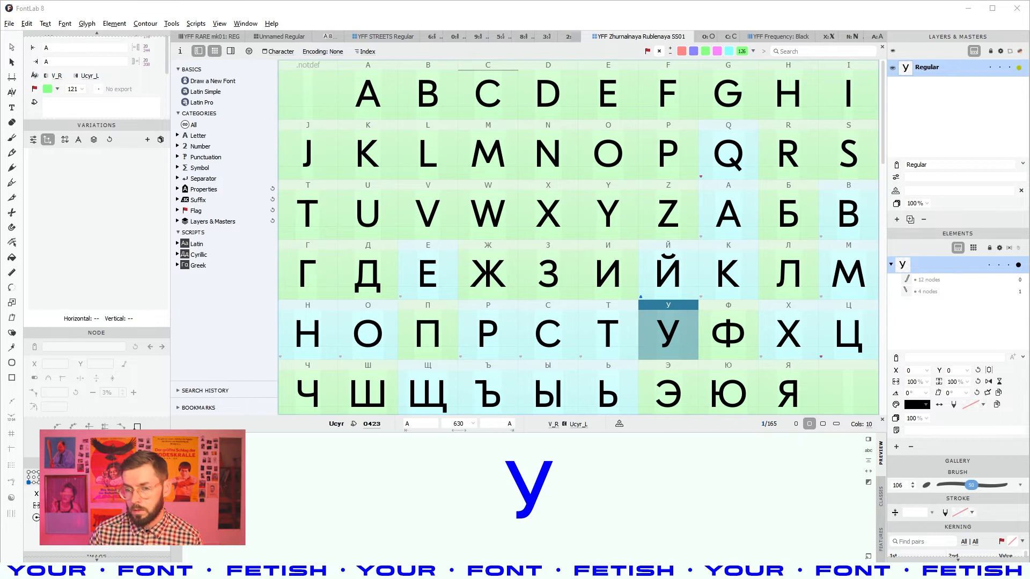
{"action": "left_click_drag", "start_coordinate": [598, 203], "coordinate": [597, 202]}
{"action": "key", "text": "ctrl+Tab"}
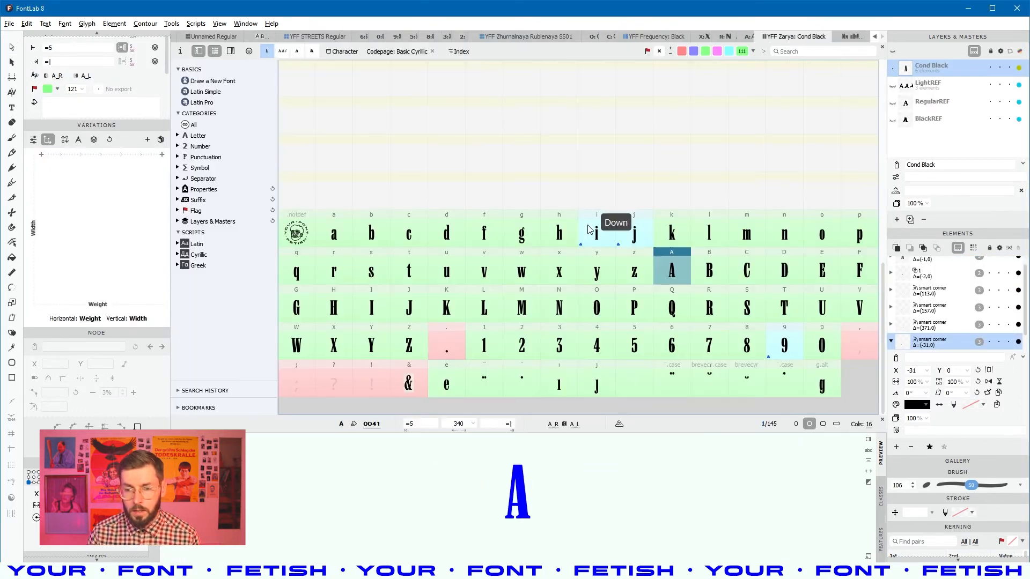
{"action": "key", "text": "Down"}
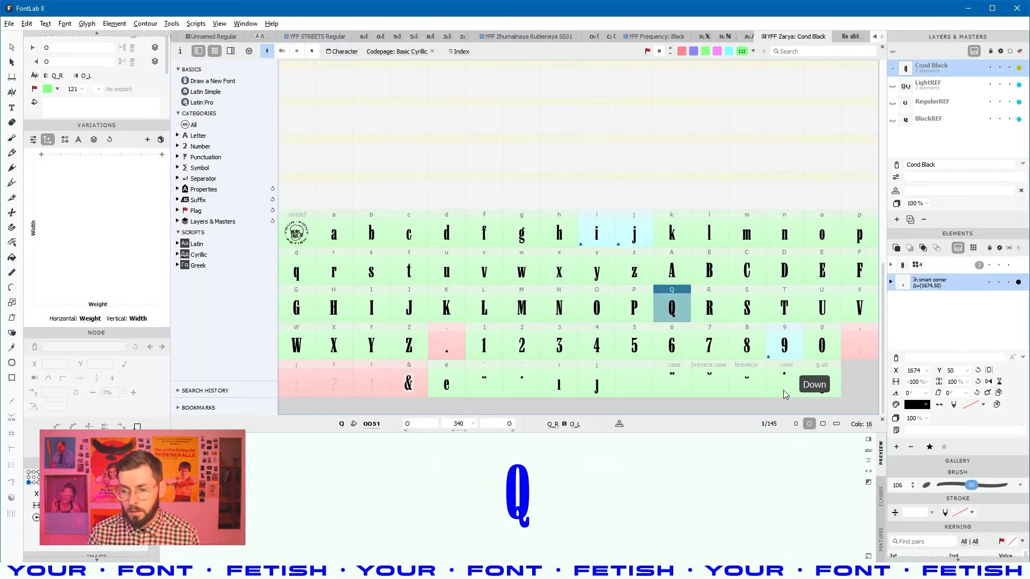
{"action": "left_click", "coordinate": [868, 424]}
{"action": "left_click", "coordinate": [877, 448]}
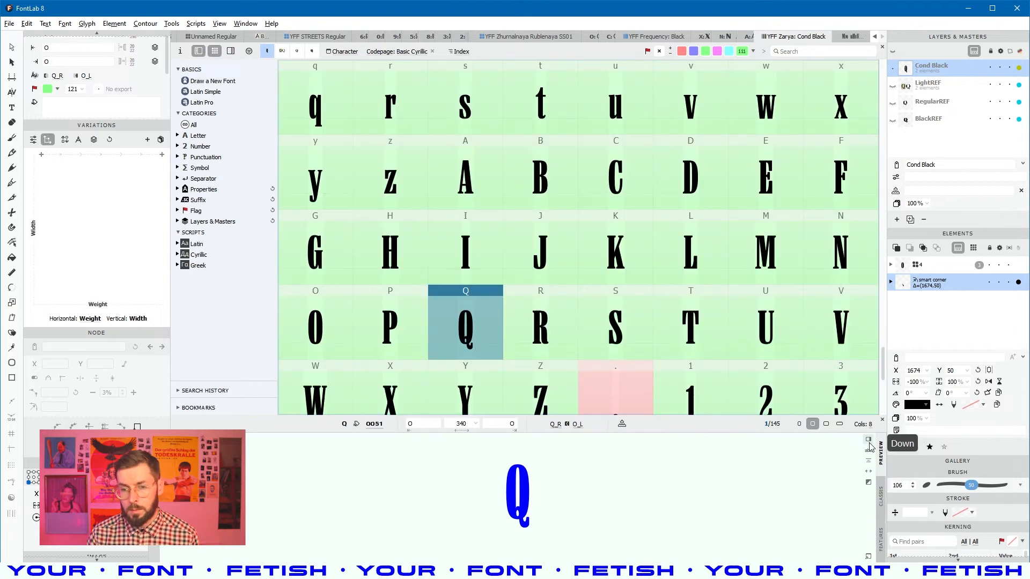
Step: Open the Latin B of YFF Zarya Cond Black and examine its upper and lower bowl elements
{"action": "left_click", "coordinate": [553, 184]}
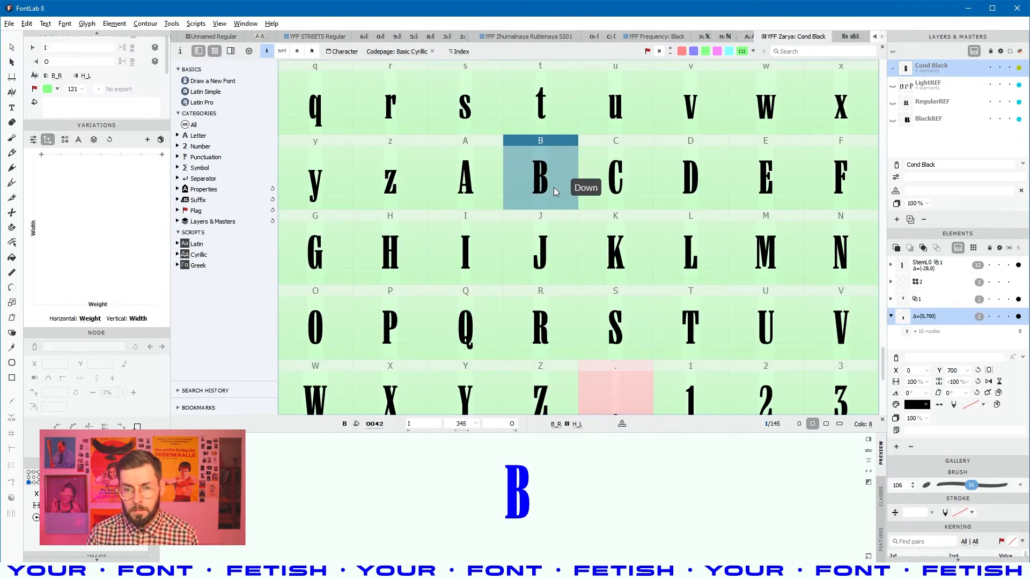
{"action": "double_click", "coordinate": [552, 184]}
{"action": "scroll", "coordinate": [510, 218], "scroll_direction": "up", "scroll_amount": 3}
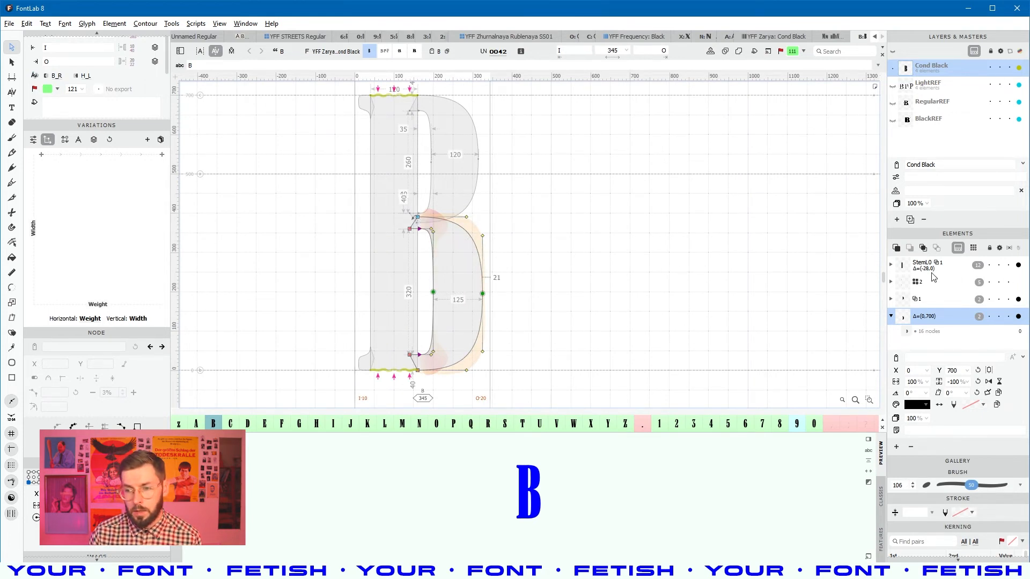
{"action": "left_click", "coordinate": [929, 304]}
{"action": "left_click", "coordinate": [924, 317]}
{"action": "left_click", "coordinate": [922, 298]}
{"action": "left_click", "coordinate": [927, 316]}
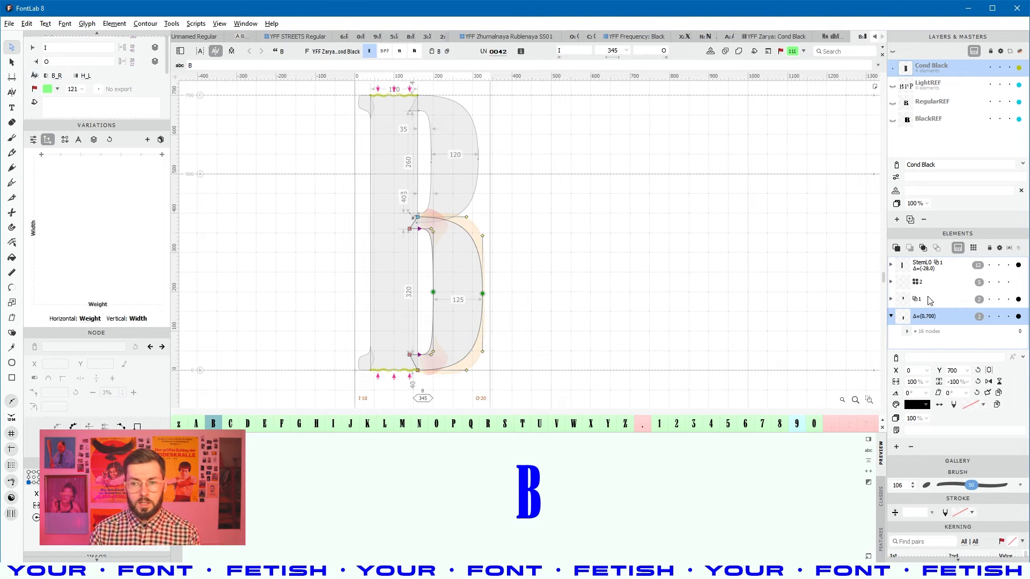
{"action": "left_click", "coordinate": [929, 301]}
{"action": "left_click", "coordinate": [931, 317]}
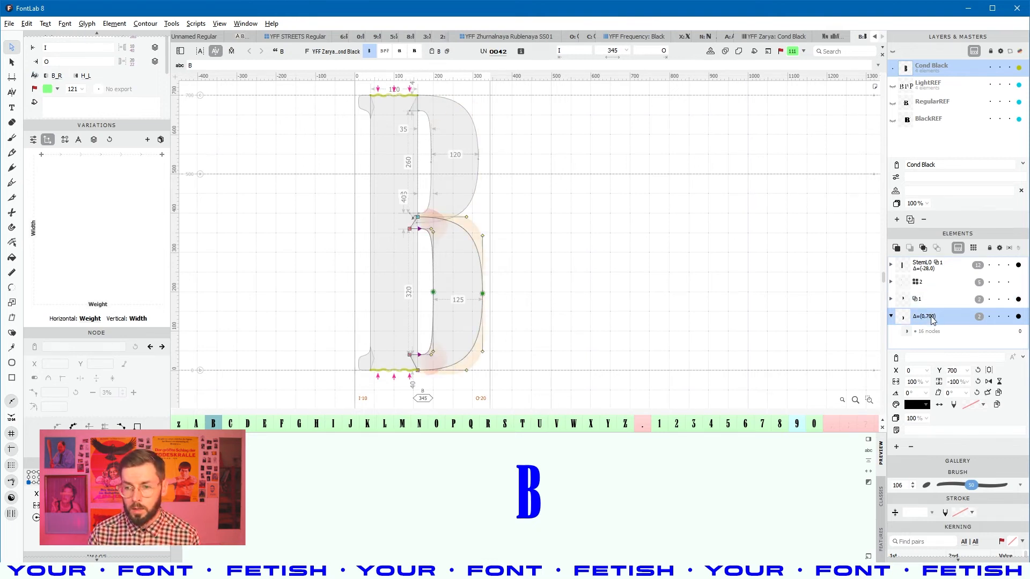
Step: Expand the element group in B and inspect its two SerifL smart corner elements
{"action": "left_click", "coordinate": [947, 282]}
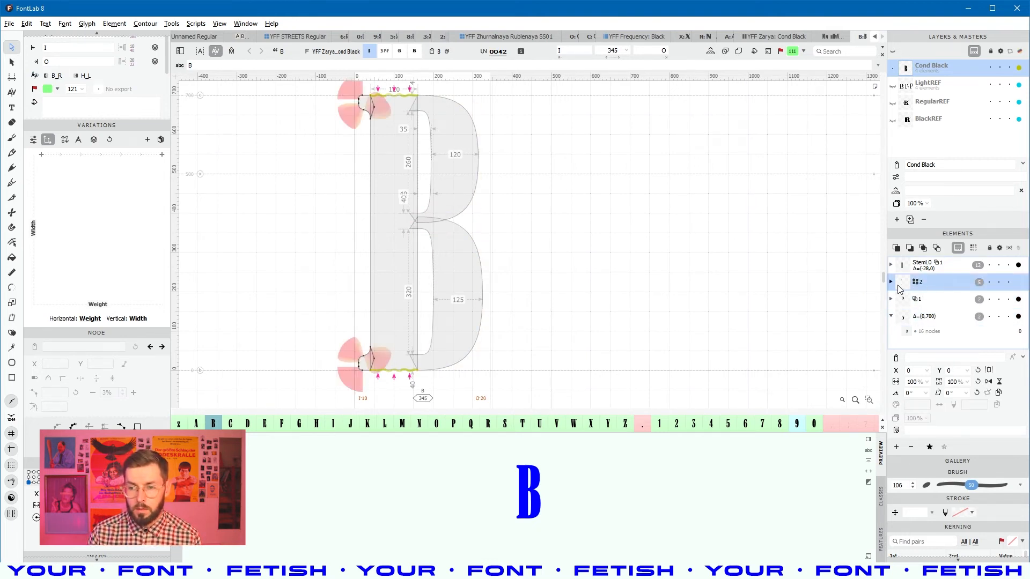
{"action": "left_click", "coordinate": [891, 282]}
{"action": "left_click", "coordinate": [933, 304]}
{"action": "left_click", "coordinate": [936, 318]}
{"action": "left_click", "coordinate": [932, 303]}
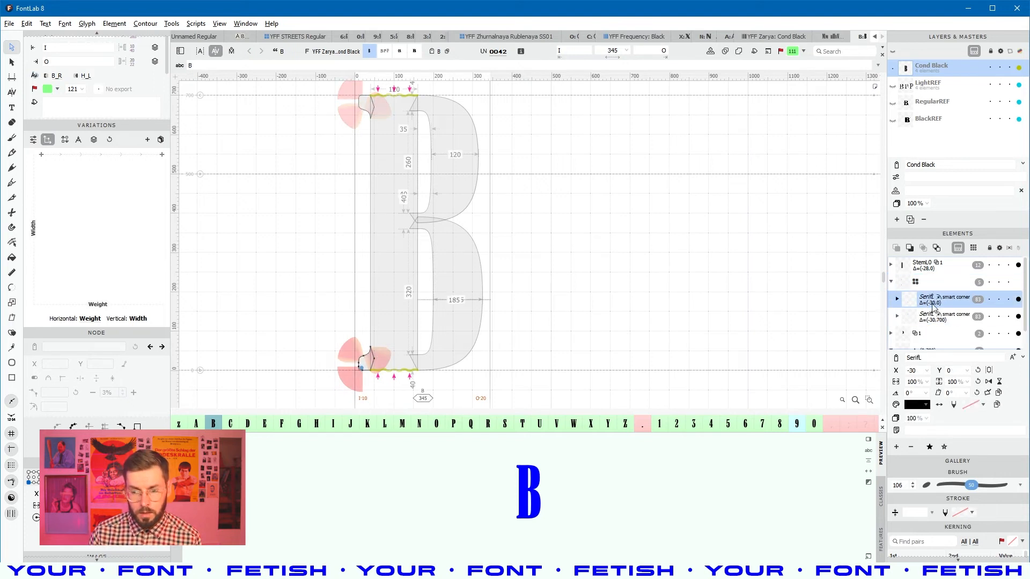
Step: Expand the element gallery and look through the named elements of the font, such as SerifL and StemL0
{"action": "left_click", "coordinate": [901, 465]}
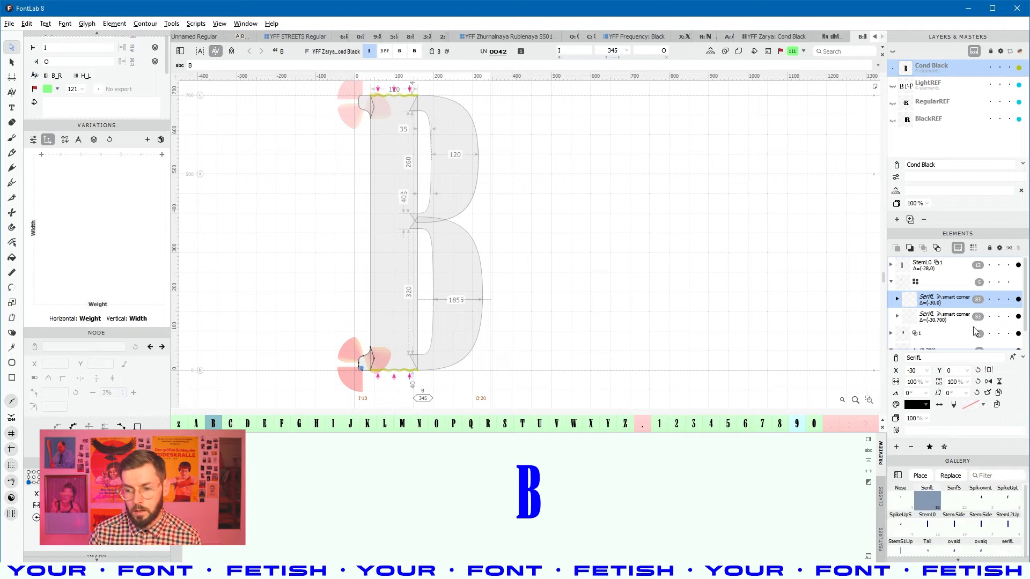
{"action": "scroll", "coordinate": [951, 375], "scroll_direction": "down", "scroll_amount": 5}
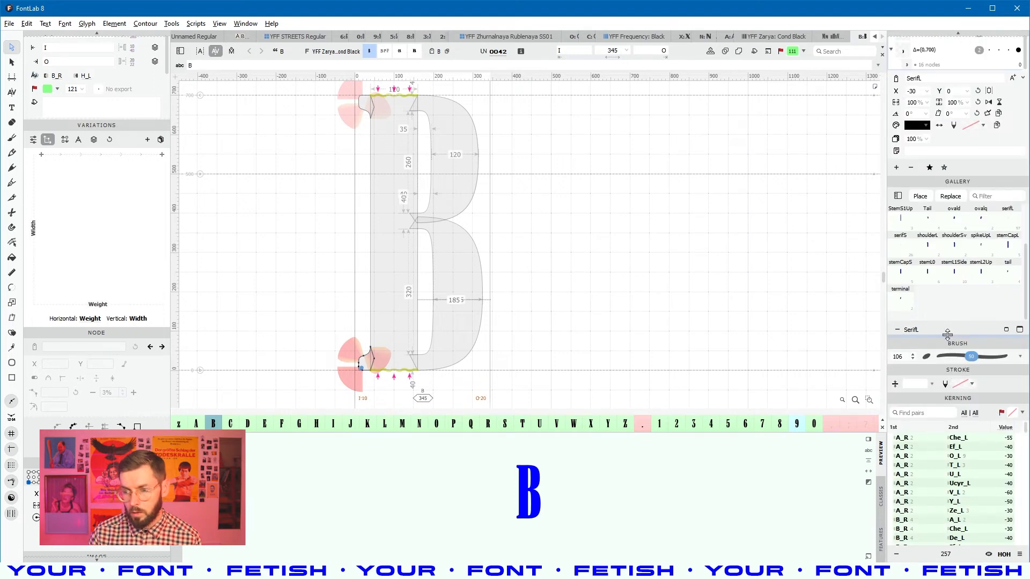
{"action": "scroll", "coordinate": [955, 348], "scroll_direction": "up", "scroll_amount": 5}
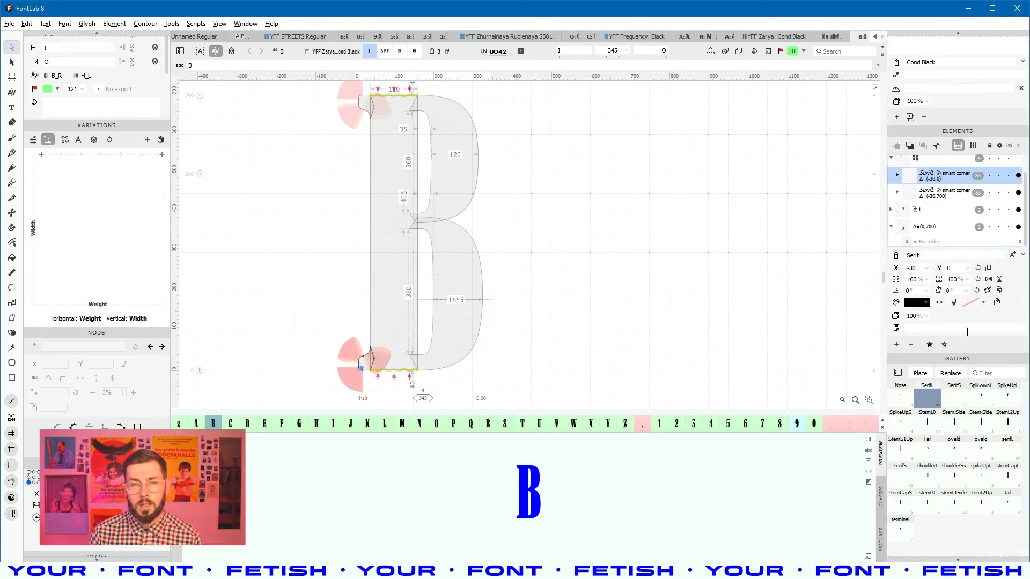
{"action": "scroll", "coordinate": [967, 332], "scroll_direction": "up", "scroll_amount": 3}
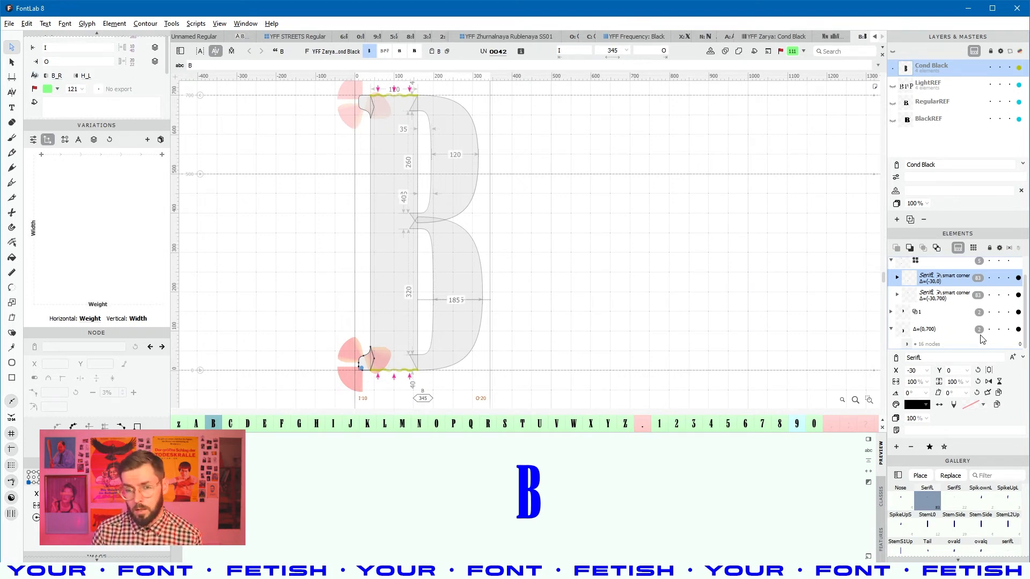
{"action": "scroll", "coordinate": [922, 298], "scroll_direction": "up", "scroll_amount": 1}
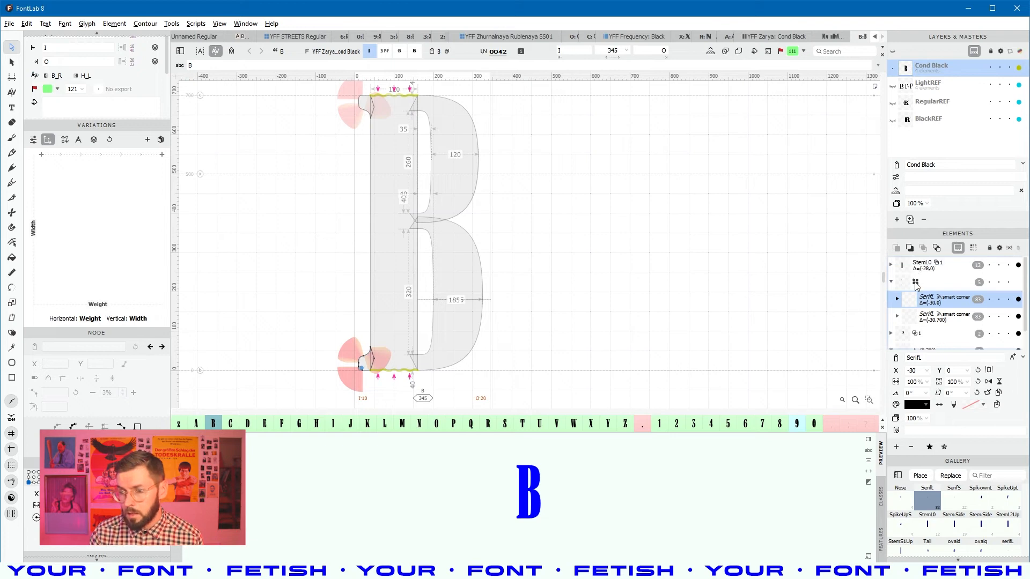
Step: Select the StemL0 element of B and add the Cyrillic letters Р, Н and Ш after the B in the text line
{"action": "left_click", "coordinate": [923, 271]}
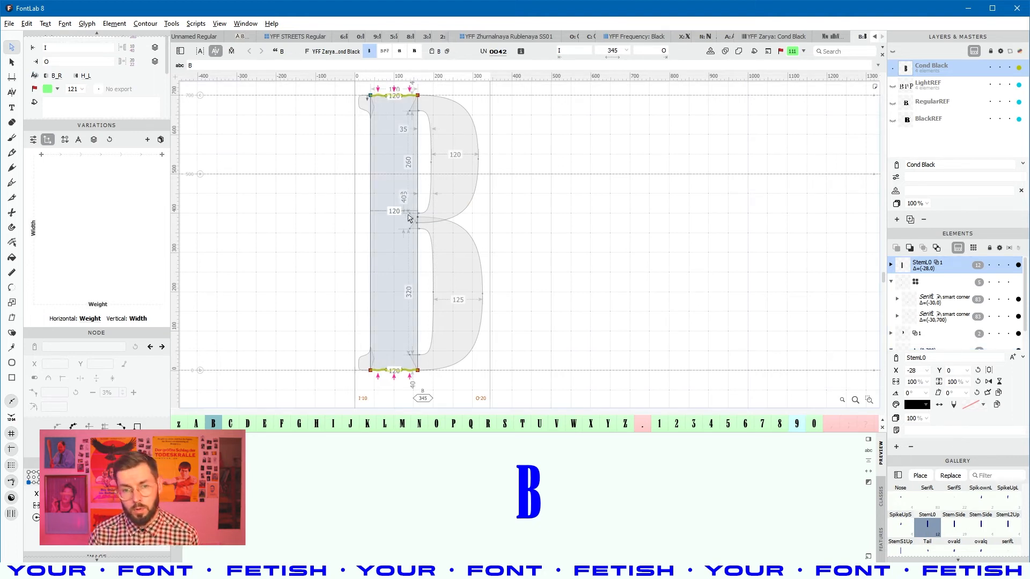
{"action": "left_click", "coordinate": [254, 67]}
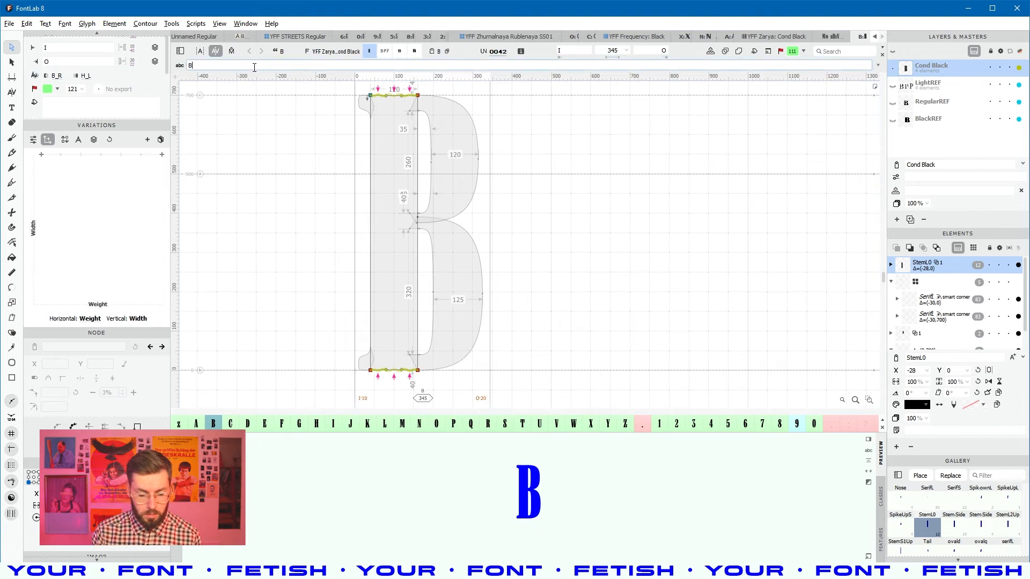
{"action": "type", "text": "P"}
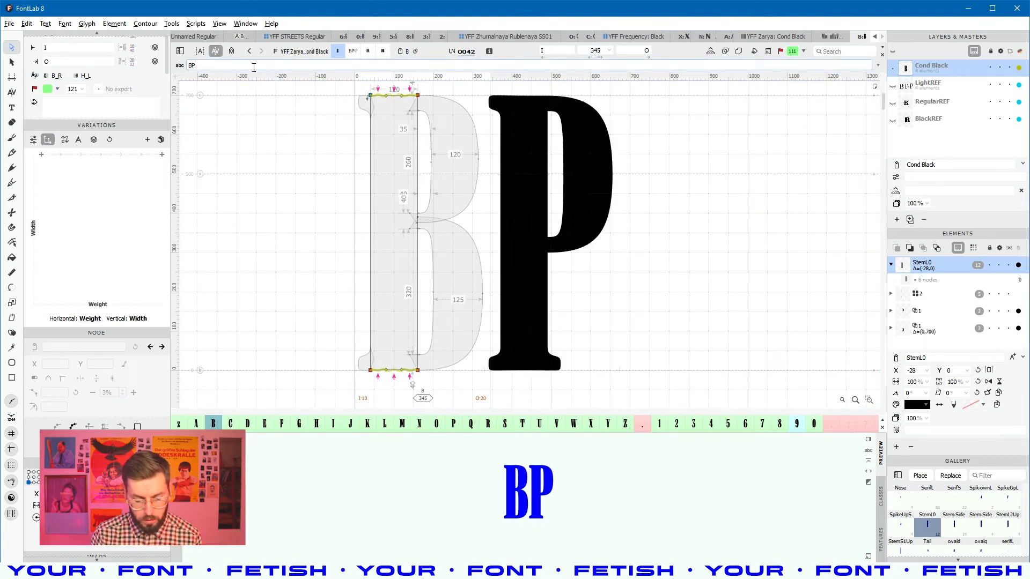
{"action": "key", "text": "shift"}
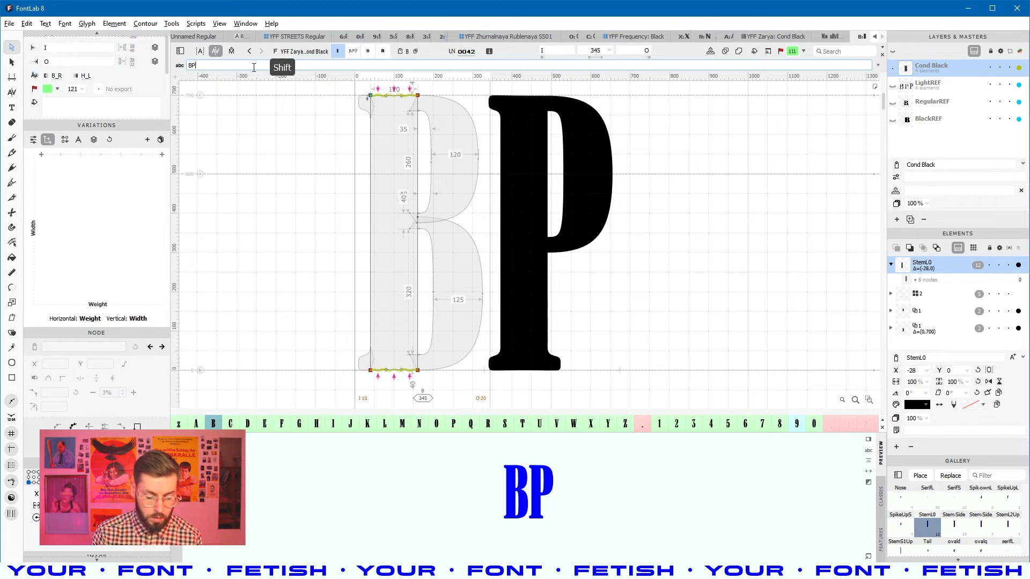
{"action": "type", "text": "H"}
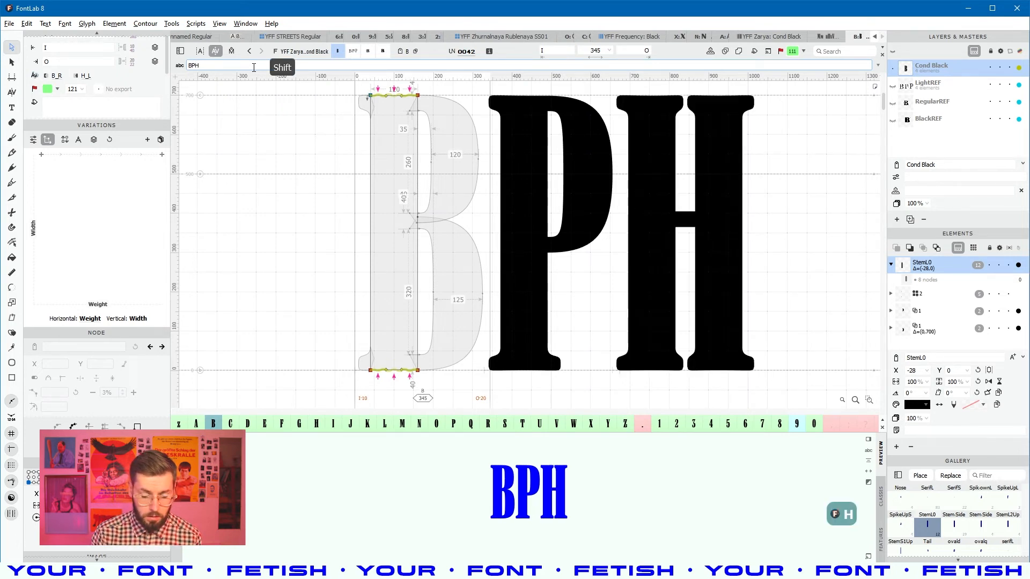
{"action": "type", "text": "Ш"}
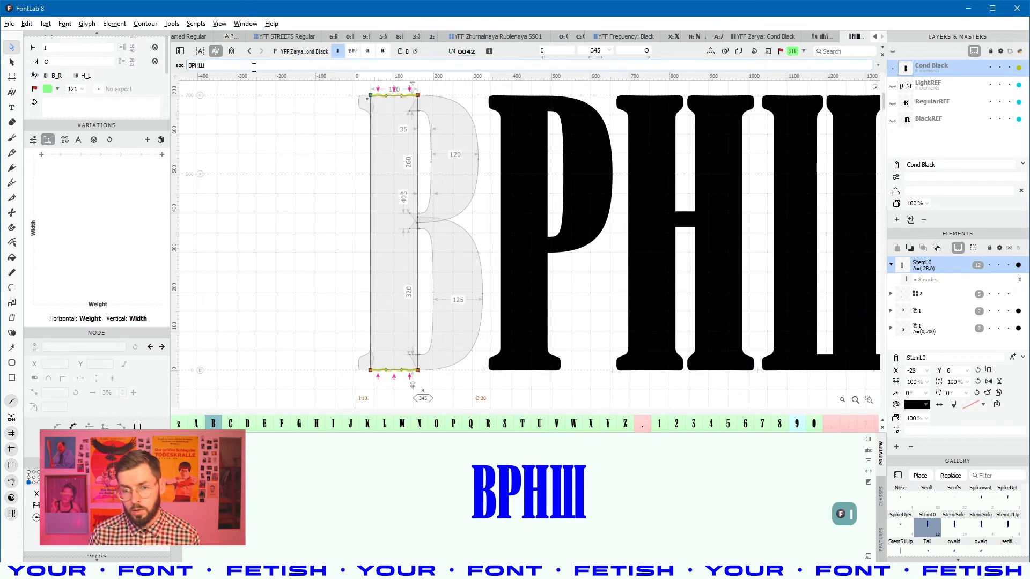
Step: Select the left edge of the B's StemL0 element and move it outward to X -30, making the stem 190 units wide
{"action": "key", "text": "space"}
{"action": "left_click_drag", "start_coordinate": [712, 218], "coordinate": [579, 223]}
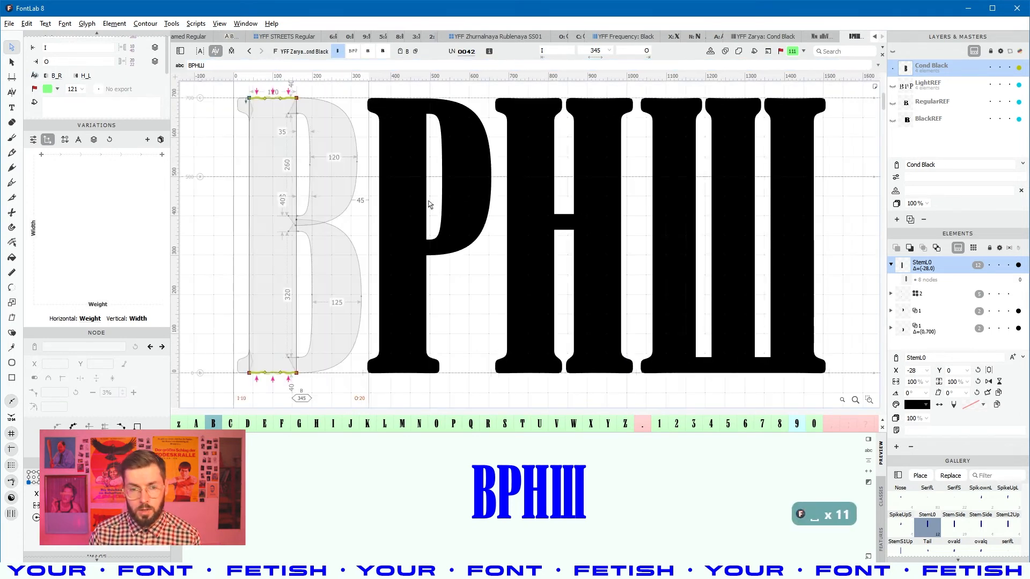
{"action": "scroll", "coordinate": [429, 205], "scroll_direction": "down", "scroll_amount": 2}
{"action": "left_click", "coordinate": [279, 330]}
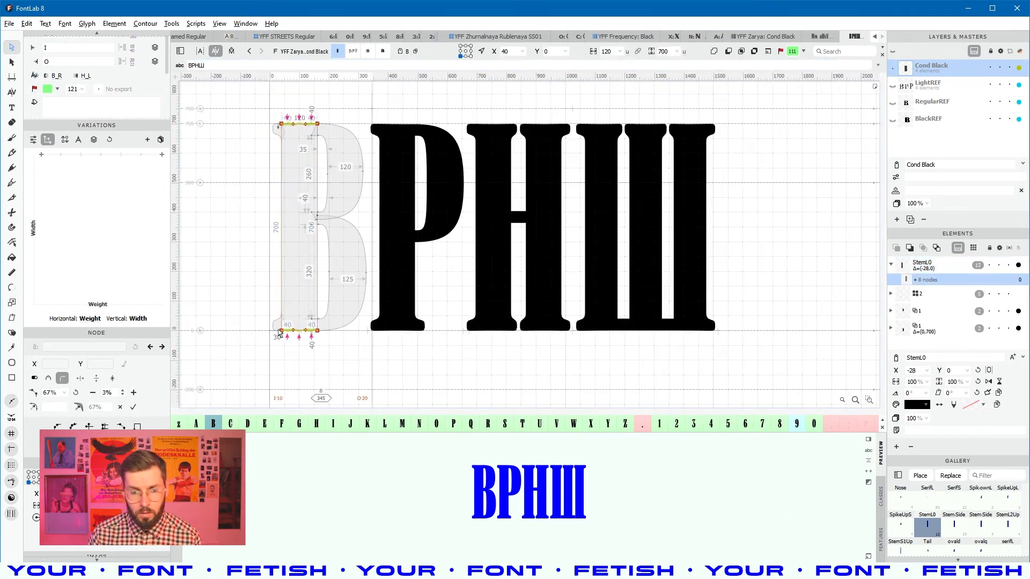
{"action": "left_click", "coordinate": [281, 265]}
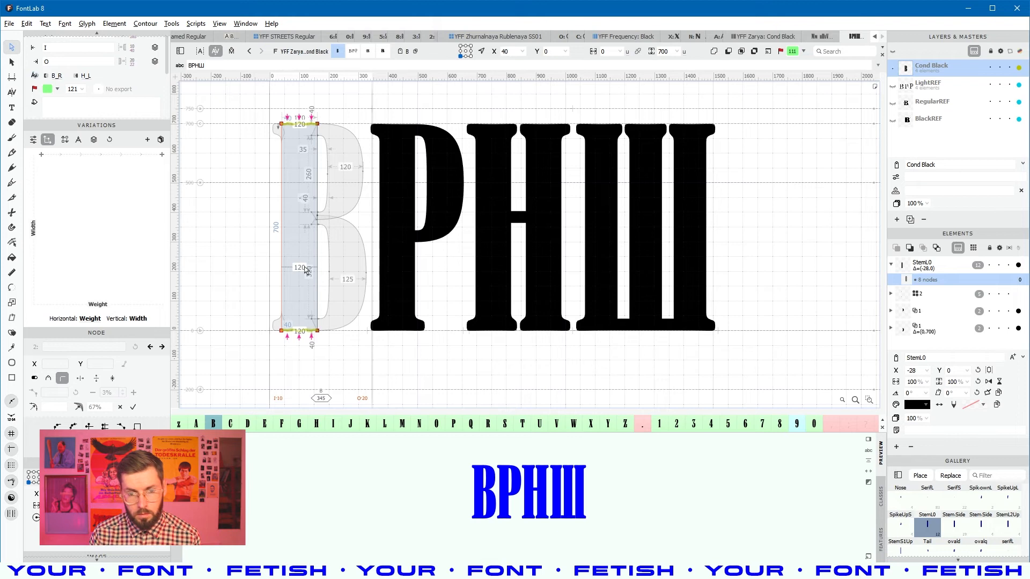
{"action": "key", "text": "shift+Left"}
{"action": "key", "text": "shift+Left"}
{"action": "key", "text": "shift+Left"}
{"action": "key", "text": "shift+Left"}
{"action": "key", "text": "shift+Left"}
{"action": "key", "text": "shift+Left"}
{"action": "key", "text": "shift+Left"}
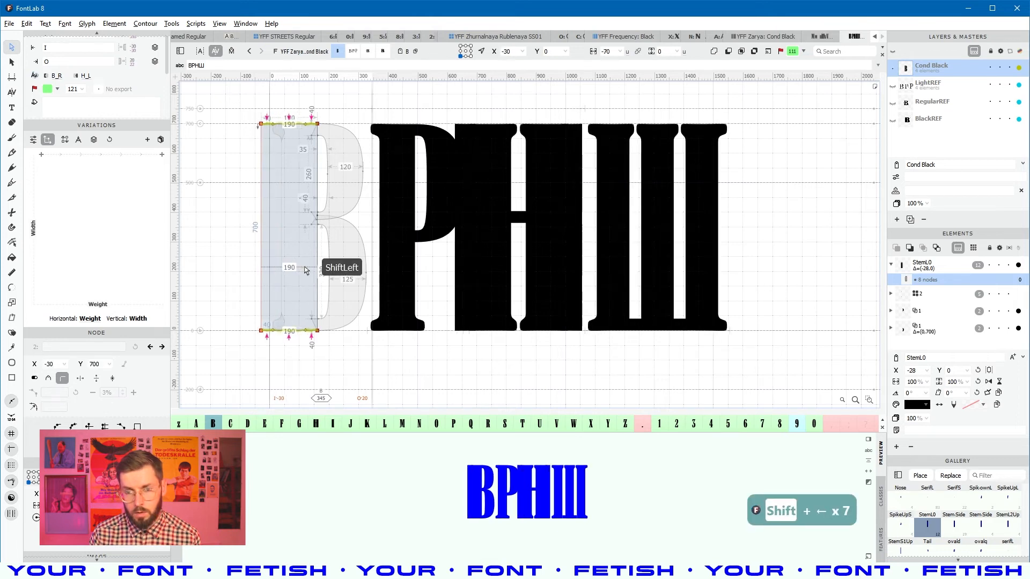
Step: Move the left edge of StemL0 inward and settle it at X 40, making the stem 120 units wide
{"action": "key", "text": "shift+Right"}
{"action": "key", "text": "shift+Right"}
{"action": "key", "text": "shift+Right"}
{"action": "key", "text": "shift+Right"}
{"action": "key", "text": "shift+Right"}
{"action": "key", "text": "shift+Right"}
{"action": "key", "text": "shift+Right"}
{"action": "key", "text": "shift+Right"}
{"action": "key", "text": "shift+Right"}
{"action": "key", "text": "shift+Left"}
{"action": "key", "text": "shift+Left"}
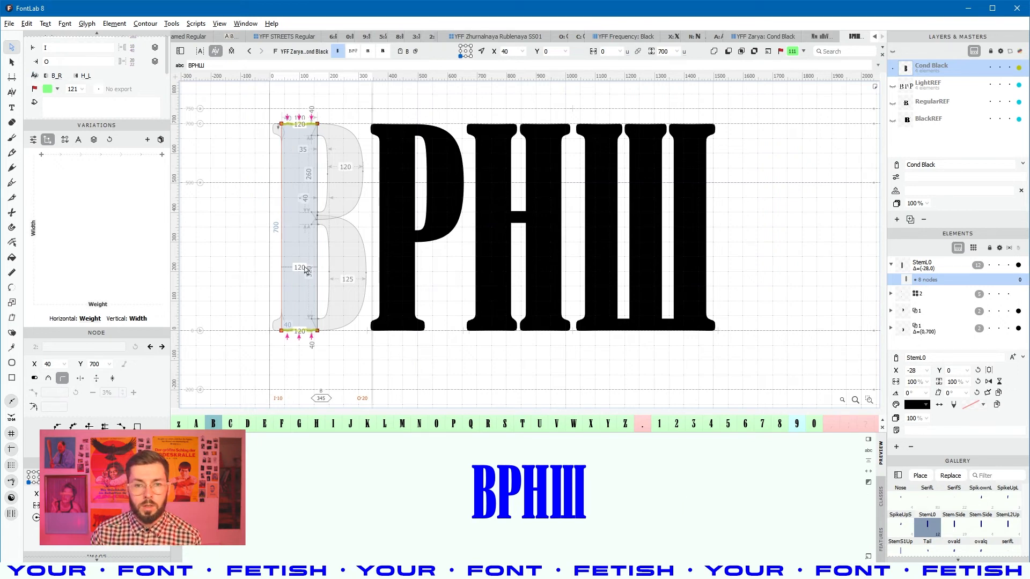
Step: Open the Cyrillic Р for editing and follow its component to the source Latin P
{"action": "double_click", "coordinate": [380, 275]}
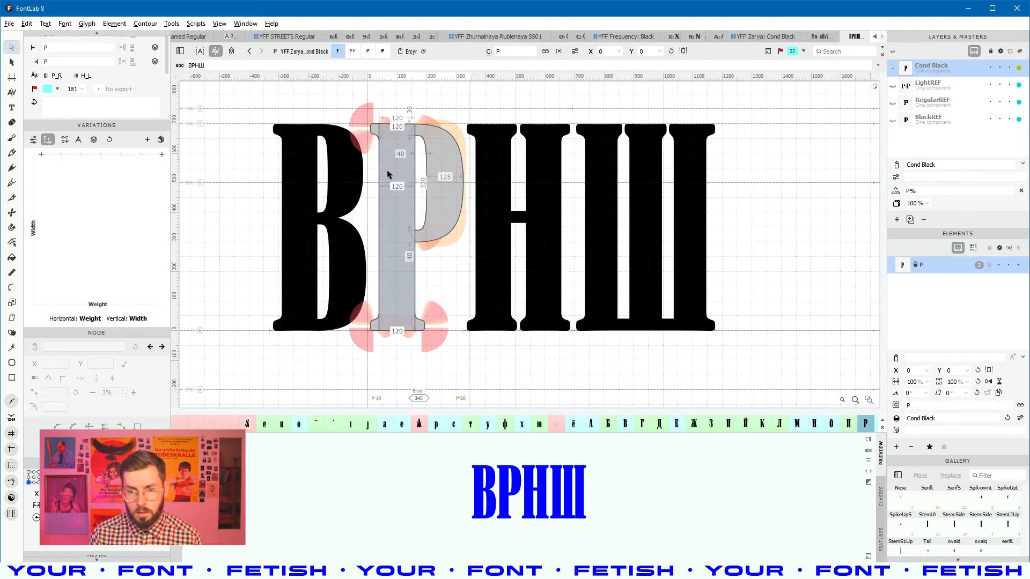
{"action": "double_click", "coordinate": [403, 267]}
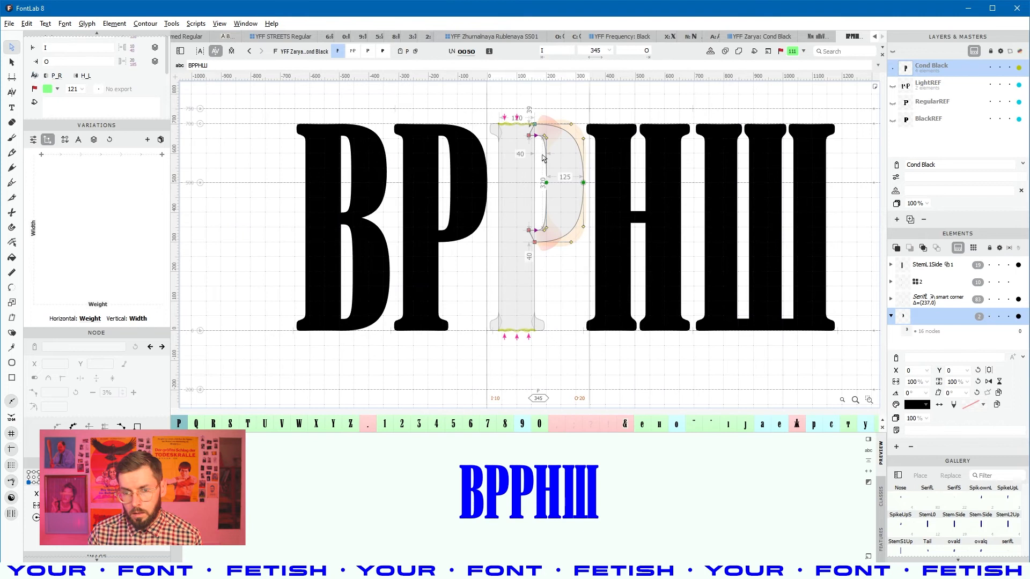
Step: Select the shared stem elements in the Latin P and the Cyrillic Ш, and add an F at the end of the text line
{"action": "left_click", "coordinate": [517, 196]}
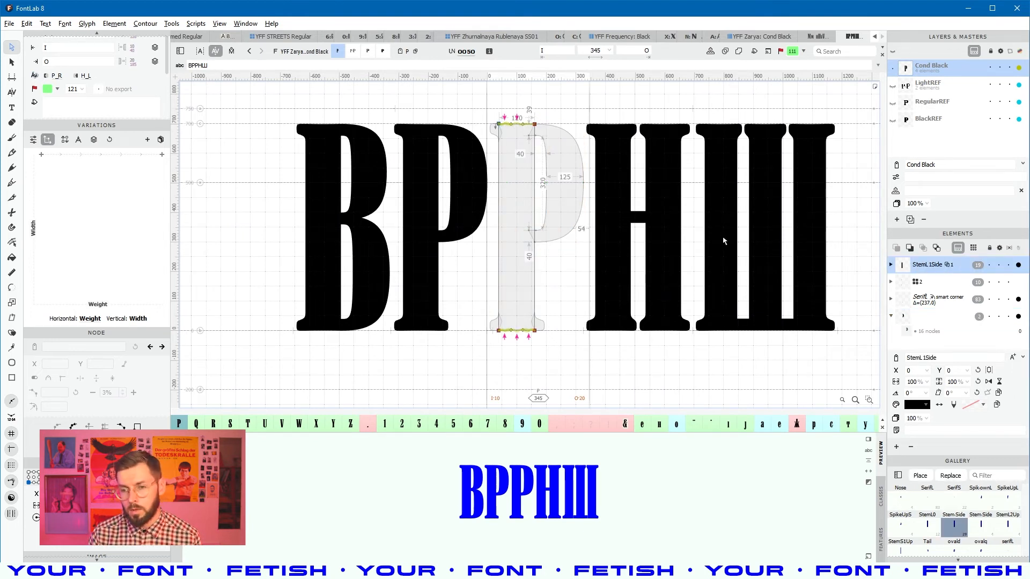
{"action": "double_click", "coordinate": [717, 253]}
{"action": "left_click", "coordinate": [760, 239]}
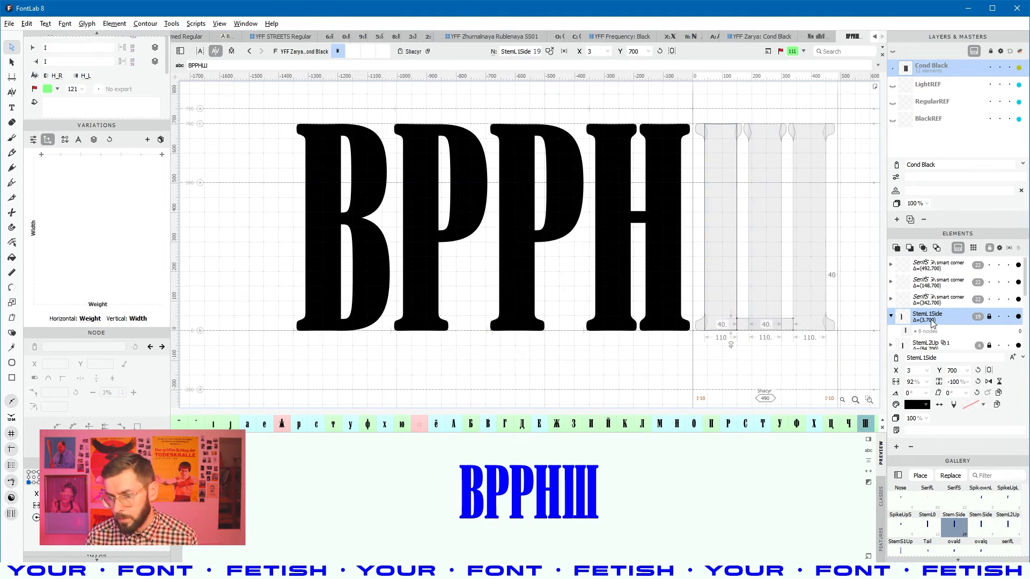
{"action": "left_click", "coordinate": [762, 252]}
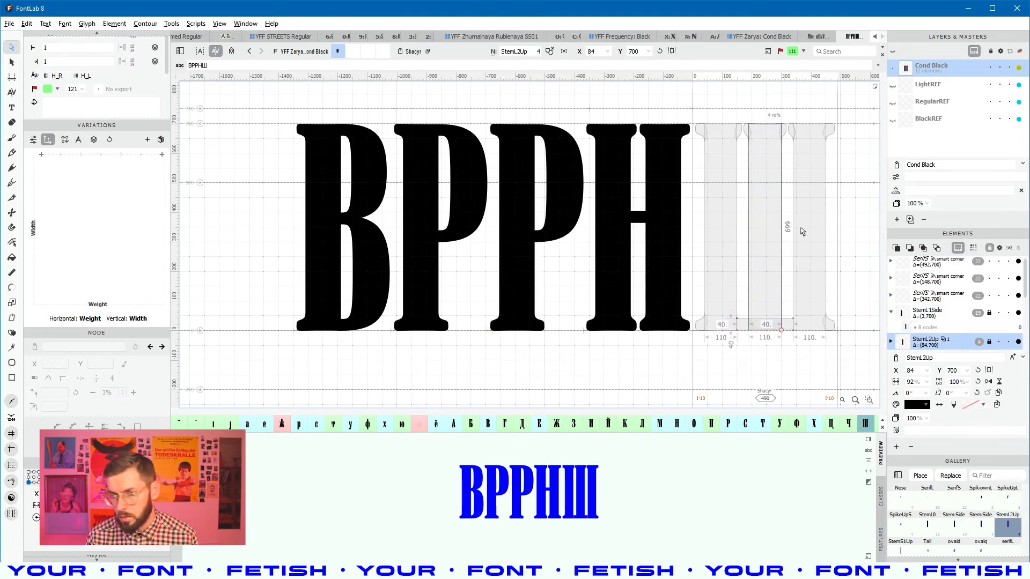
{"action": "double_click", "coordinate": [807, 268]}
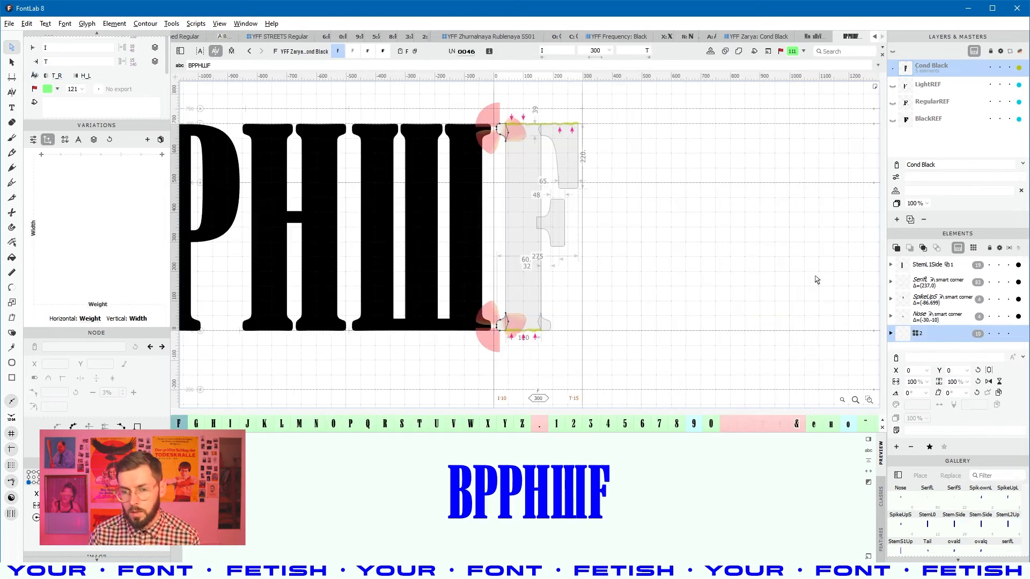
Step: Select the left edge of the F's StemL1Side element, shift it outward, and bring it back to X 40
{"action": "left_click", "coordinate": [529, 273]}
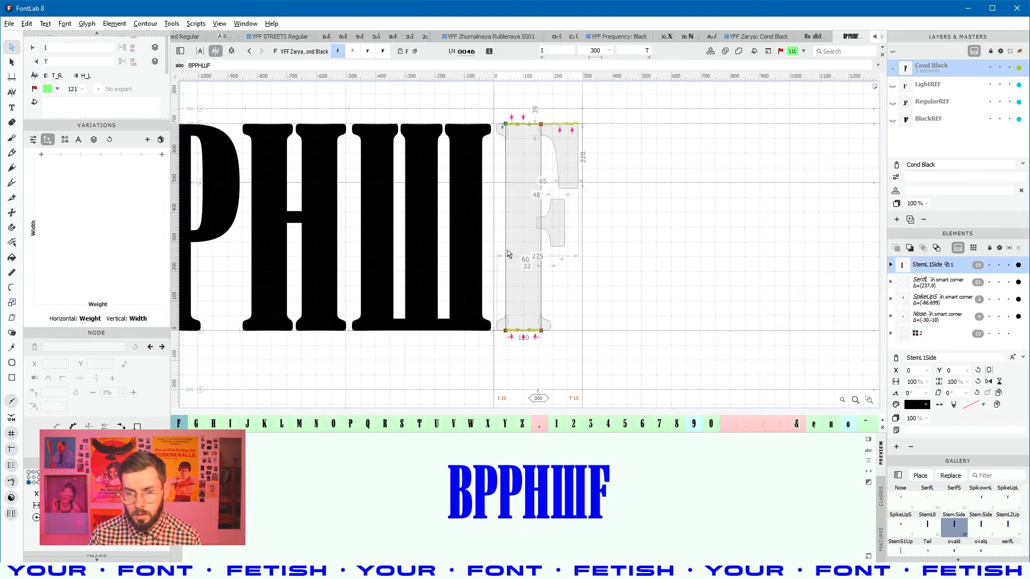
{"action": "left_click", "coordinate": [509, 254]}
{"action": "key", "text": "shift+Left"}
{"action": "key", "text": "shift+Left"}
{"action": "key", "text": "shift+Left"}
{"action": "key", "text": "shift+Left"}
{"action": "key", "text": "shift+Right"}
{"action": "key", "text": "shift+Right"}
{"action": "key", "text": "shift+Right"}
{"action": "key", "text": "shift+Right"}
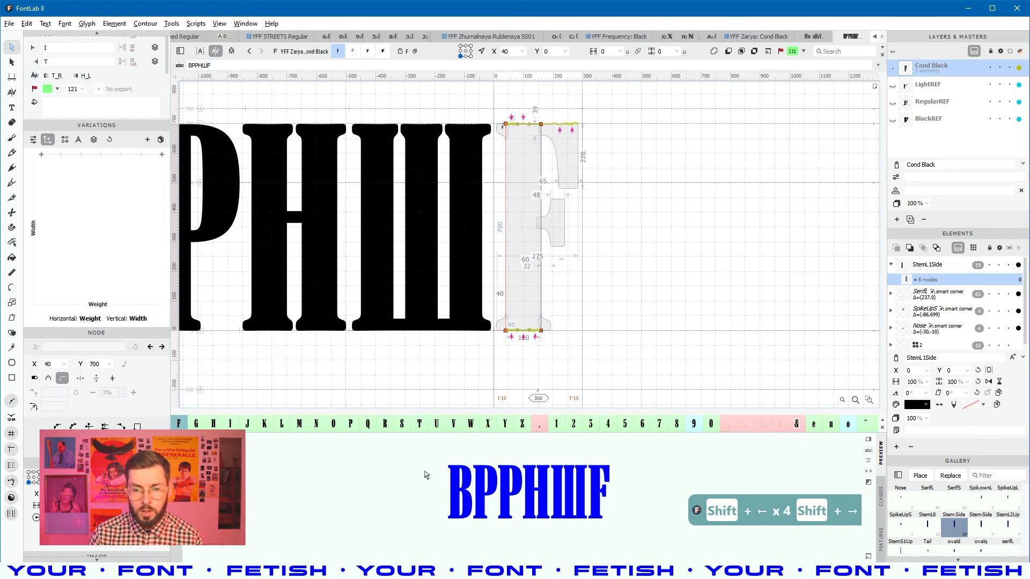
Step: Select the upper nodes of the SerifL smart corner at the foot of the F and raise them to Y 170
{"action": "left_click", "coordinate": [547, 326]}
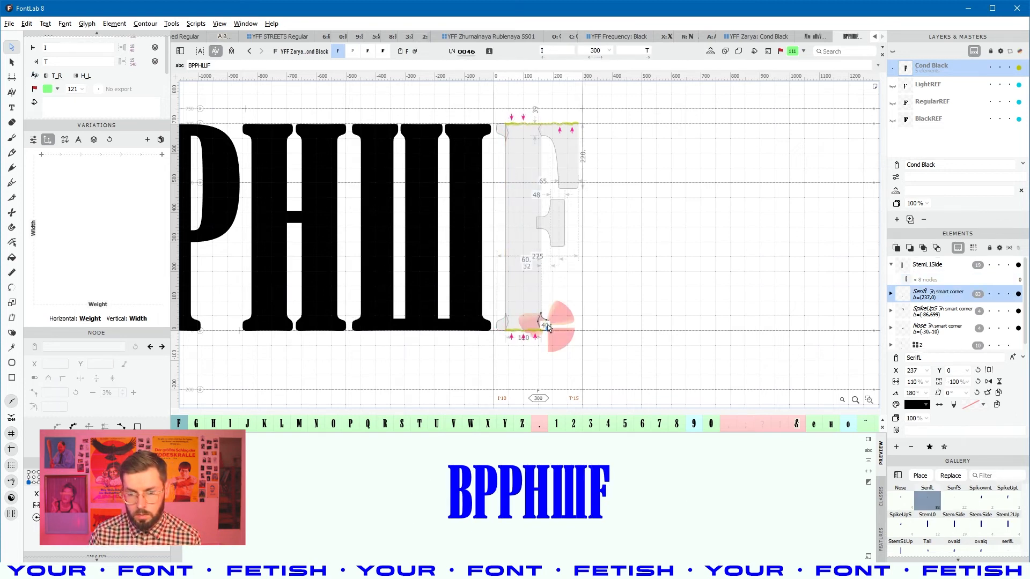
{"action": "scroll", "coordinate": [547, 326], "scroll_direction": "up", "scroll_amount": 3}
{"action": "left_click", "coordinate": [512, 333]}
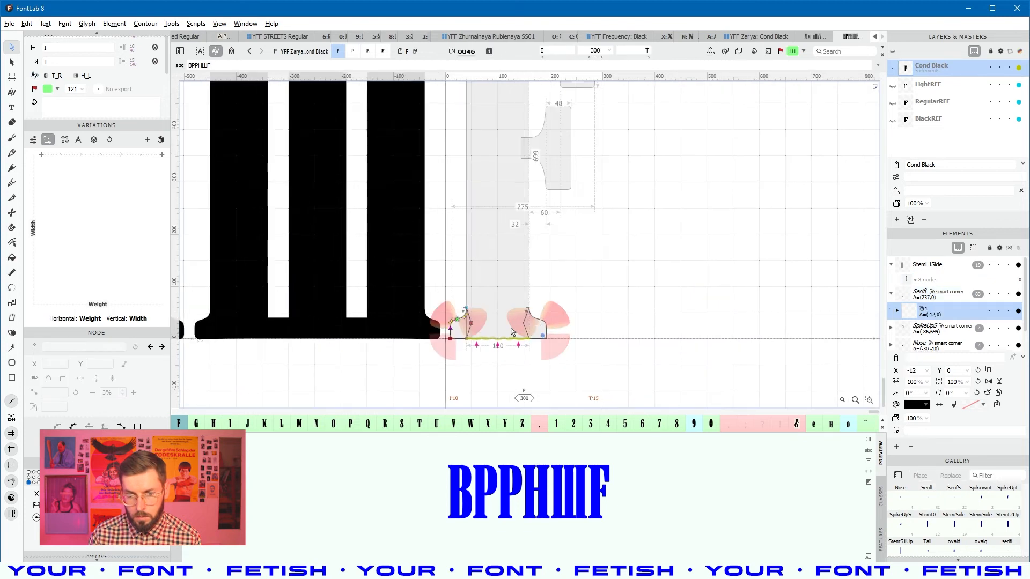
{"action": "left_click_drag", "start_coordinate": [489, 296], "coordinate": [444, 332]}
{"action": "scroll", "coordinate": [620, 275], "scroll_direction": "down", "scroll_amount": 3}
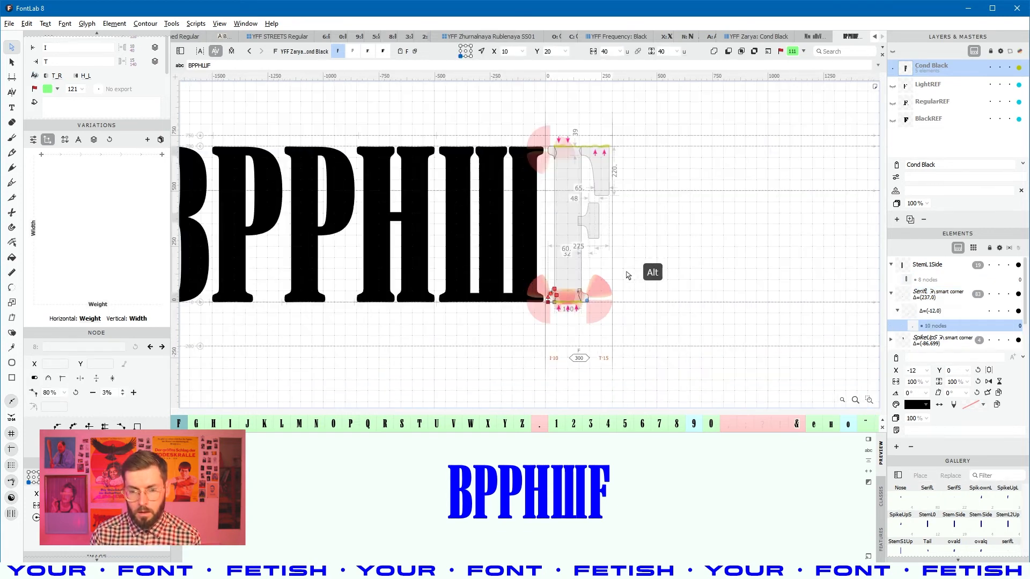
{"action": "key", "text": "shift+Up"}
{"action": "key", "text": "shift+Up"}
{"action": "key", "text": "shift+Up"}
{"action": "key", "text": "shift+Up"}
{"action": "key", "text": "shift+Up"}
{"action": "key", "text": "shift+Up"}
{"action": "key", "text": "shift+Up"}
{"action": "key", "text": "shift+Up"}
{"action": "key", "text": "shift+Up"}
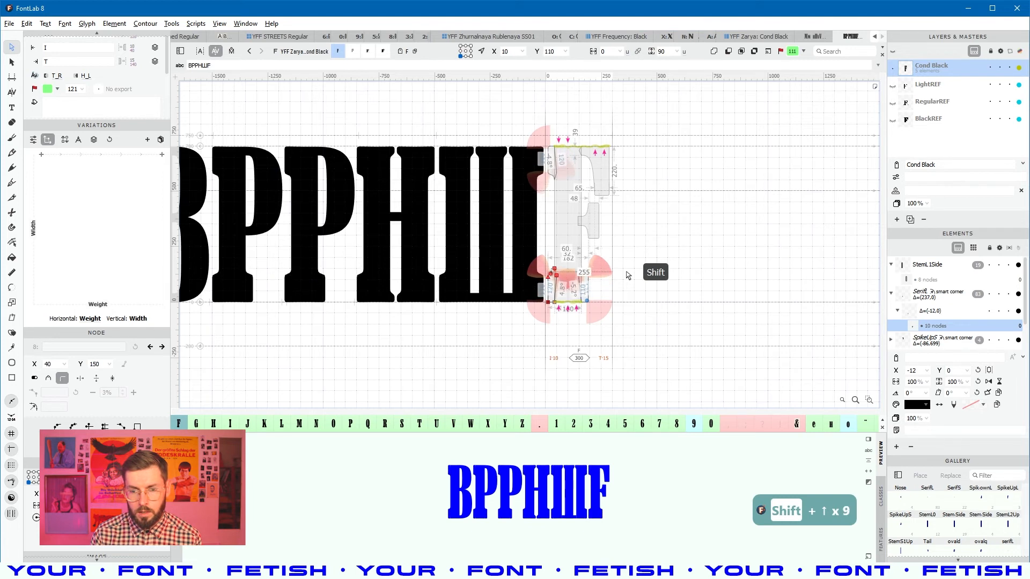
{"action": "key", "text": "shift+Up"}
{"action": "key", "text": "shift+Up"}
{"action": "key", "text": "shift+Up"}
{"action": "key", "text": "shift+Up"}
{"action": "key", "text": "shift+Up"}
{"action": "key", "text": "shift+Up"}
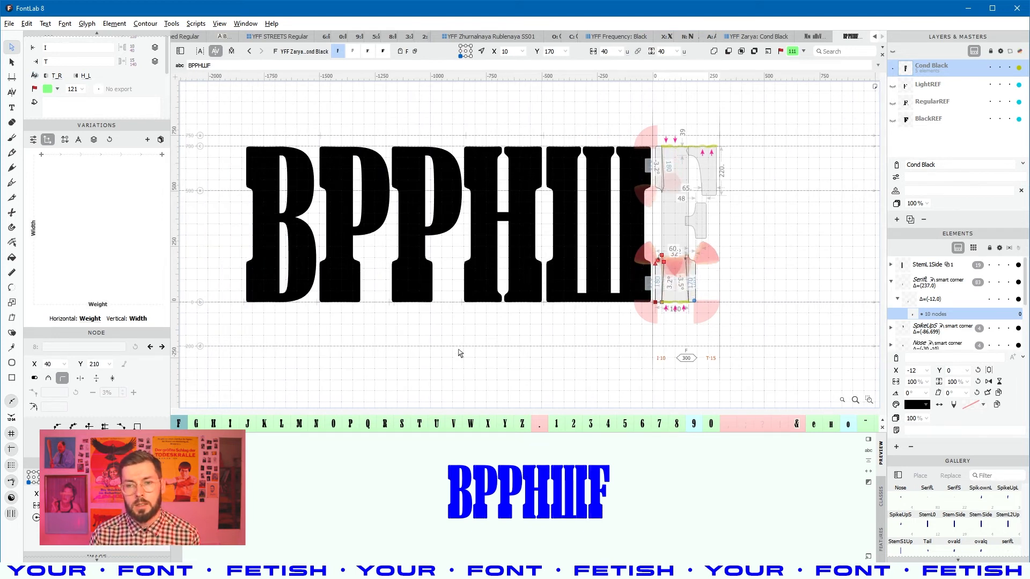
{"action": "left_click", "coordinate": [563, 345]}
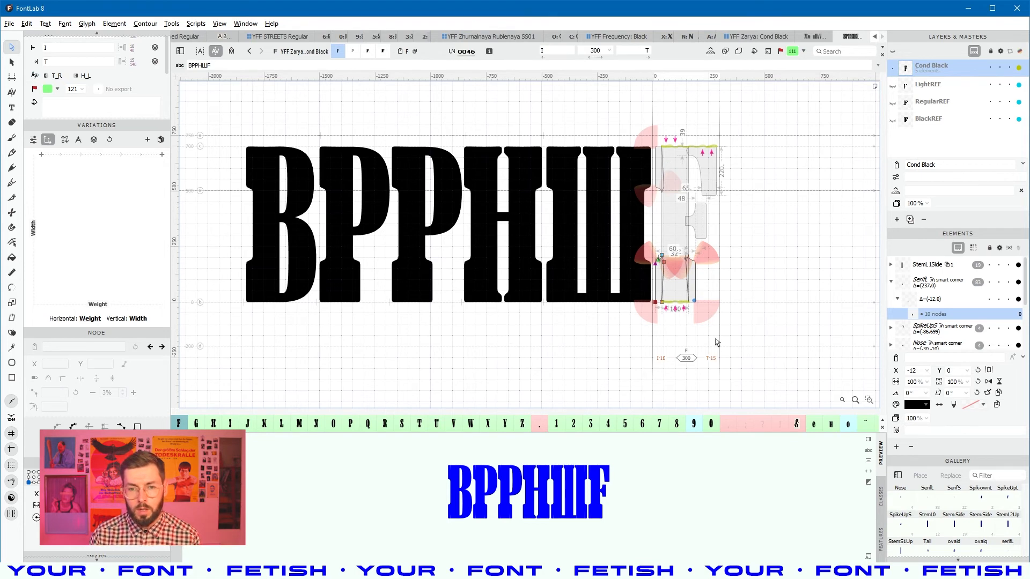
{"action": "left_click", "coordinate": [718, 343]}
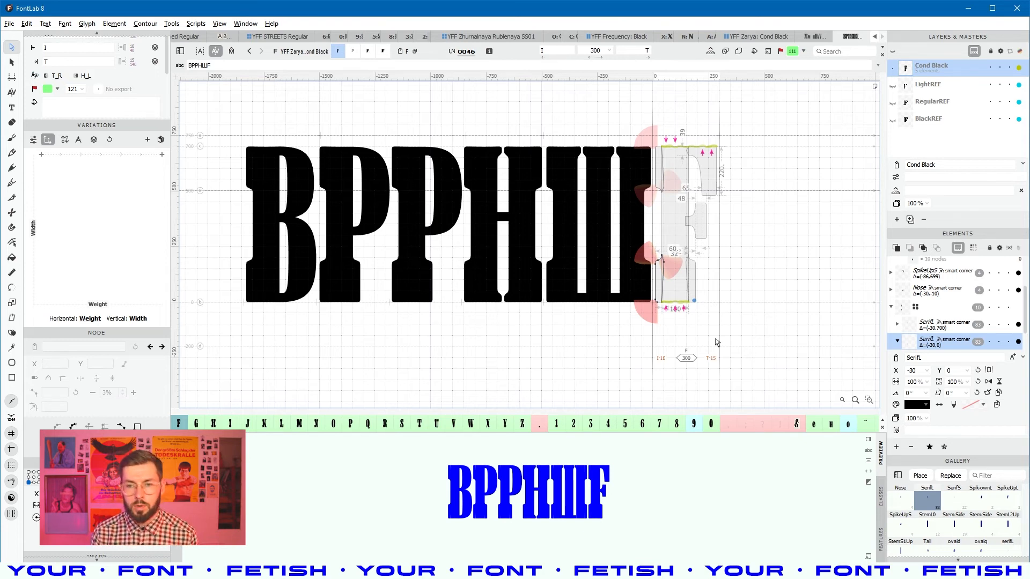
Step: Open the Latin P, select the upper nodes of its right foot serif, and shift them outward and back
{"action": "double_click", "coordinate": [416, 285]}
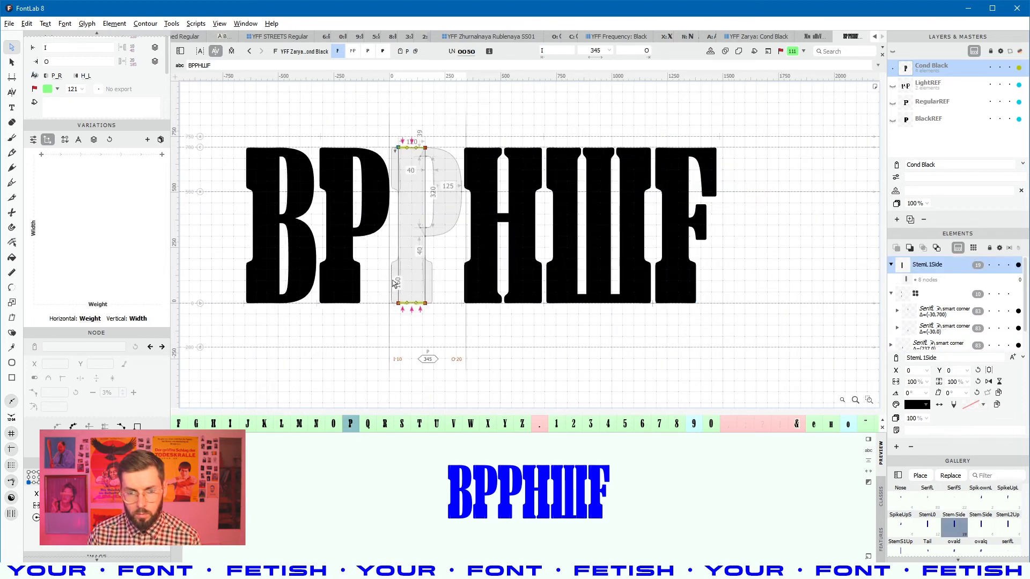
{"action": "double_click", "coordinate": [392, 282]}
{"action": "double_click", "coordinate": [398, 185]}
{"action": "left_click_drag", "start_coordinate": [445, 247], "coordinate": [409, 275]}
{"action": "key", "text": "shift+Right"}
{"action": "key", "text": "shift+Right"}
{"action": "key", "text": "shift+Right"}
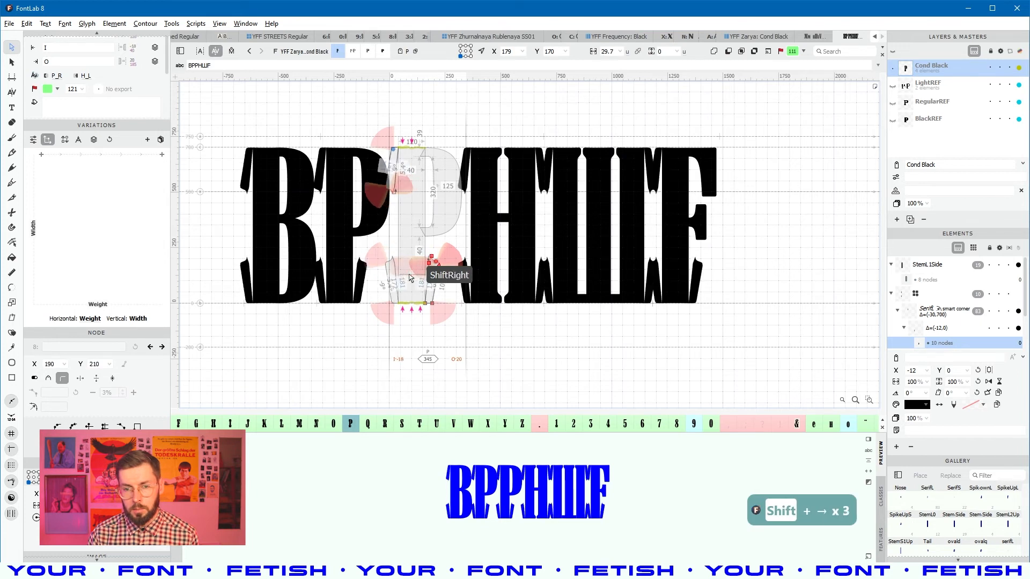
{"action": "key", "text": "shift+Left"}
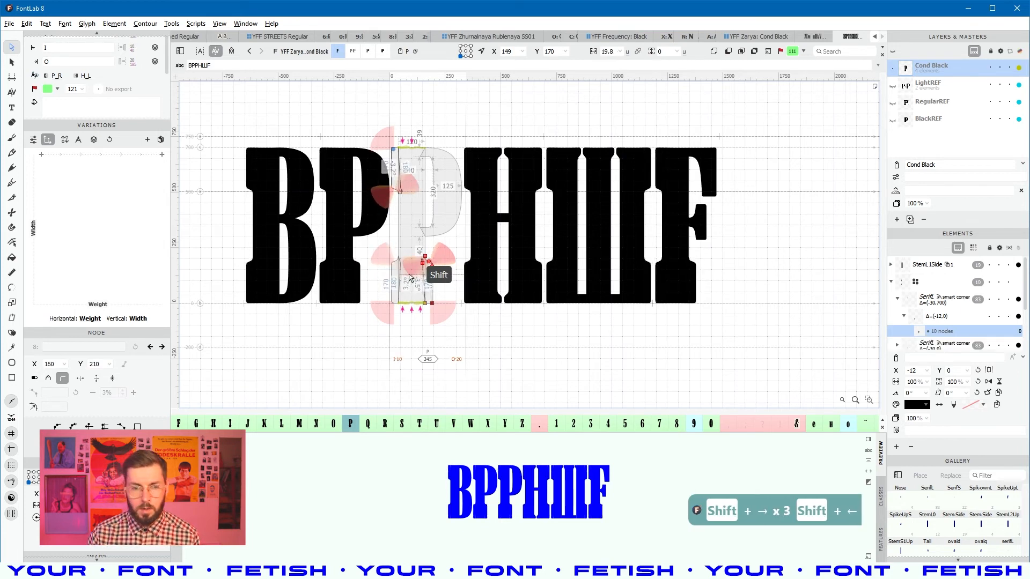
Step: Open the B, select the outer tip node of its SerifL smart corner, and move it outward to X -40
{"action": "double_click", "coordinate": [337, 254]}
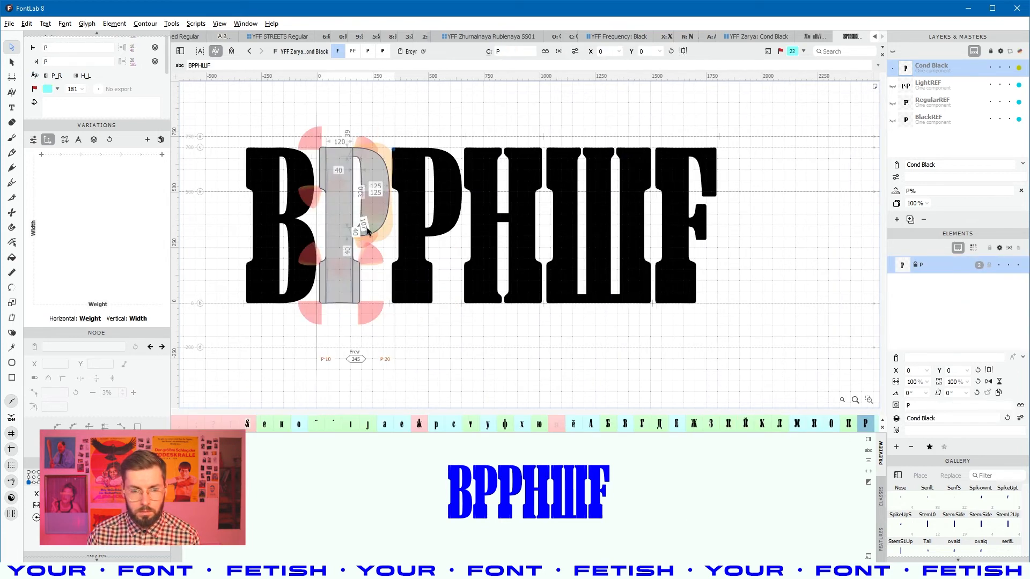
{"action": "double_click", "coordinate": [303, 262]}
{"action": "left_click", "coordinate": [259, 248]}
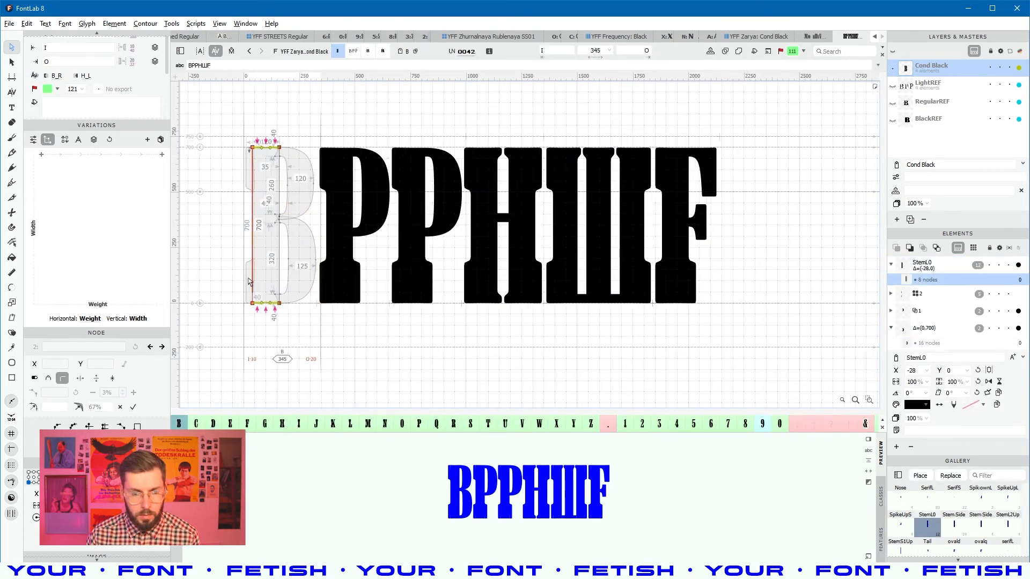
{"action": "left_click", "coordinate": [249, 279]}
{"action": "left_click", "coordinate": [248, 277]}
{"action": "double_click", "coordinate": [244, 268]}
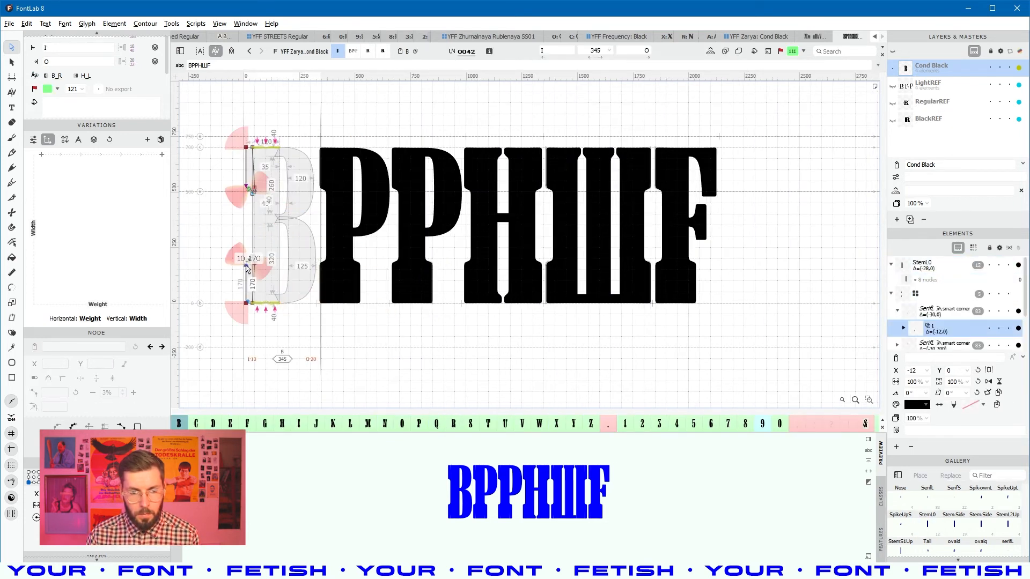
{"action": "key", "text": "shift+Left"}
{"action": "key", "text": "shift+Left"}
{"action": "key", "text": "shift+Left"}
{"action": "key", "text": "shift+Left"}
{"action": "key", "text": "shift+Left"}
{"action": "key", "text": "shift+Left"}
{"action": "key", "text": "shift+Left"}
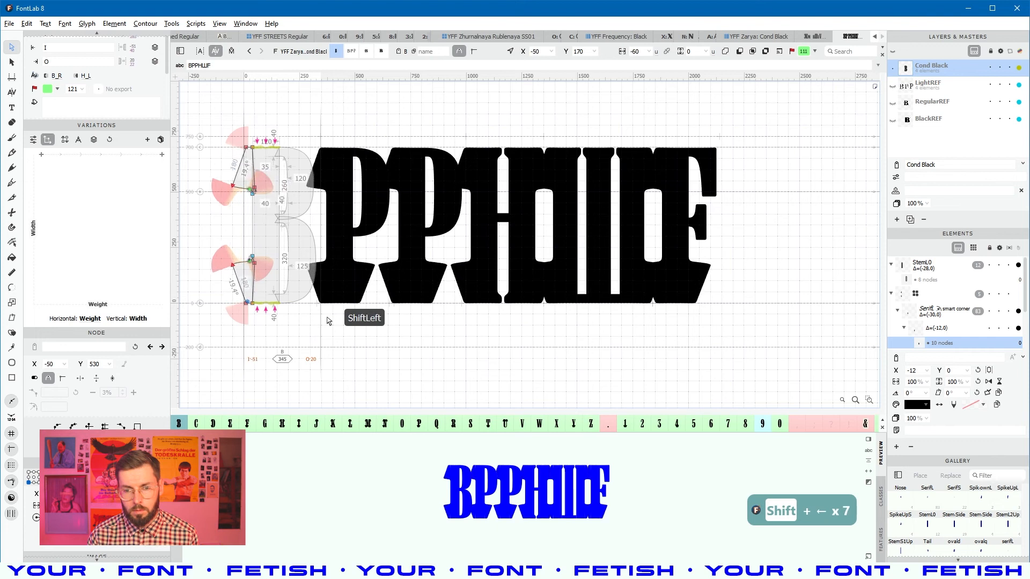
{"action": "key", "text": "shift+Right"}
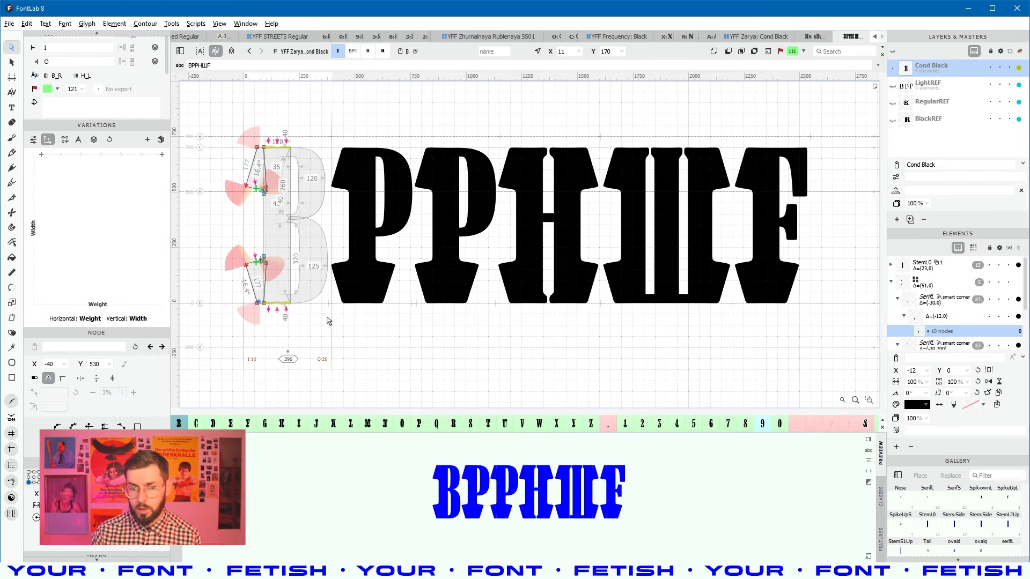
Step: Switch to the NHO text of the YFF Frequency font and select the left stem of the H
{"action": "left_click", "coordinate": [623, 39]}
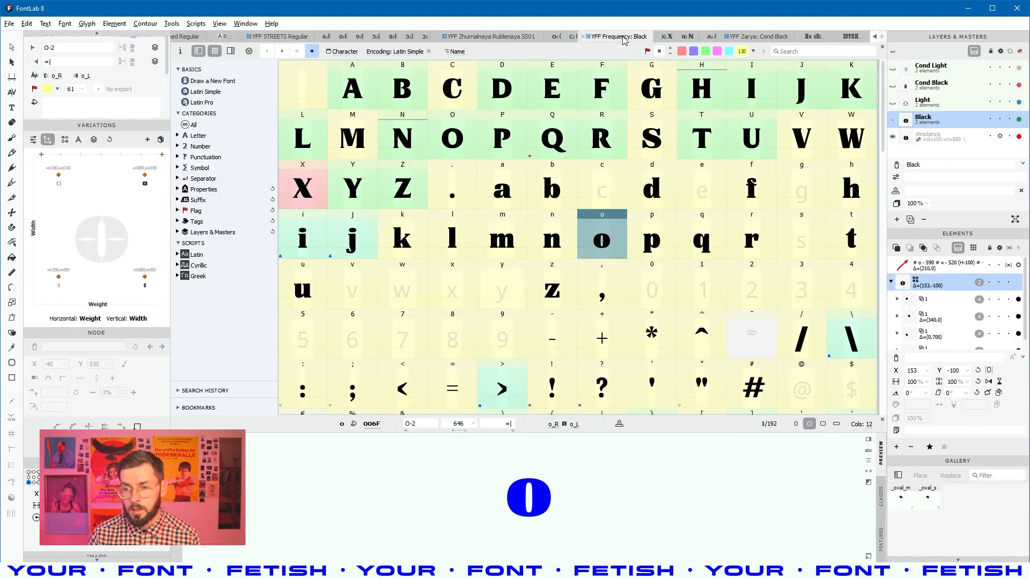
{"action": "left_click", "coordinate": [687, 37]}
{"action": "left_click", "coordinate": [530, 239]}
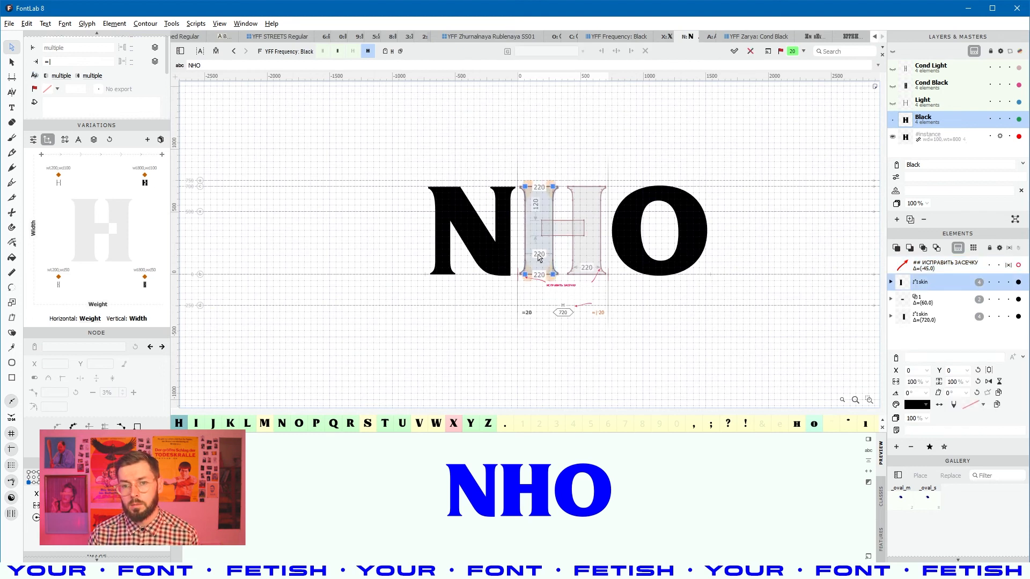
Step: Open the _corner.SRF_S glyph used by the foot serif of the H's left stem for editing
{"action": "scroll", "coordinate": [536, 262], "scroll_direction": "up", "scroll_amount": 2}
{"action": "scroll", "coordinate": [540, 320], "scroll_direction": "up", "scroll_amount": 5}
{"action": "double_click", "coordinate": [542, 322]}
{"action": "left_click_drag", "start_coordinate": [568, 309], "coordinate": [491, 273]}
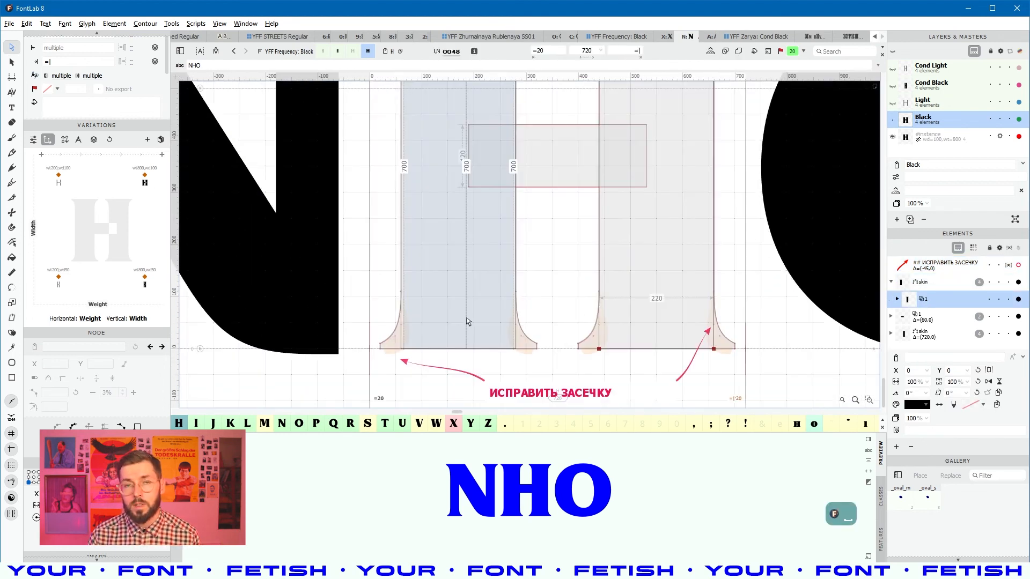
{"action": "double_click", "coordinate": [390, 340]}
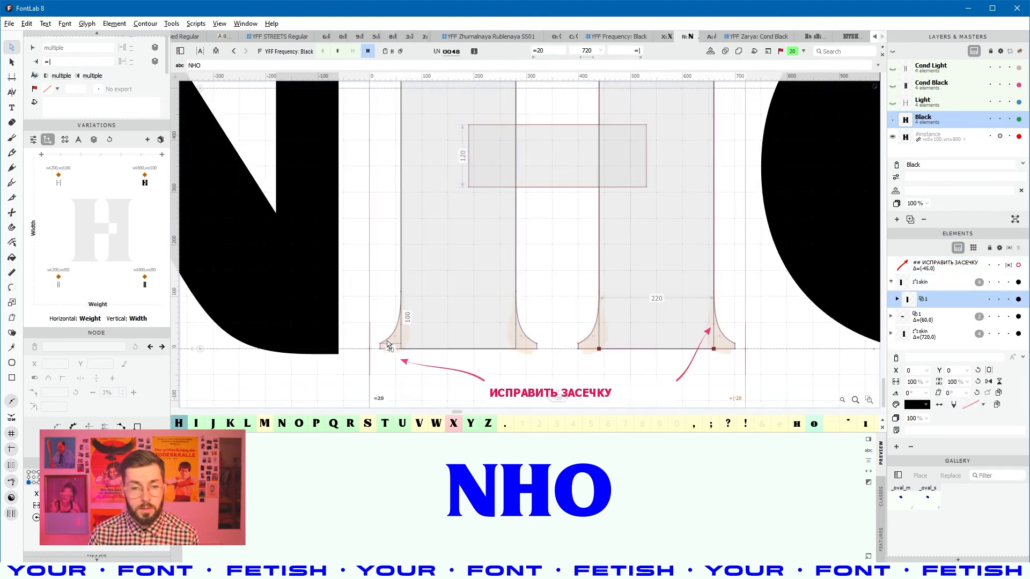
{"action": "double_click", "coordinate": [395, 336]}
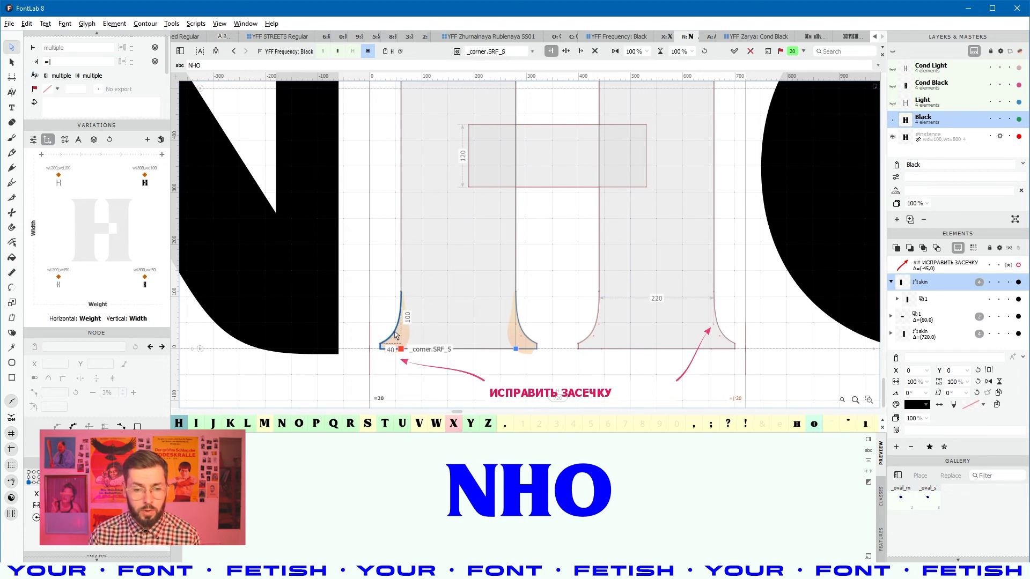
{"action": "scroll", "coordinate": [568, 295], "scroll_direction": "down", "scroll_amount": 2}
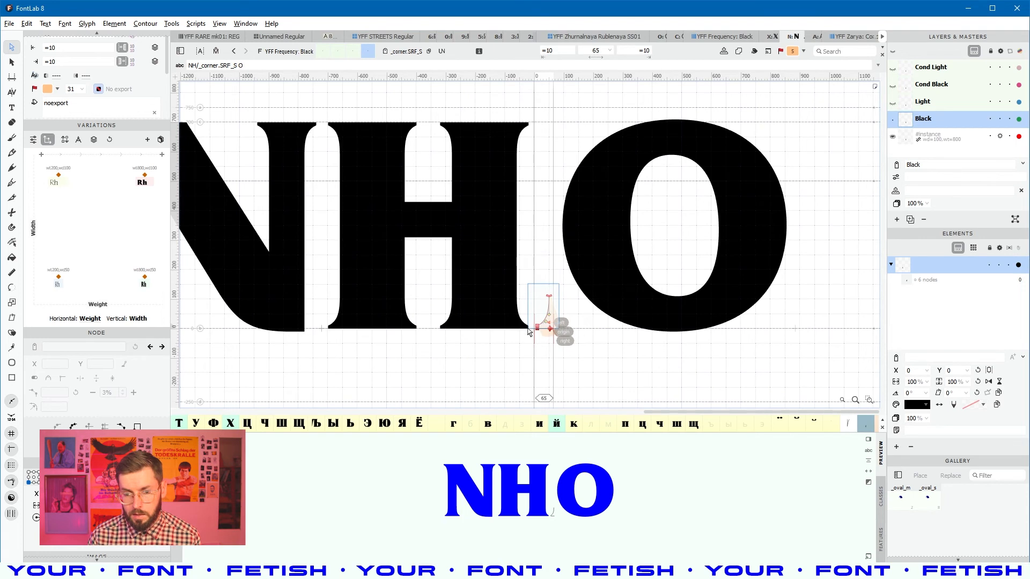
Step: Select the upper nodes of the _corner.SRF_S serif and raise them so the lower serif node sits at Y 140
{"action": "scroll", "coordinate": [553, 320], "scroll_direction": "up", "scroll_amount": 3}
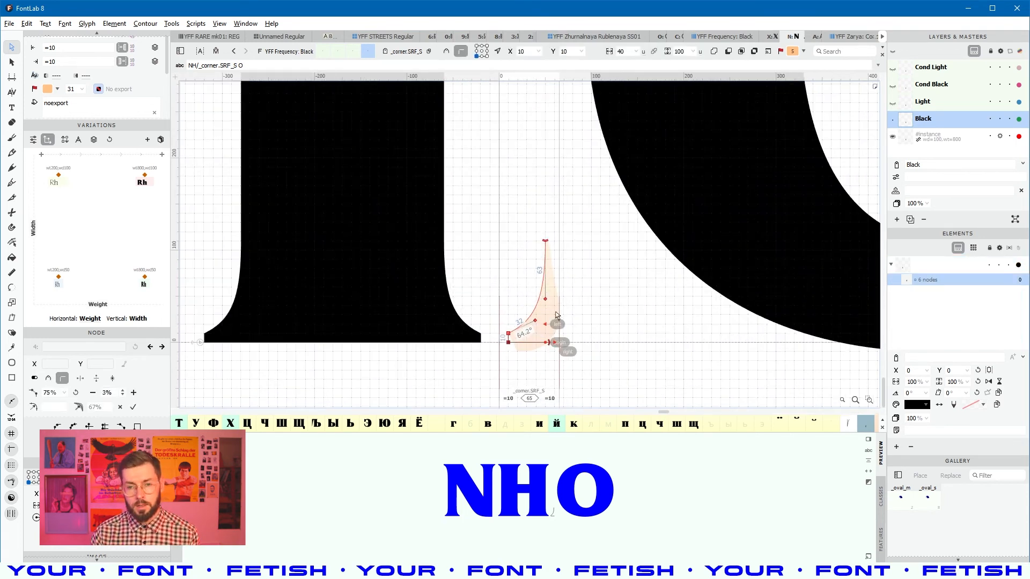
{"action": "scroll", "coordinate": [643, 298], "scroll_direction": "down", "scroll_amount": 2}
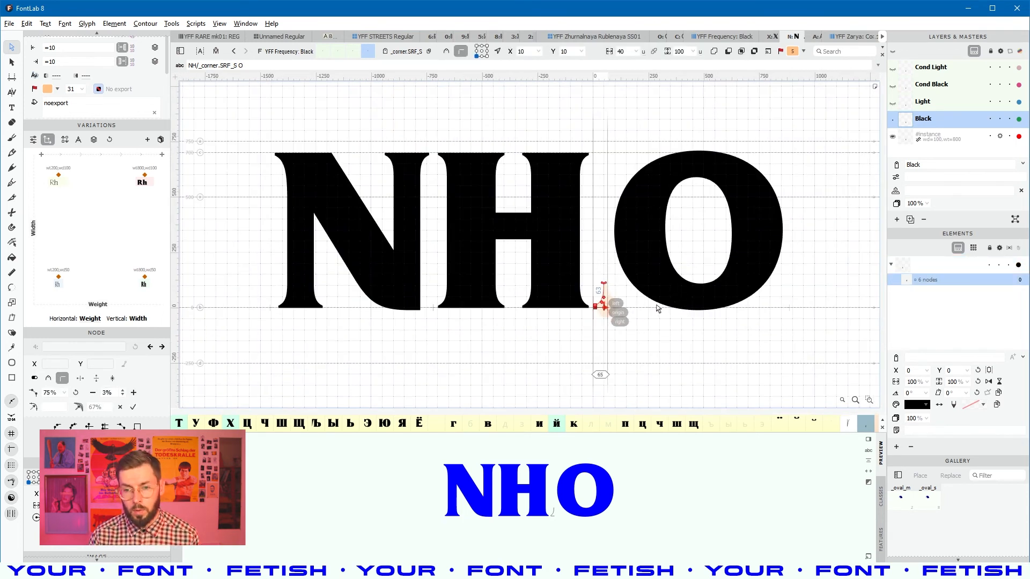
{"action": "key", "text": "shift+Up"}
{"action": "key", "text": "shift+Up"}
{"action": "key", "text": "shift+Up"}
{"action": "key", "text": "shift+Up"}
{"action": "key", "text": "shift+Up"}
{"action": "key", "text": "shift+Up"}
{"action": "key", "text": "shift+Up"}
{"action": "key", "text": "shift+Up"}
{"action": "key", "text": "shift+Up"}
{"action": "key", "text": "shift+Up"}
{"action": "key", "text": "shift+Up"}
{"action": "key", "text": "shift+Up"}
{"action": "key", "text": "shift+Up"}
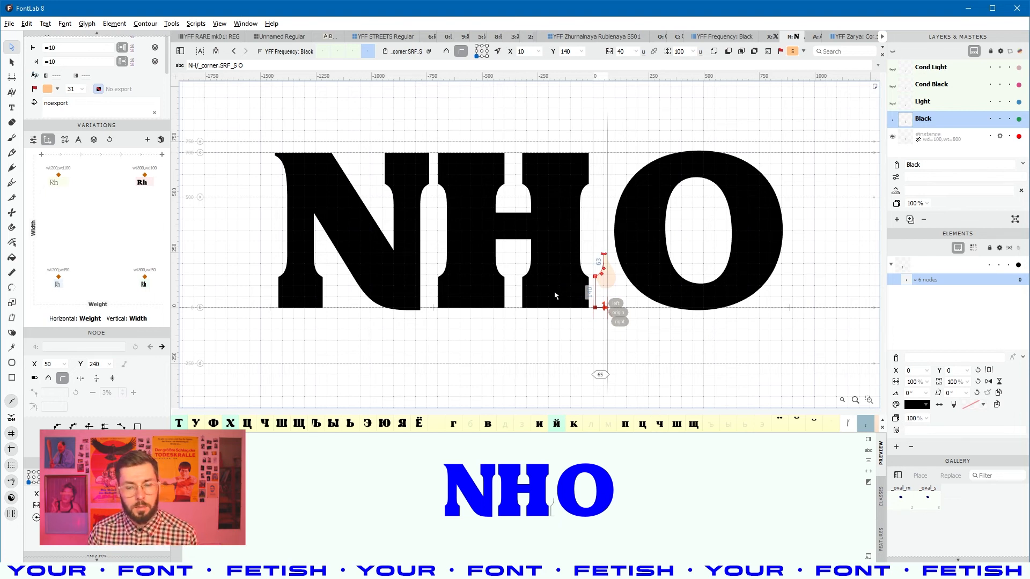
Step: Open the H, select the outer edge of its right stem, and move it inward until the linked stems are 90 units wide
{"action": "left_click", "coordinate": [471, 289]}
{"action": "double_click", "coordinate": [471, 289]}
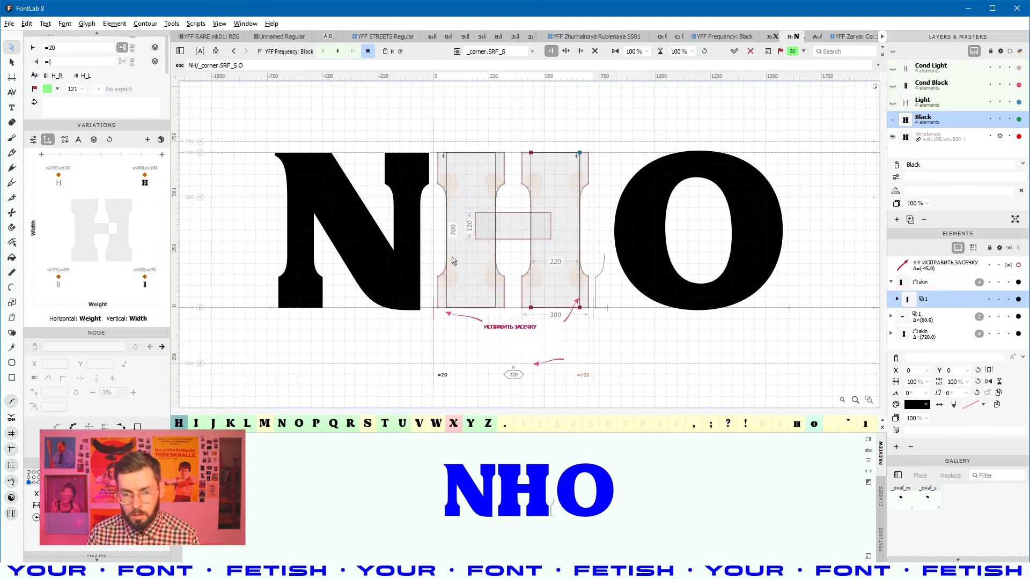
{"action": "left_click", "coordinate": [580, 256]}
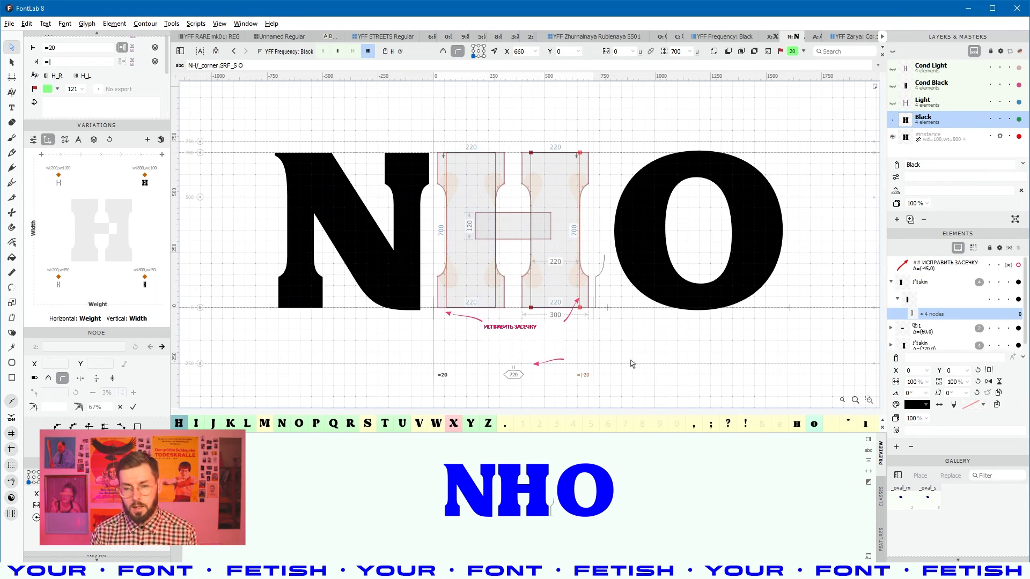
{"action": "key", "text": "shift+Left"}
{"action": "key", "text": "shift+Left"}
{"action": "key", "text": "shift+Left"}
{"action": "key", "text": "shift+Left"}
{"action": "key", "text": "shift+Left"}
{"action": "key", "text": "shift+Left"}
{"action": "key", "text": "shift+Left"}
{"action": "key", "text": "shift+Left"}
{"action": "key", "text": "shift+Left"}
{"action": "key", "text": "shift+Left"}
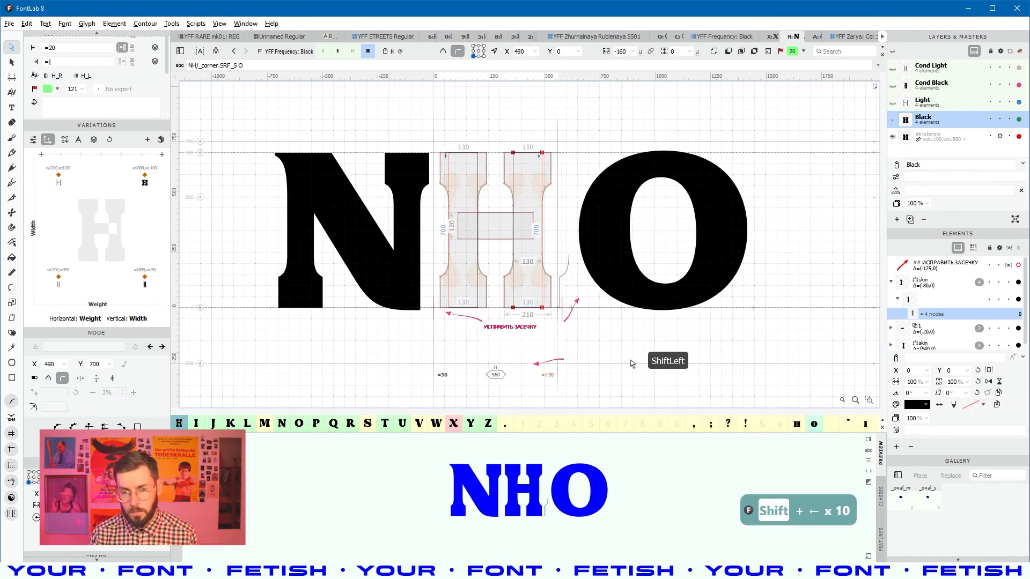
{"action": "key", "text": "shift+Left"}
{"action": "key", "text": "shift+Left"}
{"action": "key", "text": "shift+Left"}
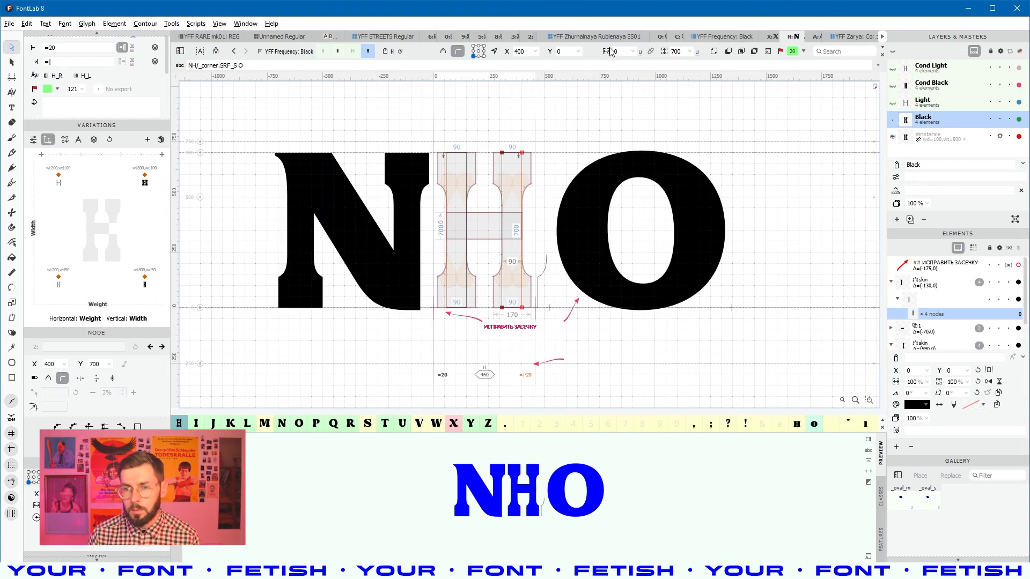
Step: Switch to the glyph overview of the YFF Zarya Cond Black font
{"action": "left_click", "coordinate": [855, 37]}
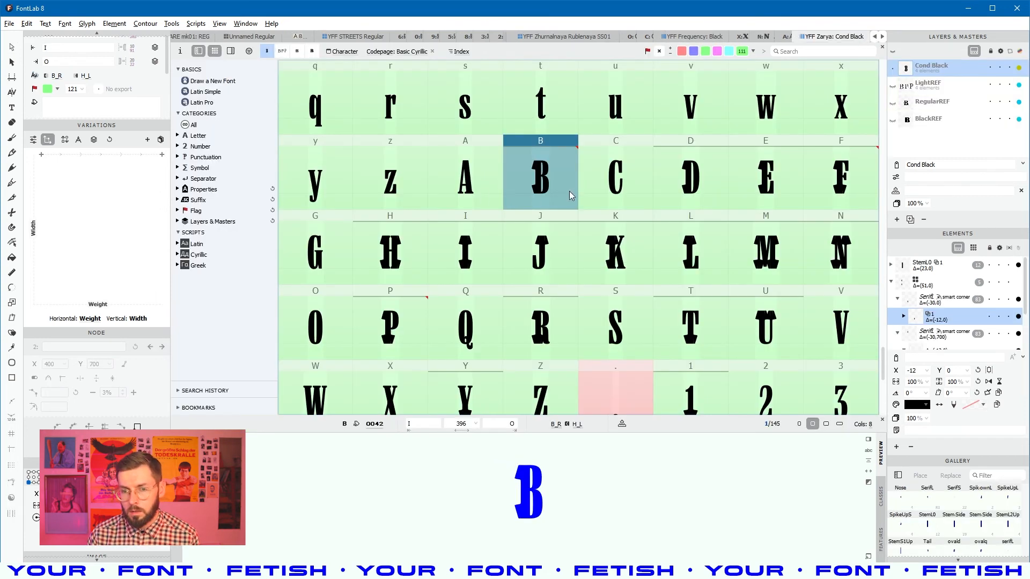
Step: Open the H glyph of YFF Zarya Cond Black for editing and select its right StemL0 element
{"action": "double_click", "coordinate": [420, 264]}
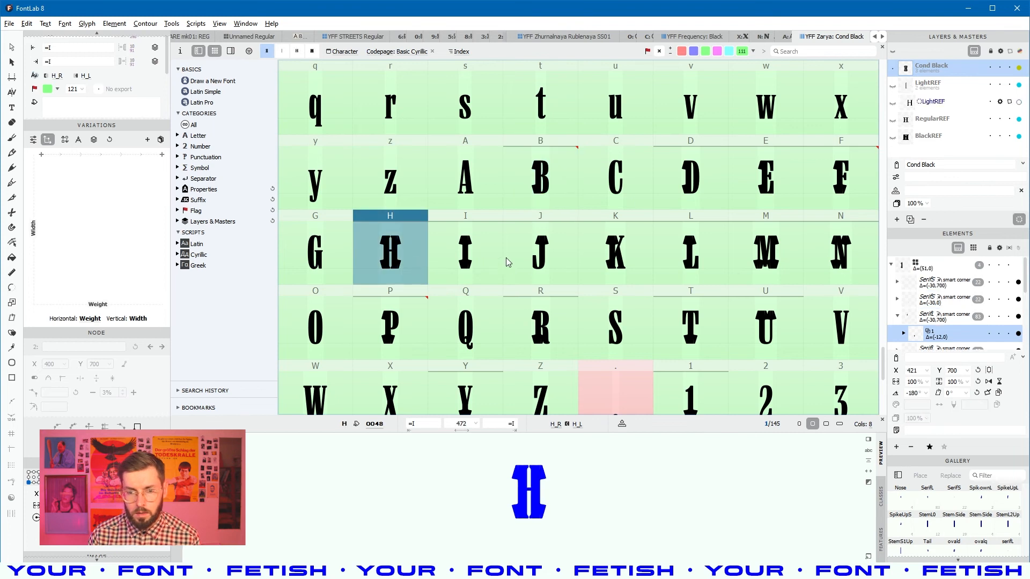
{"action": "left_click", "coordinate": [561, 244]}
{"action": "scroll", "coordinate": [566, 250], "scroll_direction": "up", "scroll_amount": 3}
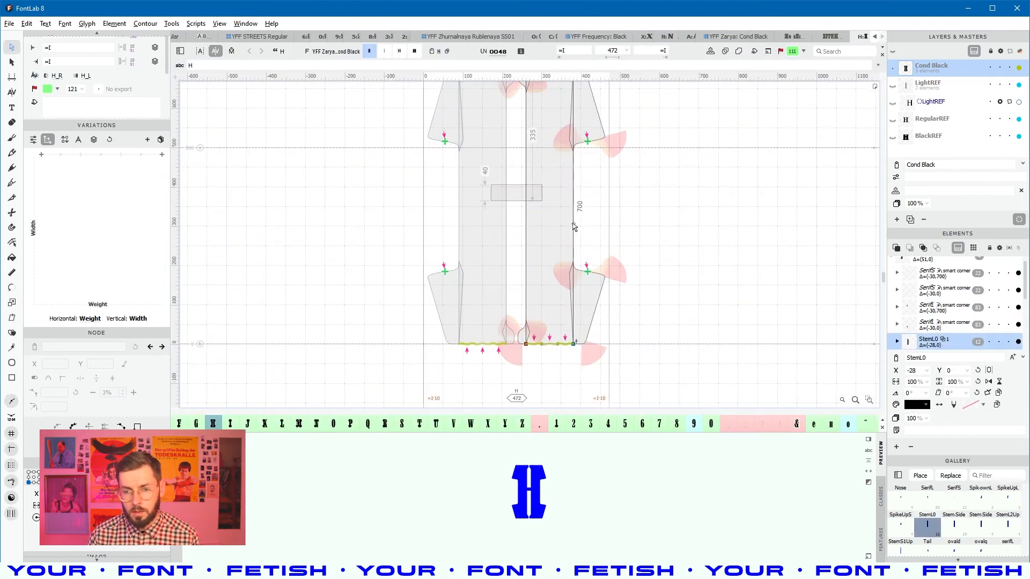
Step: Select the outer edge of the H's right stem and move it inward to X 311, narrowing the linked stems
{"action": "left_click", "coordinate": [573, 225]}
{"action": "scroll", "coordinate": [770, 260], "scroll_direction": "up", "scroll_amount": 1}
{"action": "key", "text": "shift+Left"}
{"action": "key", "text": "shift+Left"}
{"action": "key", "text": "shift+Left"}
{"action": "key", "text": "shift+Left"}
{"action": "key", "text": "shift+Left"}
{"action": "key", "text": "shift+Left"}
{"action": "key", "text": "shift+Left"}
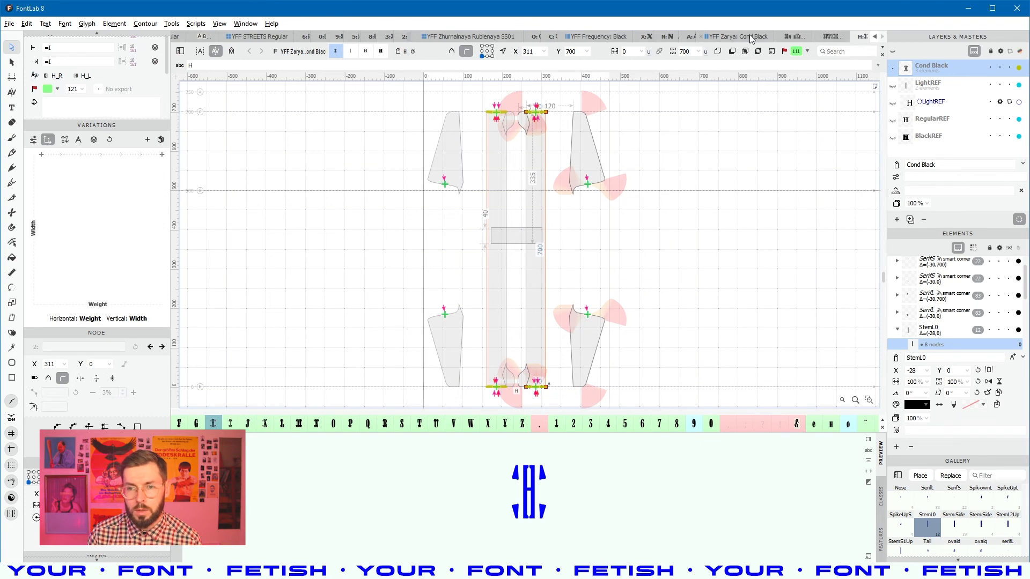
Step: Return to the YFF Frequency Black text with N, H and O, and select the _corner.SRF_S component at the foot of the H's right stem
{"action": "left_click", "coordinate": [666, 37]}
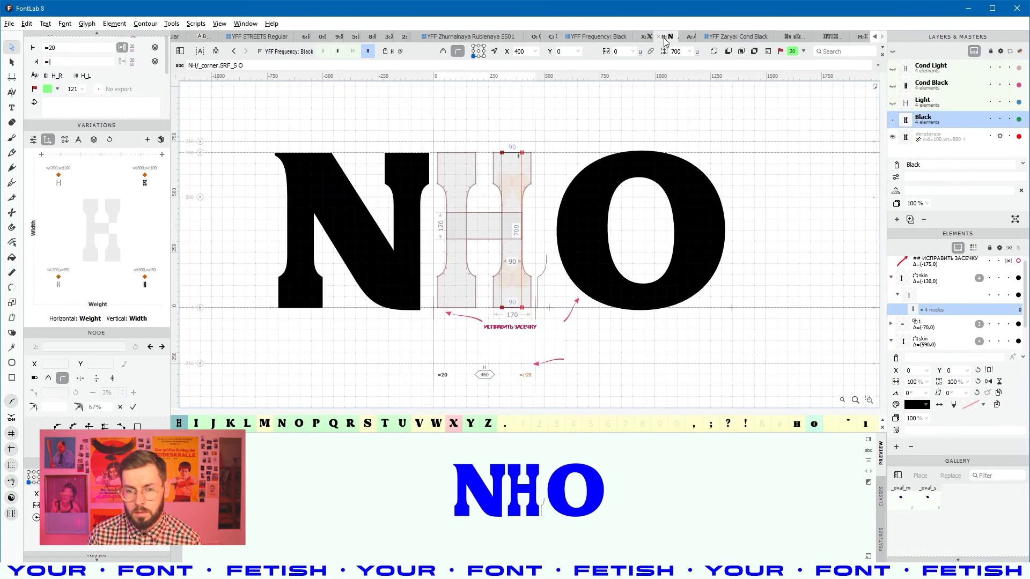
{"action": "left_click", "coordinate": [518, 298]}
{"action": "scroll", "coordinate": [531, 301], "scroll_direction": "up", "scroll_amount": 3}
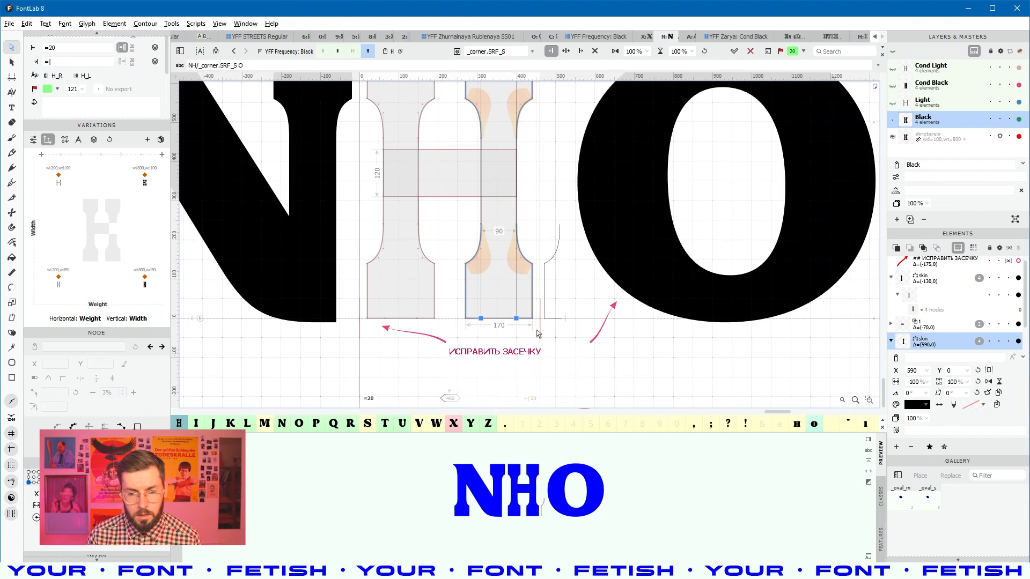
{"action": "scroll", "coordinate": [538, 333], "scroll_direction": "down", "scroll_amount": 3}
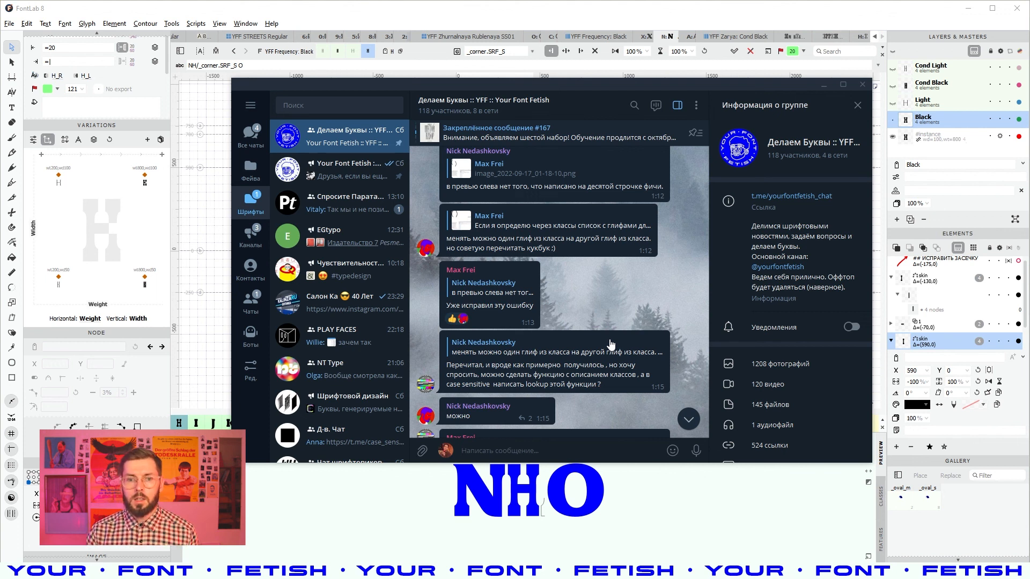
Step: Open the Your Font Fetish channel in Telegram and look back through its recent posts
{"action": "left_click", "coordinate": [374, 181]}
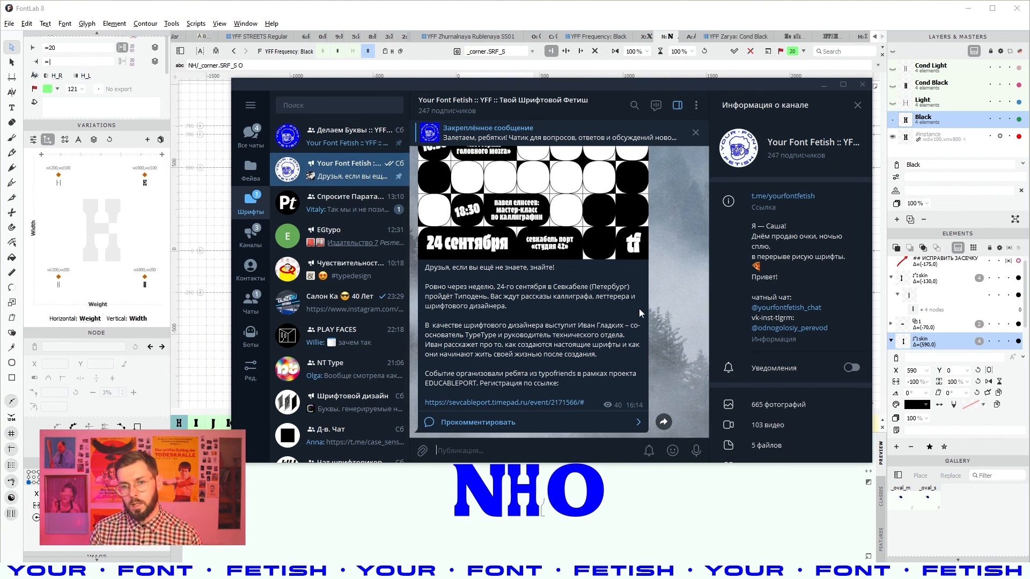
{"action": "scroll", "coordinate": [652, 318], "scroll_direction": "up", "scroll_amount": 5}
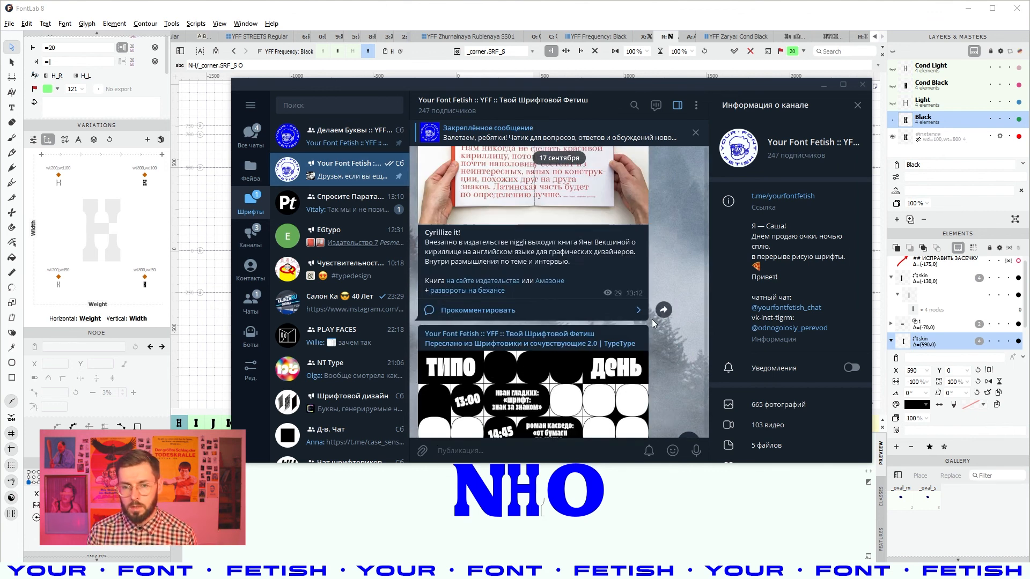
{"action": "scroll", "coordinate": [651, 319], "scroll_direction": "up", "scroll_amount": 8}
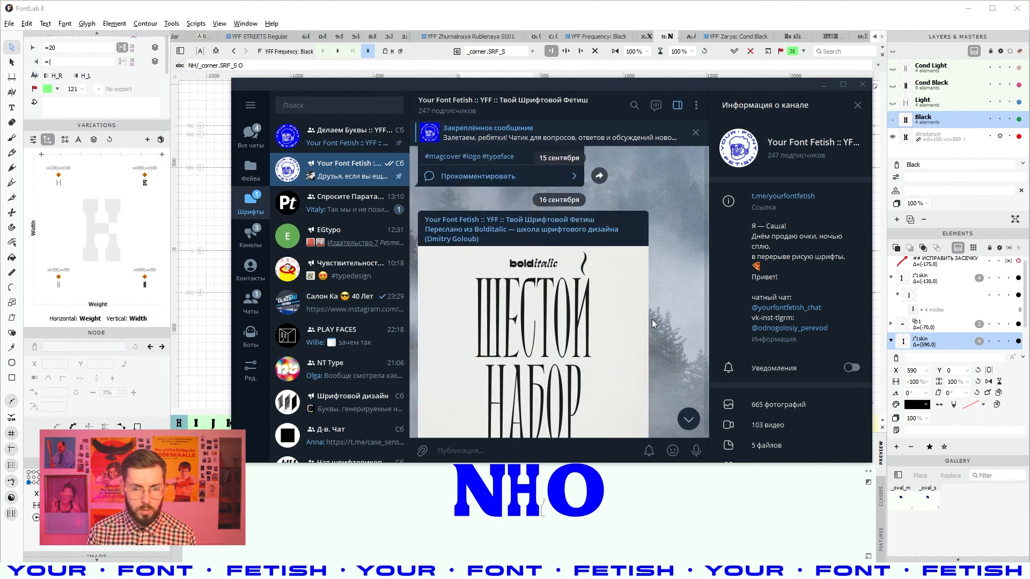
{"action": "scroll", "coordinate": [652, 319], "scroll_direction": "up", "scroll_amount": 10}
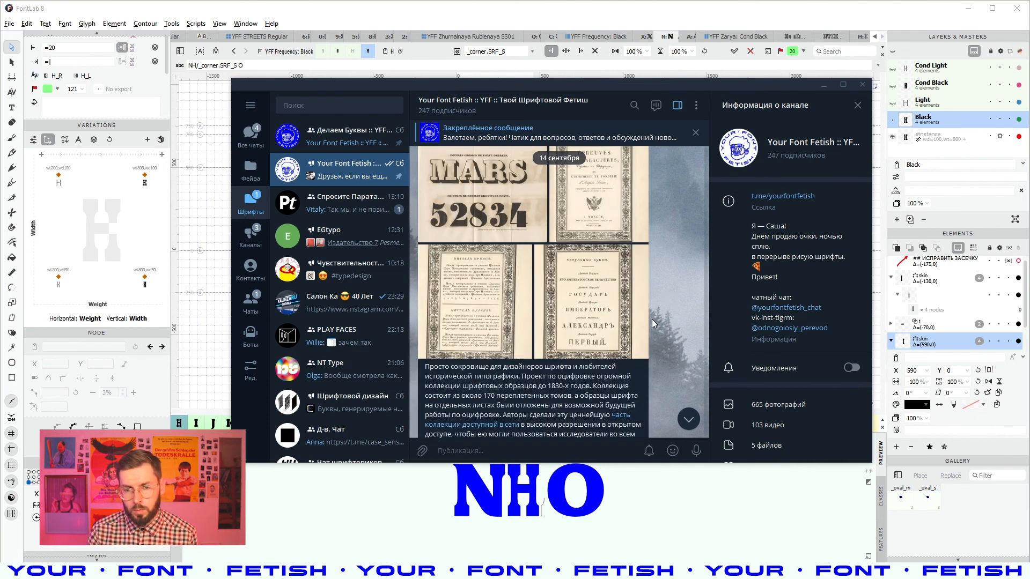
{"action": "scroll", "coordinate": [651, 320], "scroll_direction": "up", "scroll_amount": 4}
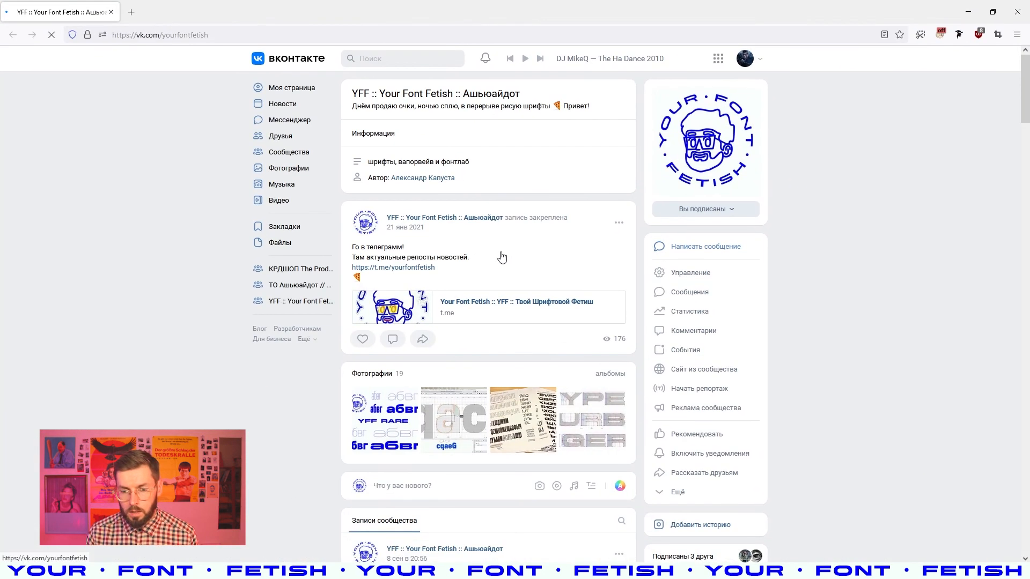
{"action": "scroll", "coordinate": [501, 255], "scroll_direction": "down", "scroll_amount": 5}
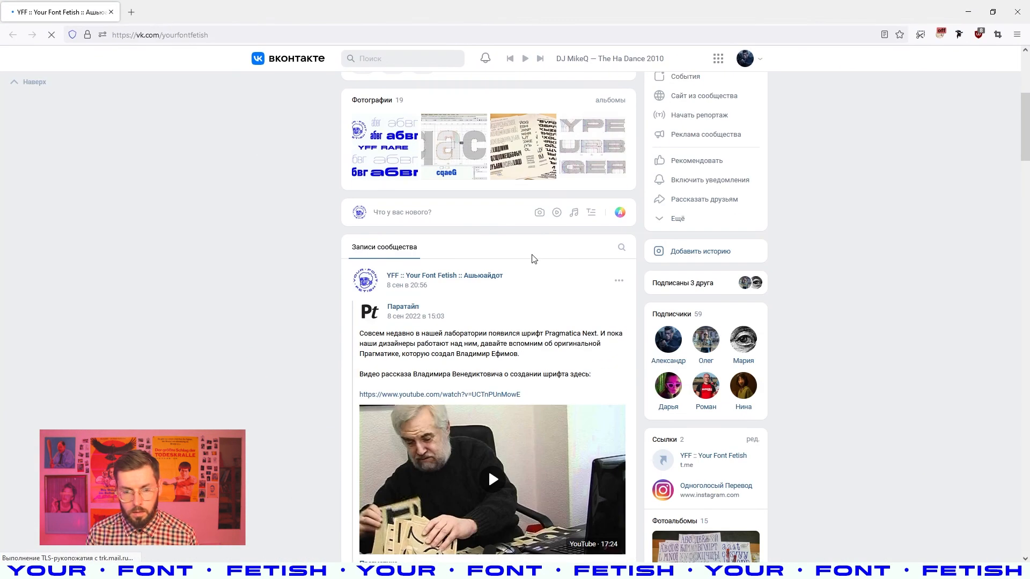
{"action": "scroll", "coordinate": [534, 259], "scroll_direction": "down", "scroll_amount": 6}
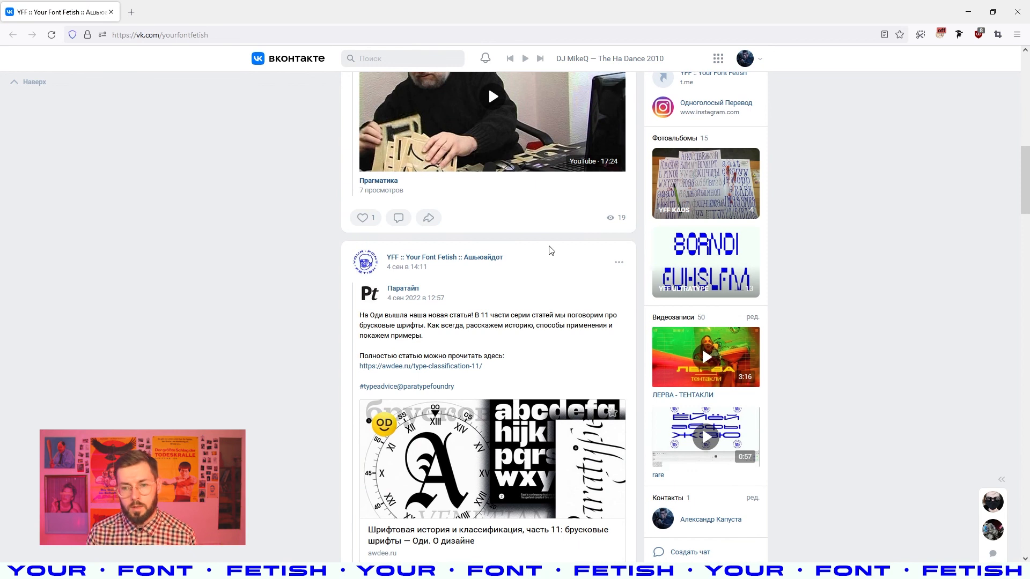
{"action": "scroll", "coordinate": [550, 250], "scroll_direction": "down", "scroll_amount": 3}
{"action": "scroll", "coordinate": [599, 252], "scroll_direction": "up", "scroll_amount": 7}
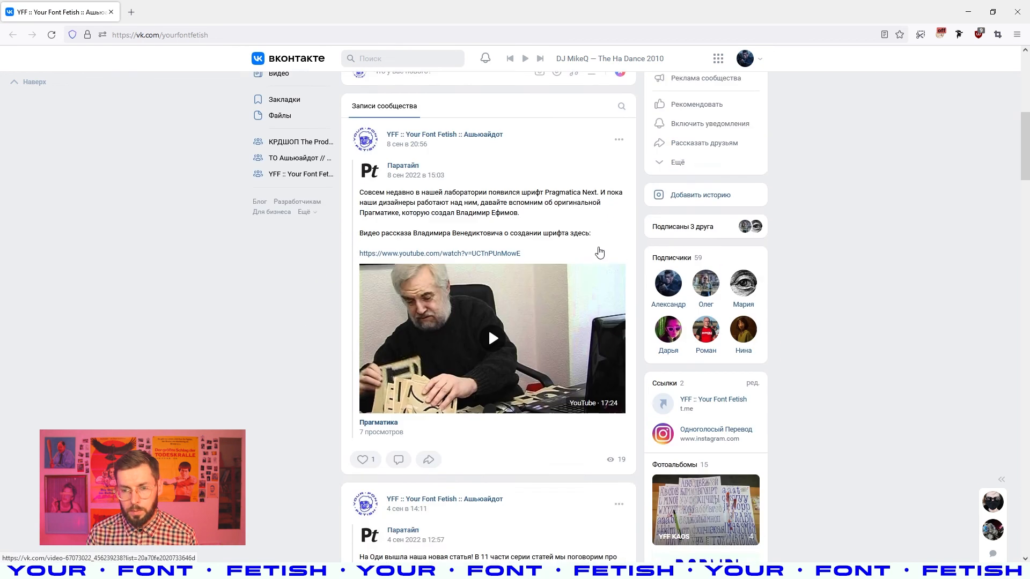
{"action": "scroll", "coordinate": [599, 252], "scroll_direction": "up", "scroll_amount": 2}
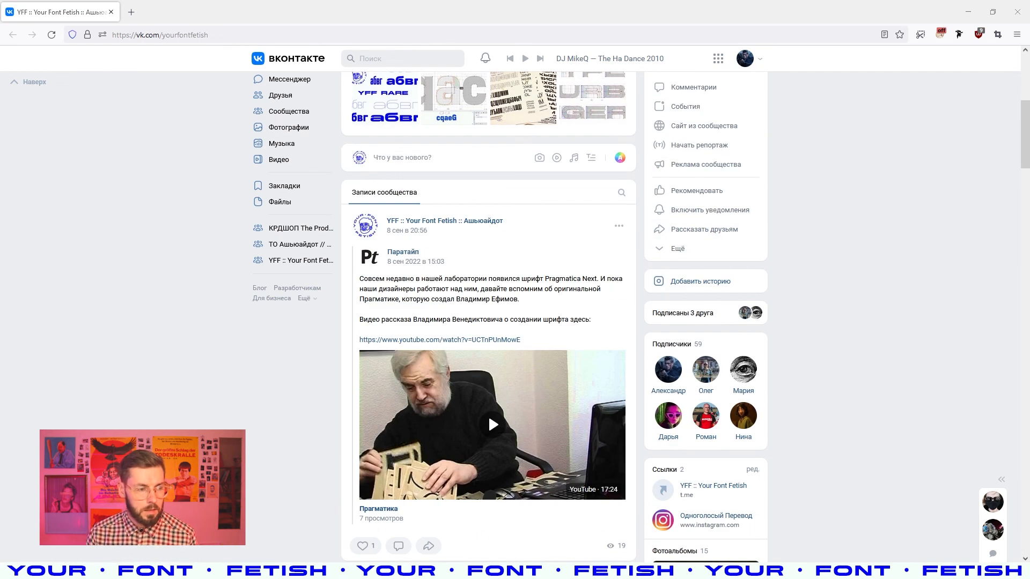
{"action": "key", "text": "ctrl"}
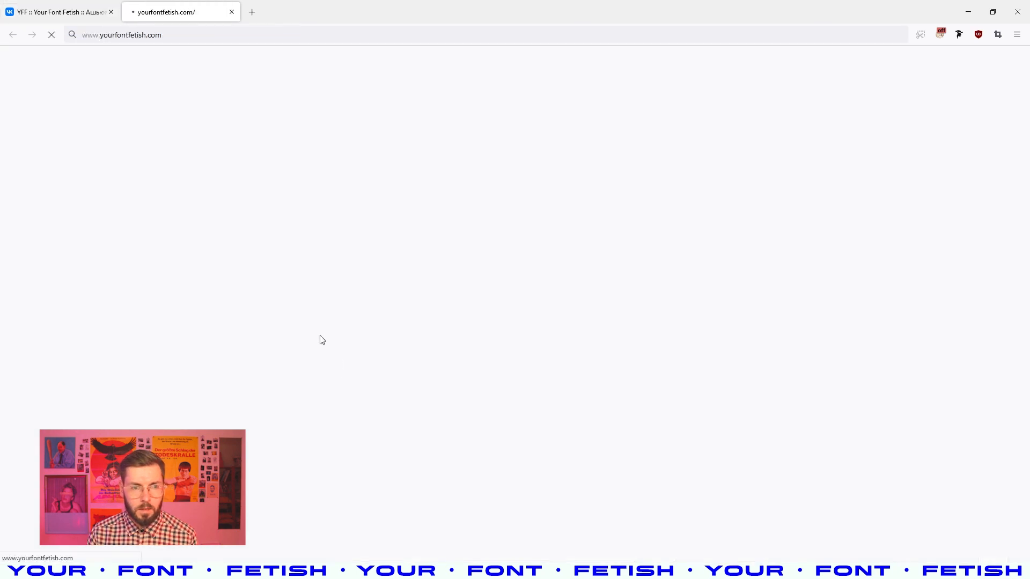